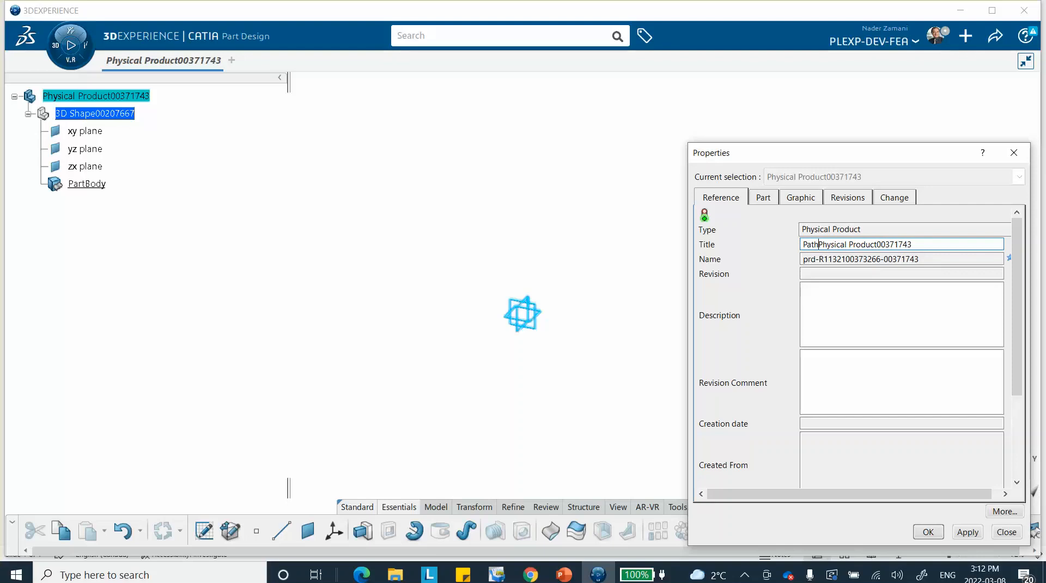
- Prefix the physical product's title with Path_Plot_ and save the product
{"action": "type", "text": "t_"}
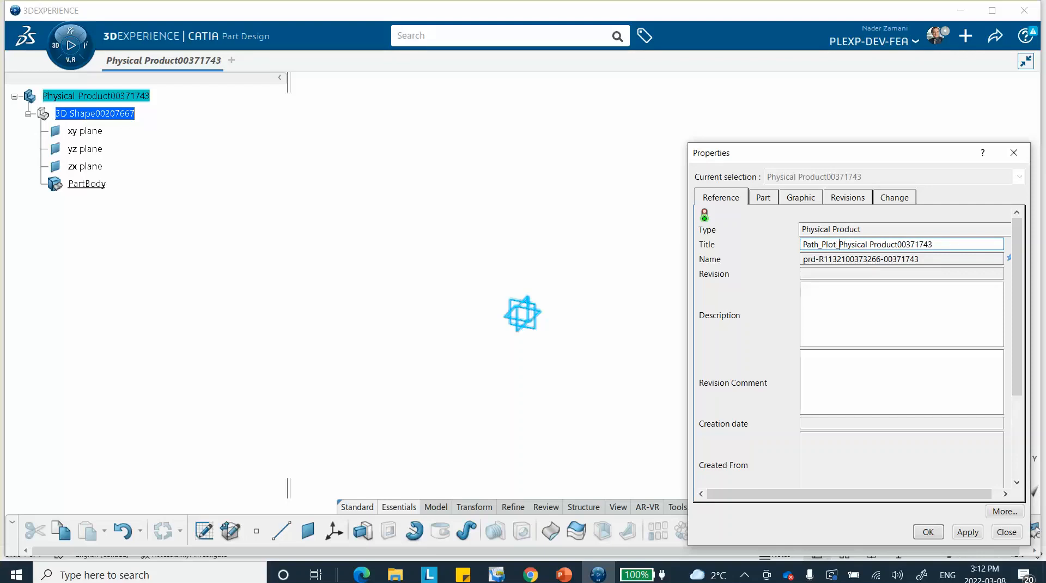
{"action": "left_click", "coordinate": [928, 533]}
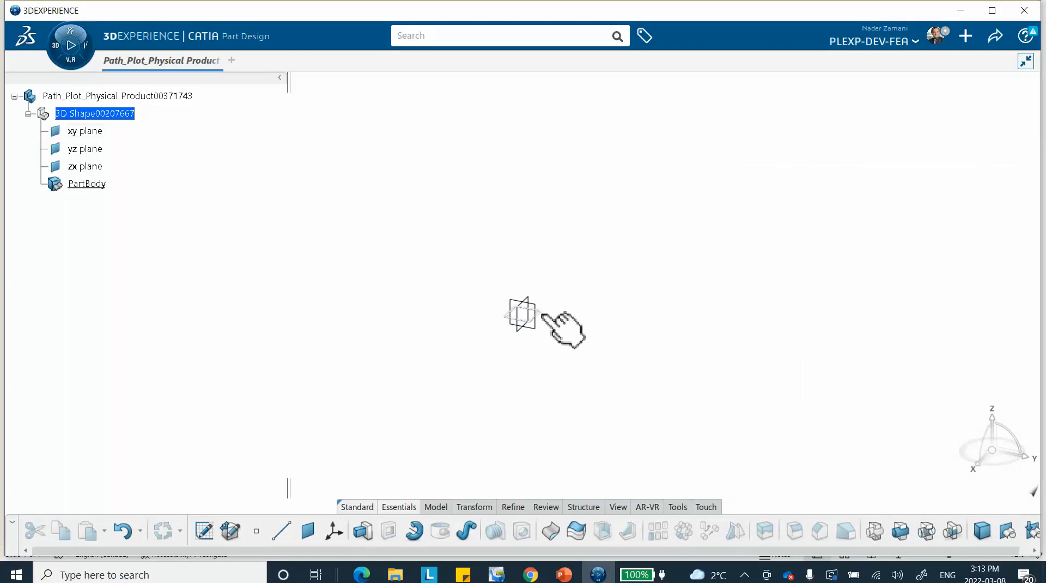
{"action": "key", "text": "ctrl+s"}
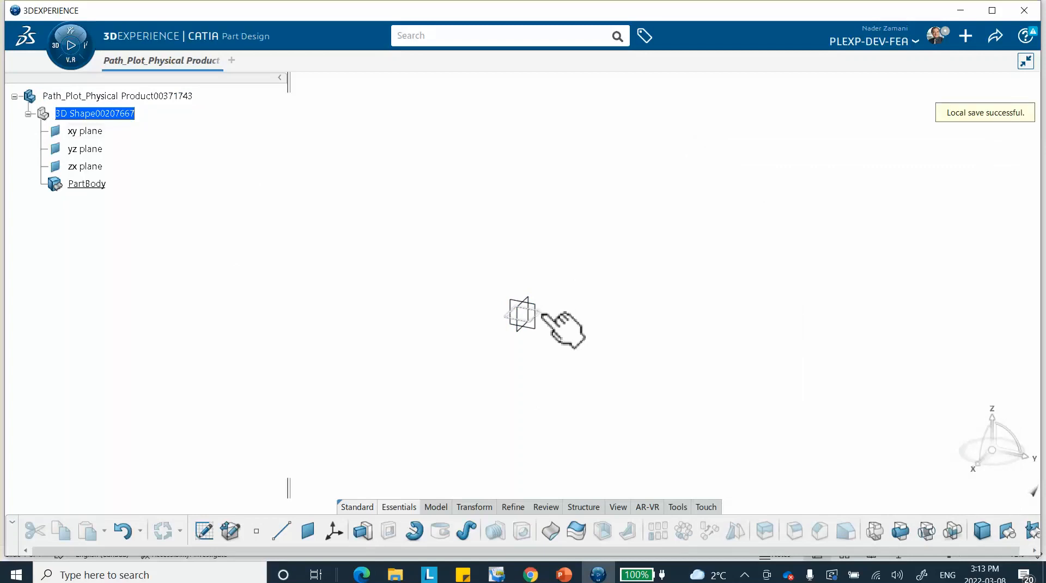
- Sketch an arc on the xy plane centred at the origin, about 0.15 m in radius, ending on the V axis
{"action": "left_click", "coordinate": [542, 315]}
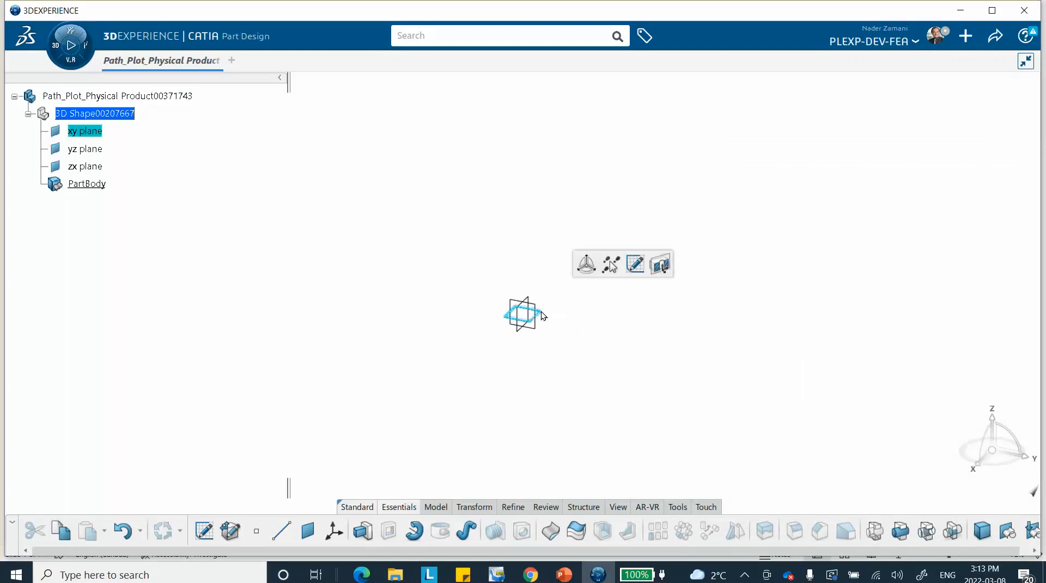
{"action": "left_click", "coordinate": [635, 265]}
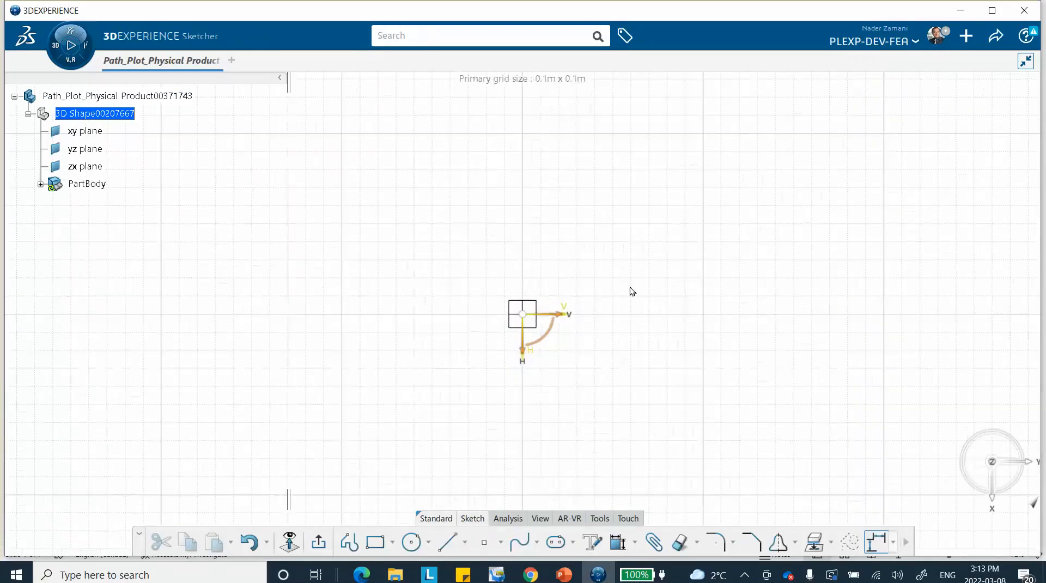
{"action": "left_click", "coordinate": [428, 542]}
{"action": "left_click", "coordinate": [415, 489]}
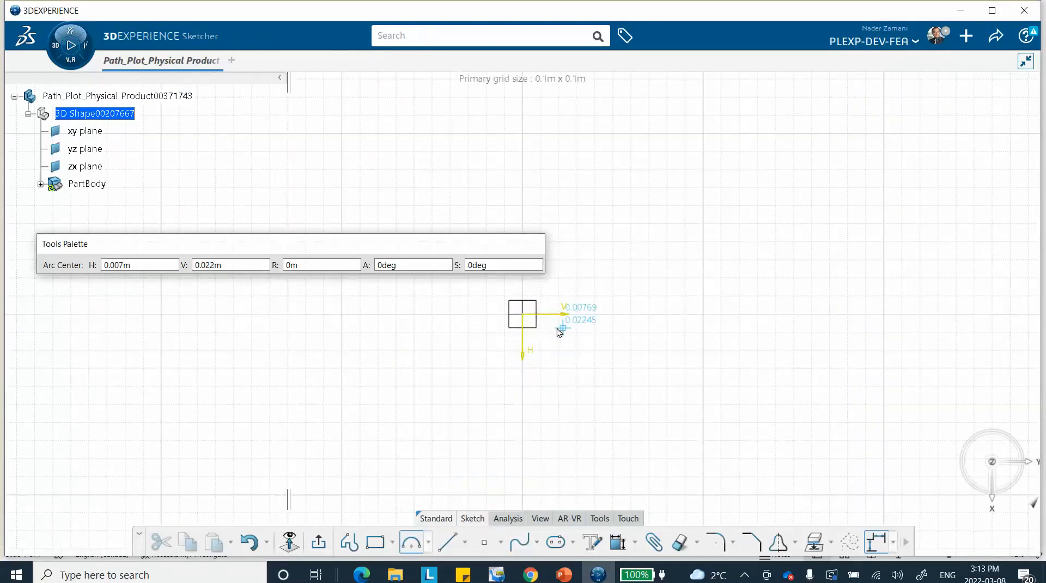
{"action": "left_click", "coordinate": [523, 315]}
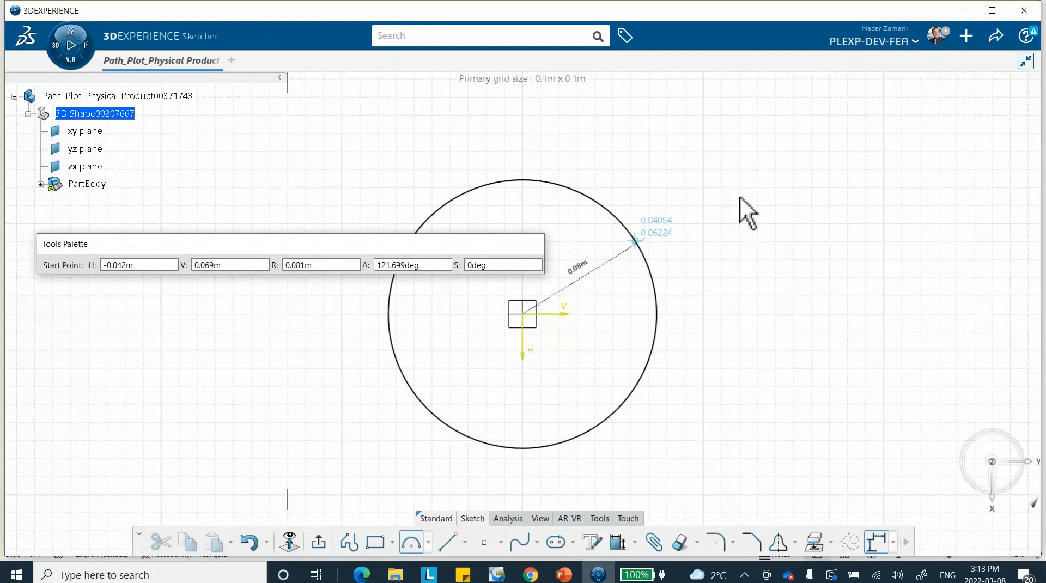
{"action": "left_click", "coordinate": [761, 182]}
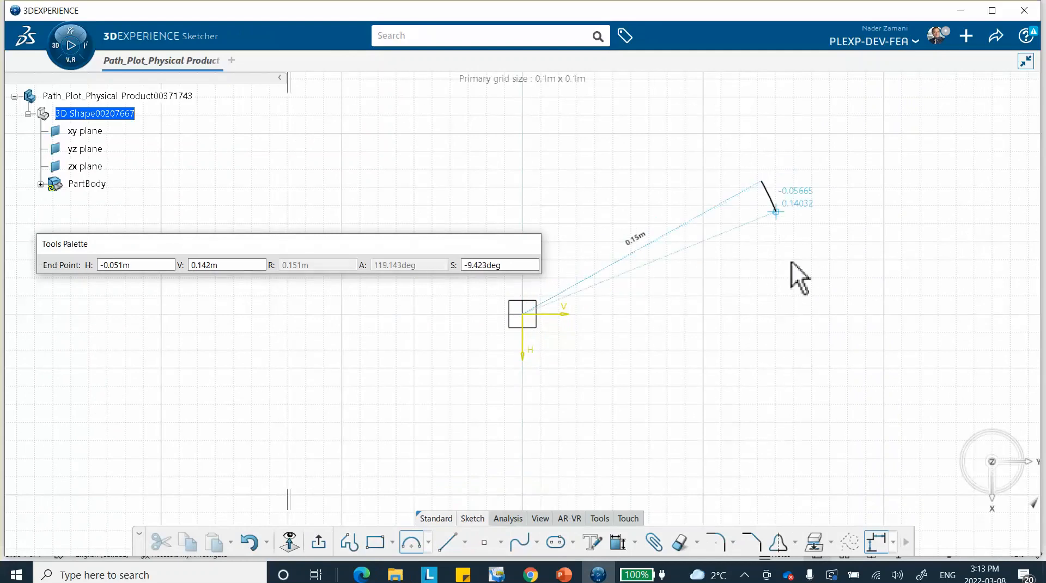
{"action": "left_click", "coordinate": [808, 314]}
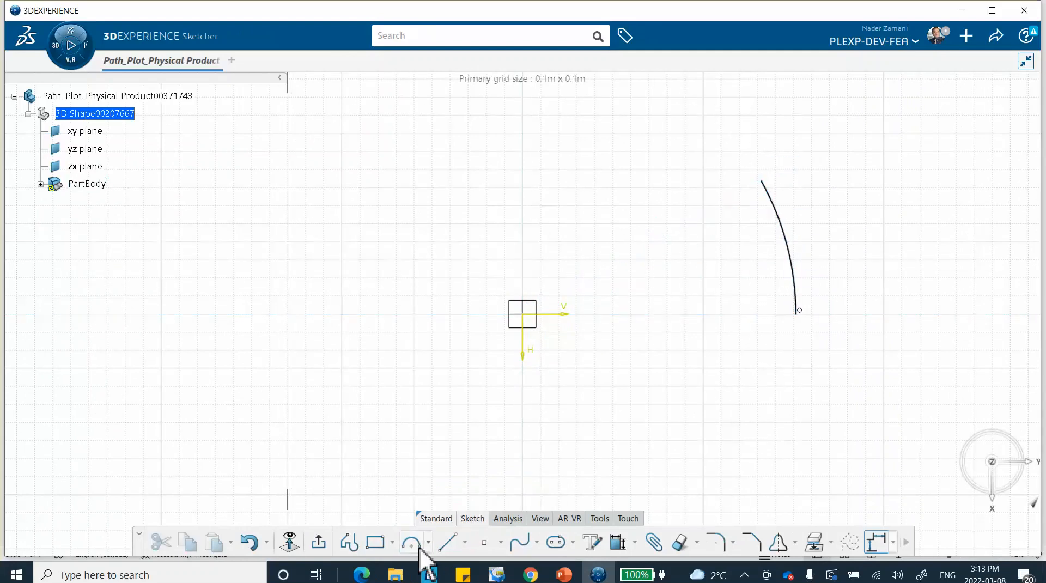
- Close the sector with two straight lines joining the origin to both end points of the arc
{"action": "left_click", "coordinate": [447, 543]}
{"action": "left_click", "coordinate": [797, 312]}
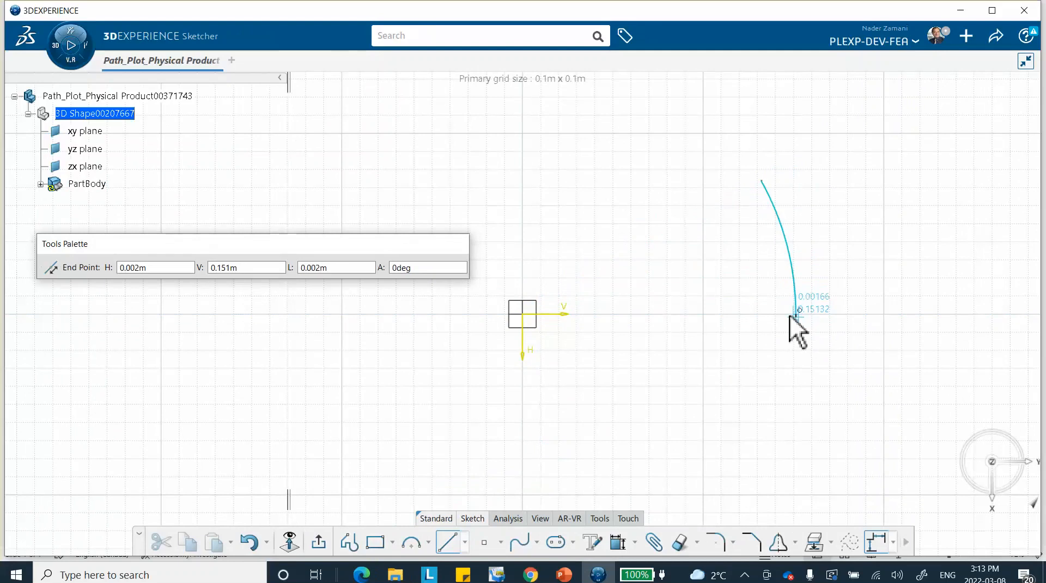
{"action": "left_click", "coordinate": [525, 314]}
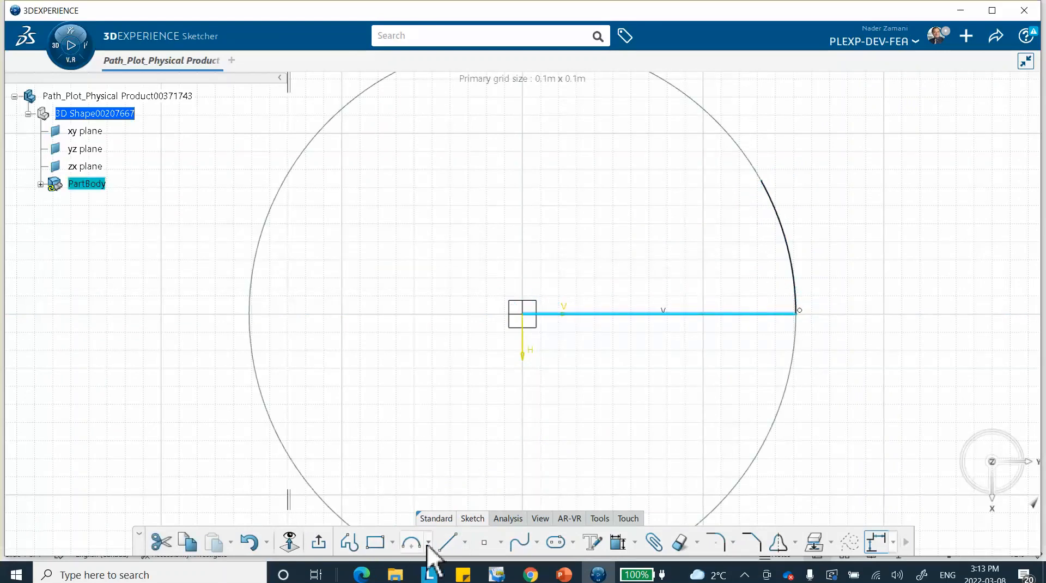
{"action": "left_click", "coordinate": [448, 542]}
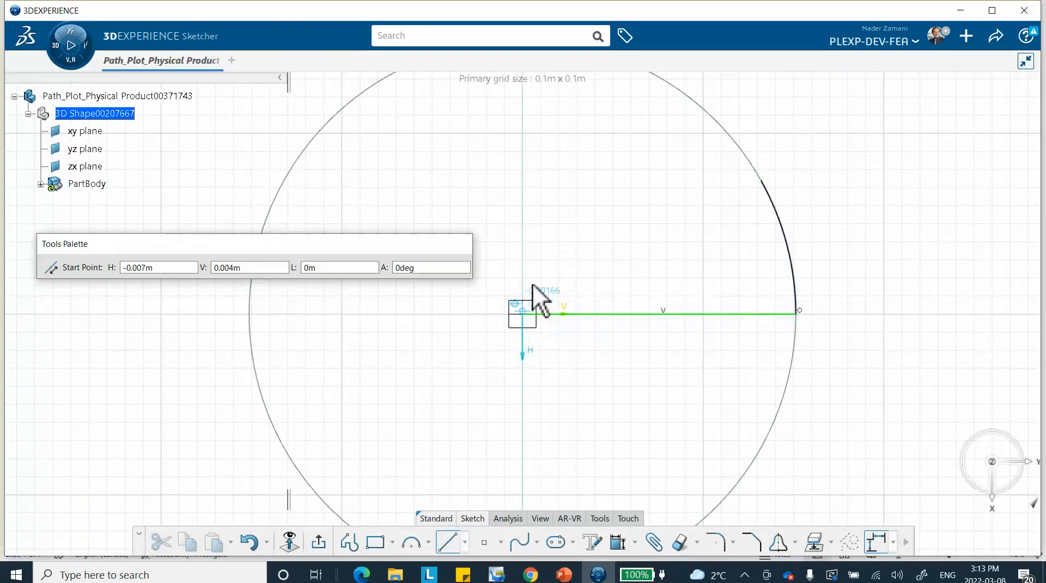
{"action": "left_click", "coordinate": [523, 314]}
{"action": "left_click", "coordinate": [761, 183]}
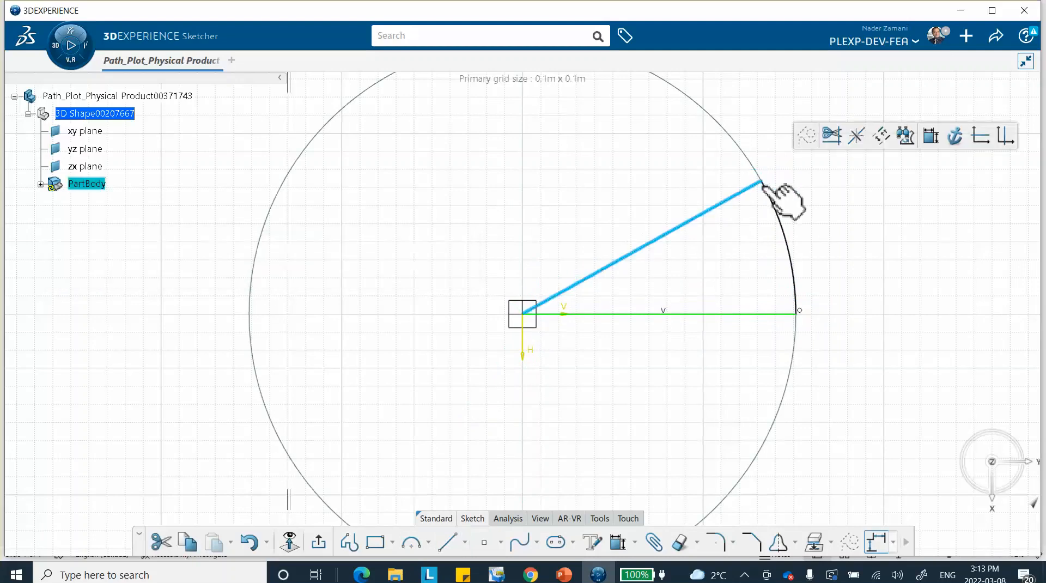
{"action": "double_click", "coordinate": [761, 183]}
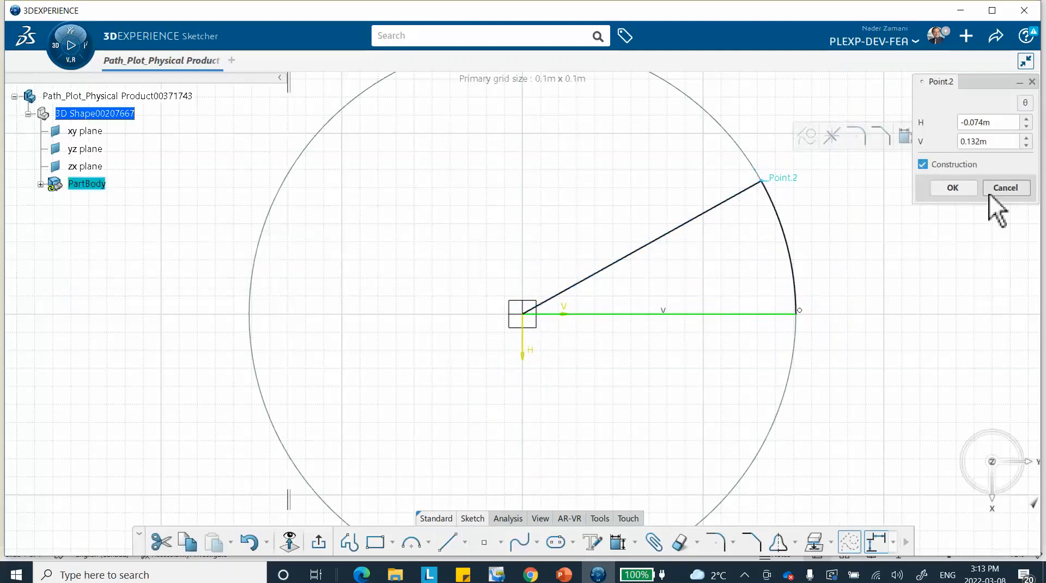
{"action": "left_click", "coordinate": [943, 194]}
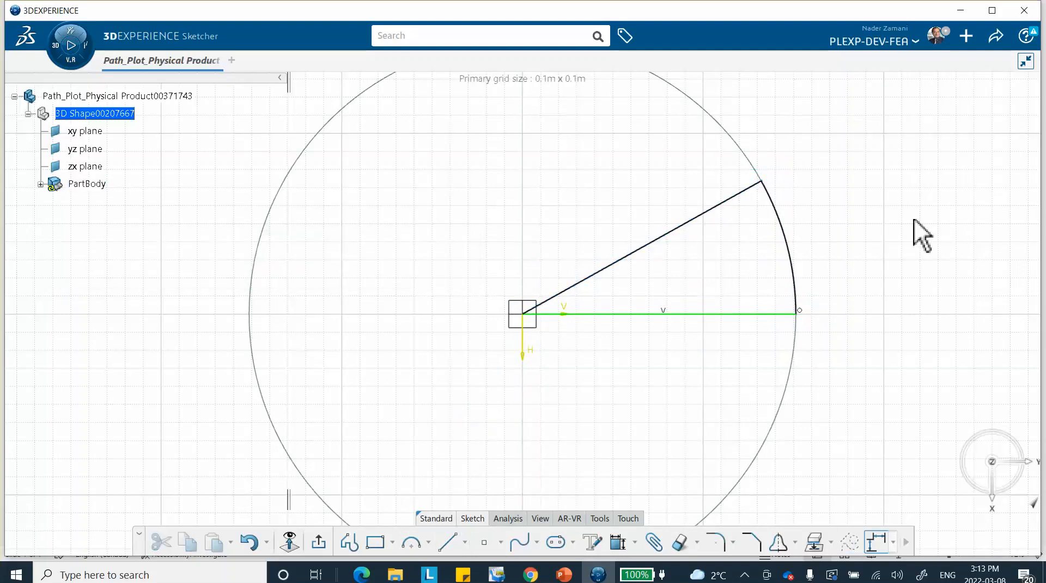
- Dimension the slanted line of the sector and set its length to 0.3 m
{"action": "left_click", "coordinate": [617, 547]}
{"action": "left_click", "coordinate": [617, 541]}
{"action": "left_click", "coordinate": [635, 254]}
{"action": "left_click", "coordinate": [662, 319]}
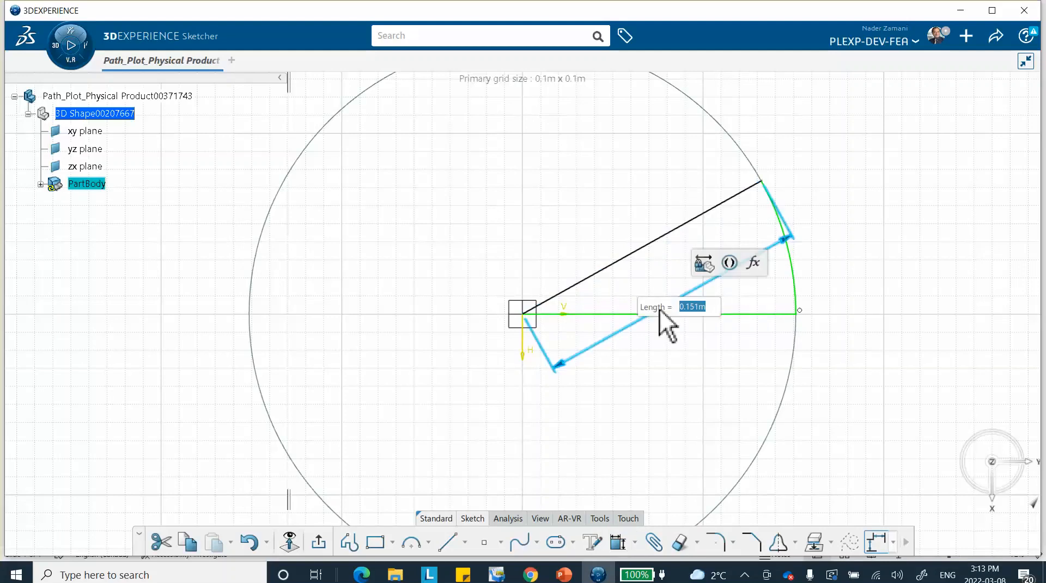
{"action": "left_click", "coordinate": [691, 354]}
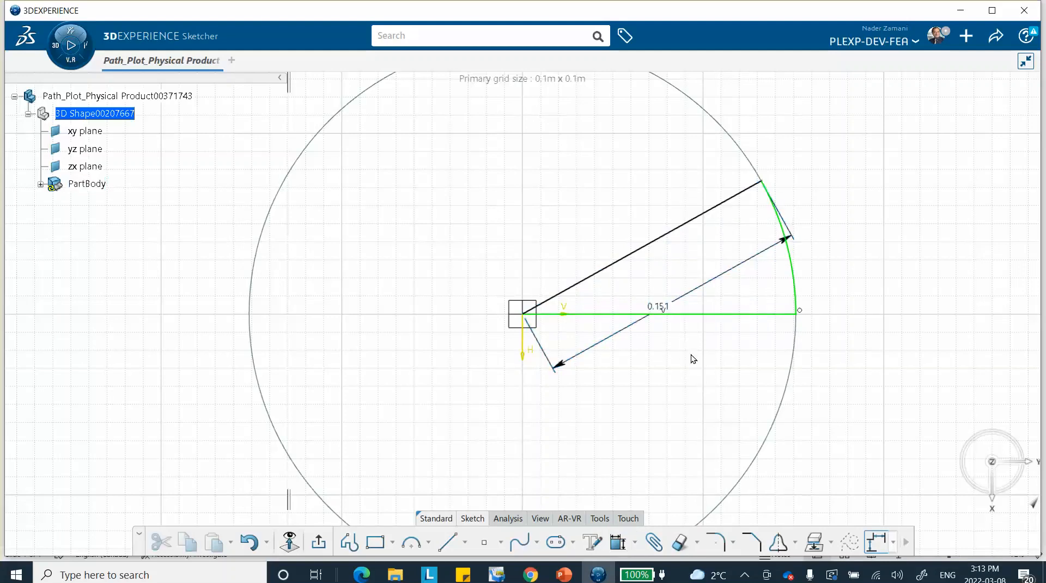
{"action": "left_click", "coordinate": [718, 283]}
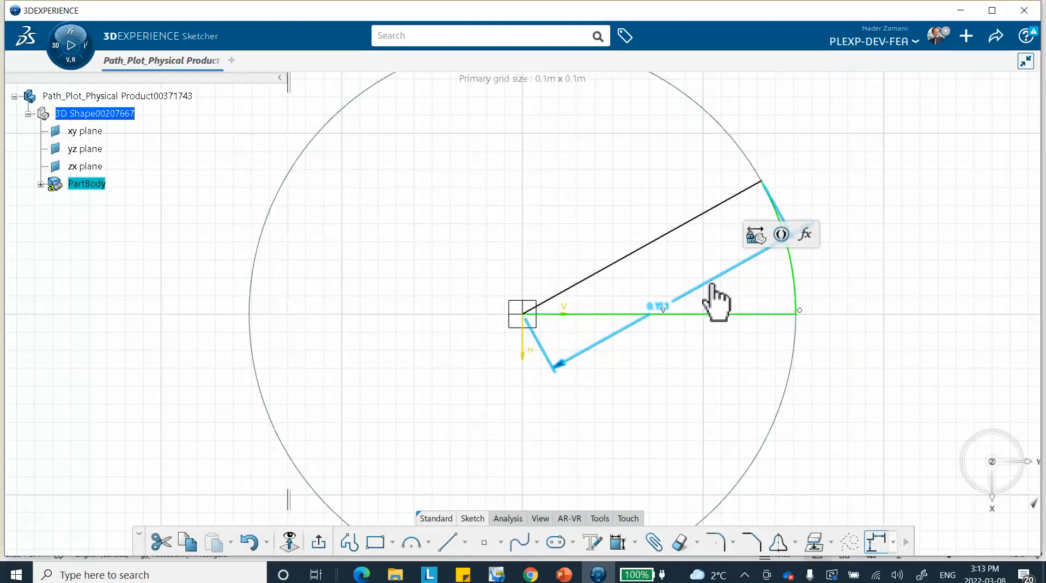
{"action": "double_click", "coordinate": [717, 284]}
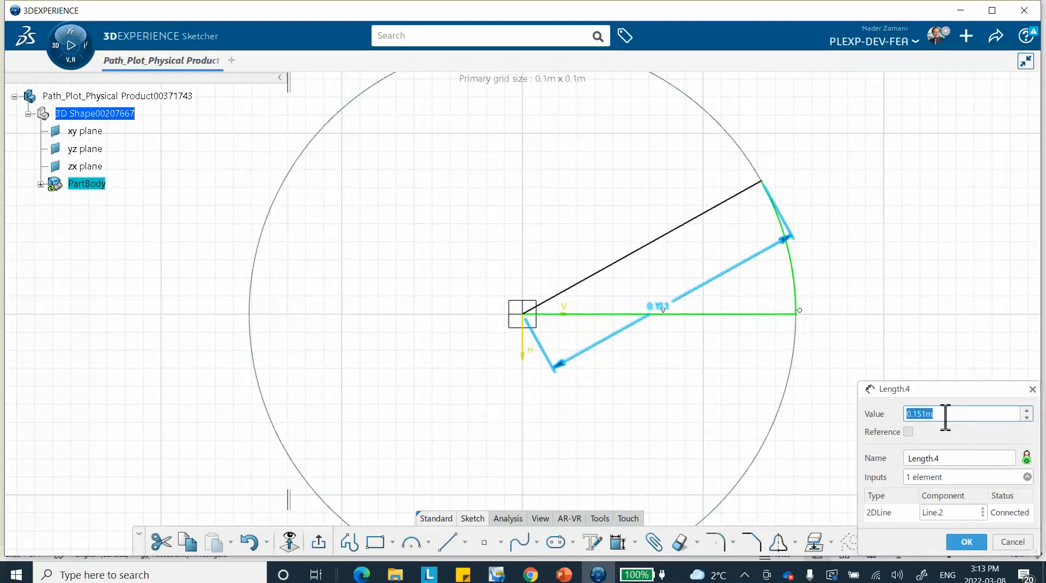
{"action": "type", "text": "0."}
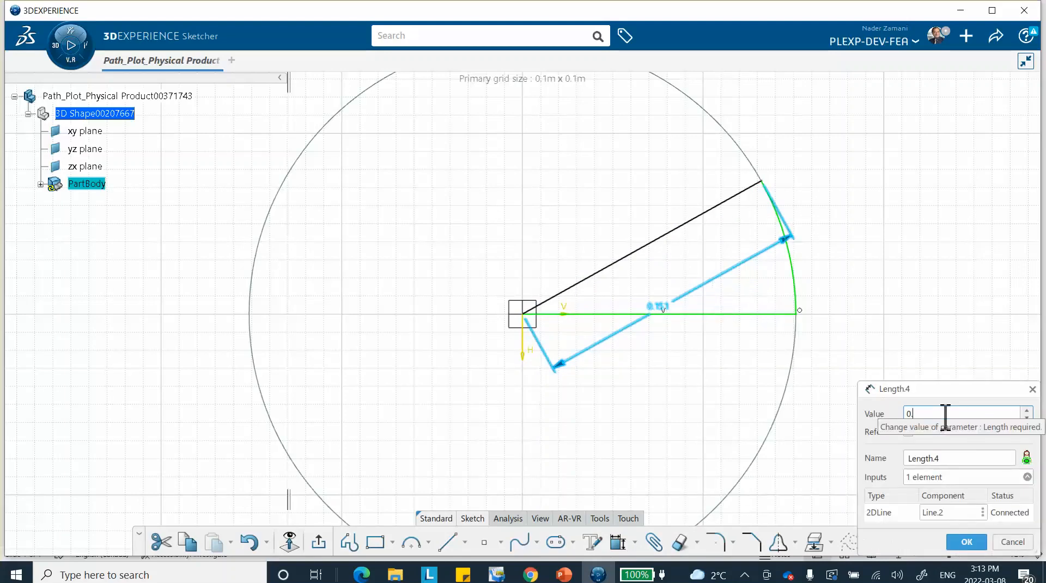
{"action": "type", "text": "3m"}
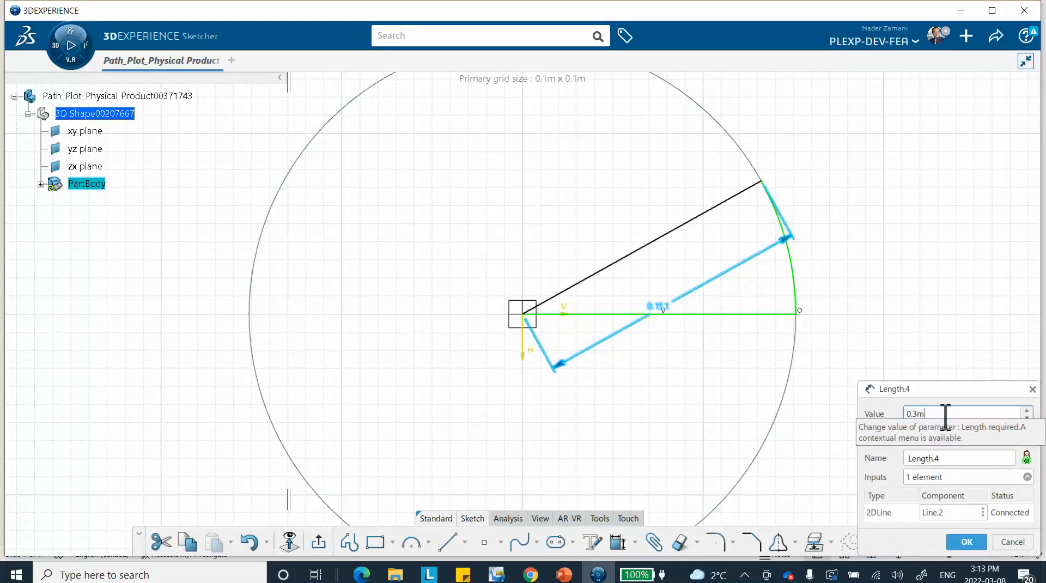
{"action": "left_click", "coordinate": [975, 543]}
{"action": "mouse_move", "coordinate": [877, 439]}
{"action": "middle_mouse_down"}
{"action": "mouse_move", "coordinate": [856, 364]}
{"action": "mouse_move", "coordinate": [866, 378]}
{"action": "mouse_move", "coordinate": [855, 407]}
{"action": "middle_mouse_up"}
- Add an angle dimension between the sector's two straight lines and set it to 45 degrees
{"action": "left_click", "coordinate": [617, 541]}
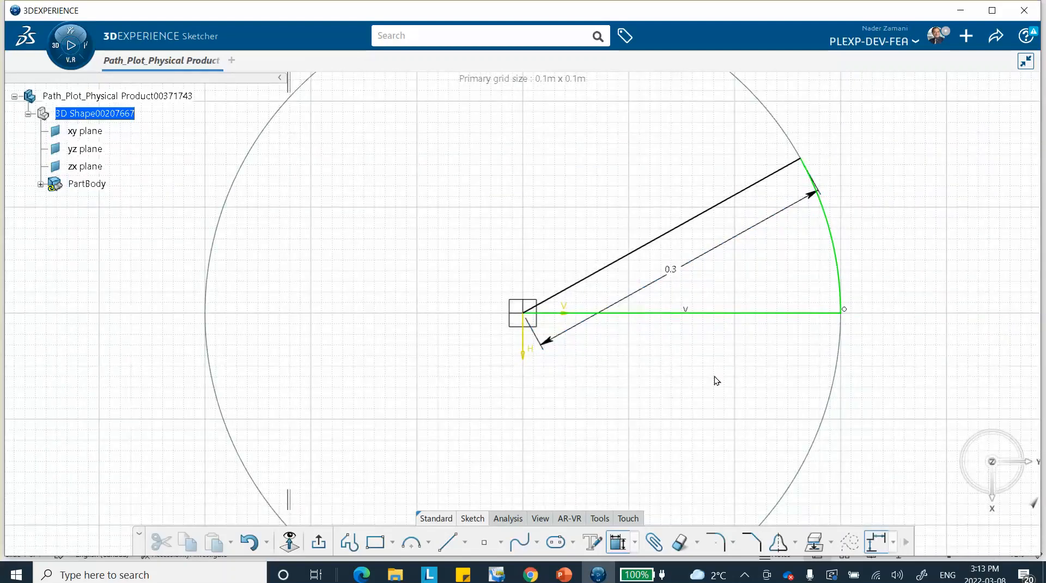
{"action": "left_click", "coordinate": [728, 202]}
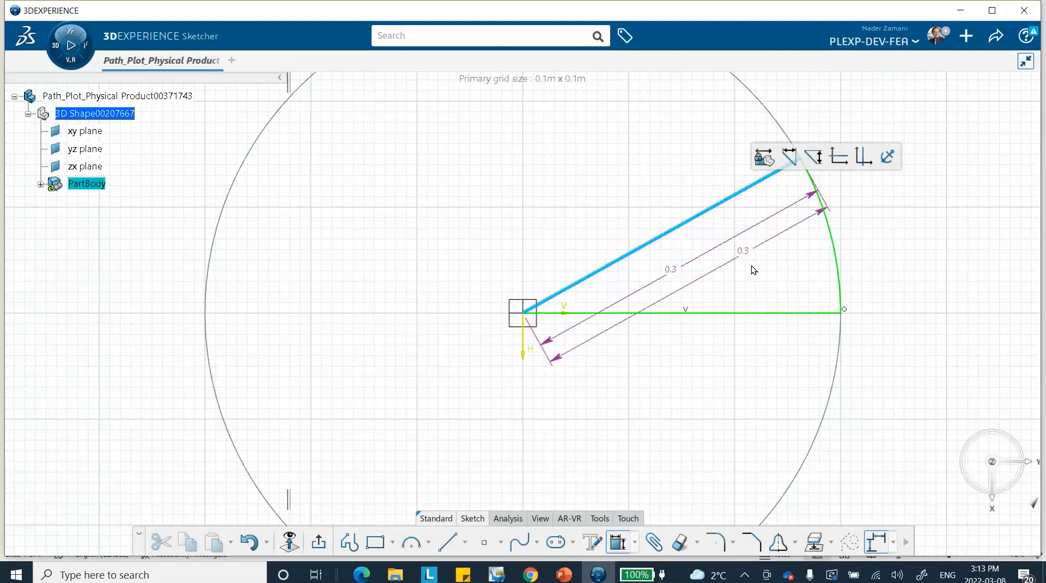
{"action": "left_click", "coordinate": [763, 313]}
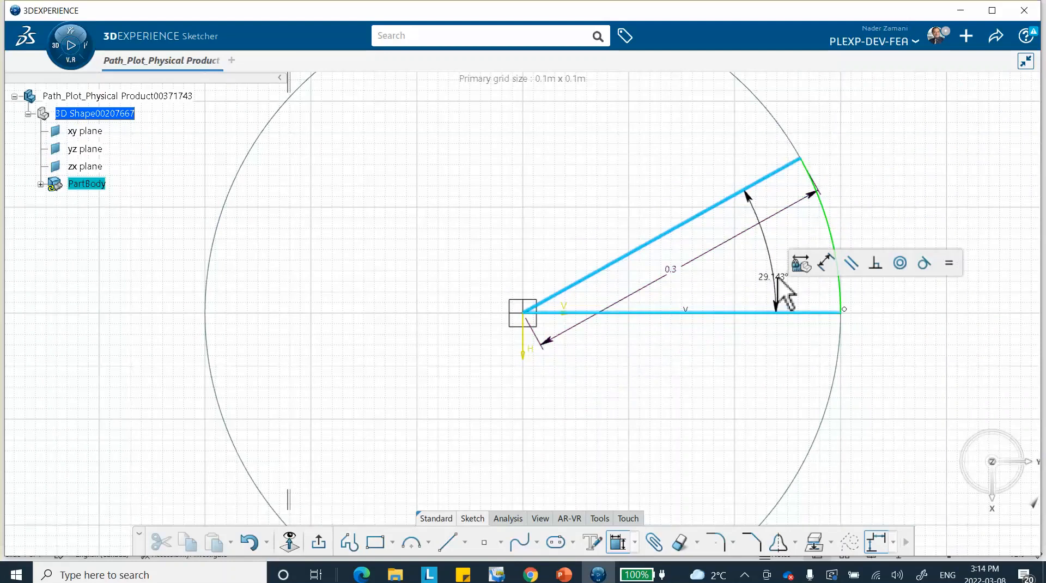
{"action": "left_click", "coordinate": [778, 287]}
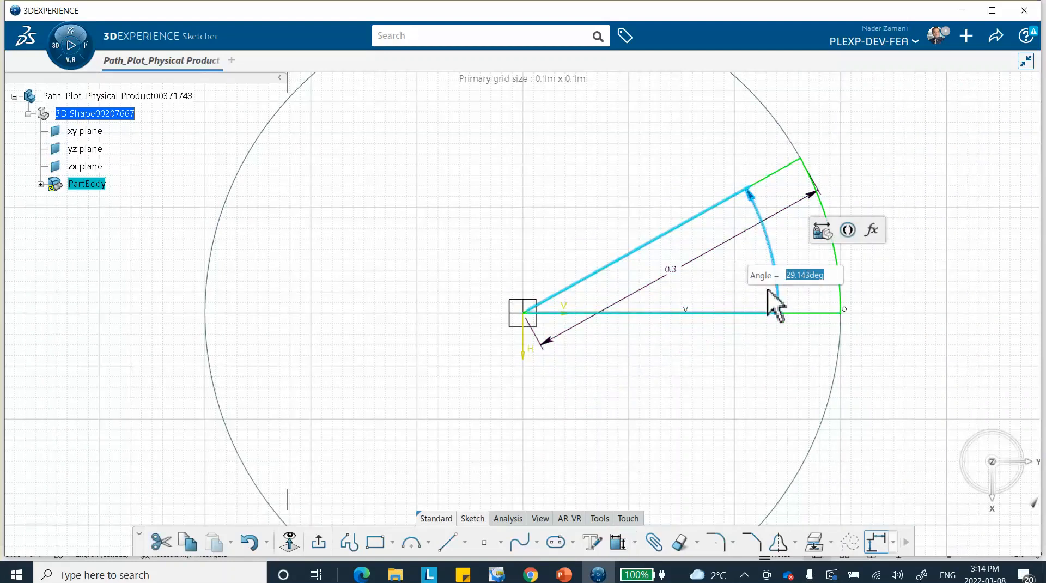
{"action": "type", "text": "45"}
{"action": "key", "text": "Return"}
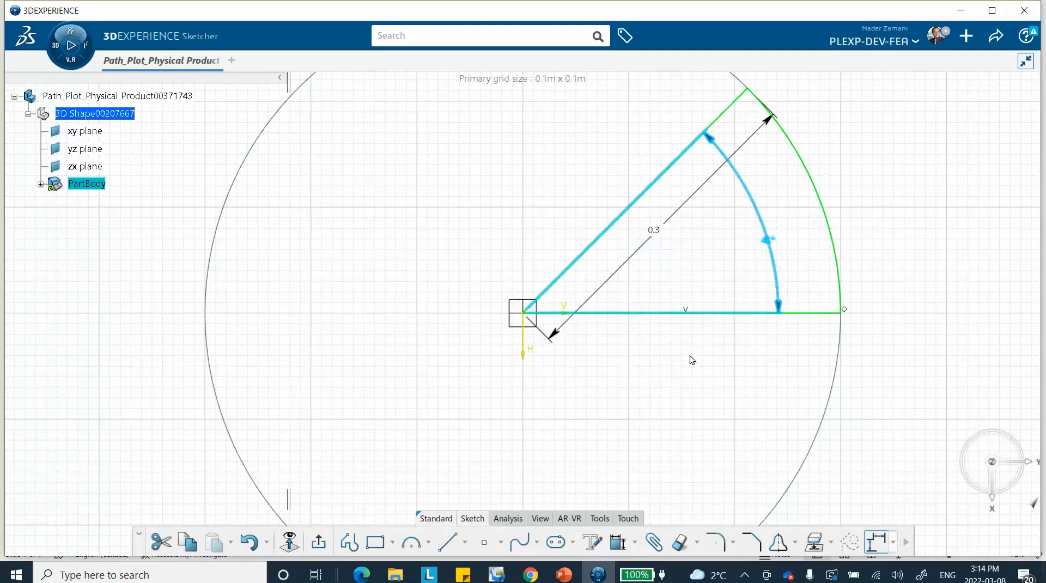
{"action": "left_click", "coordinate": [691, 356]}
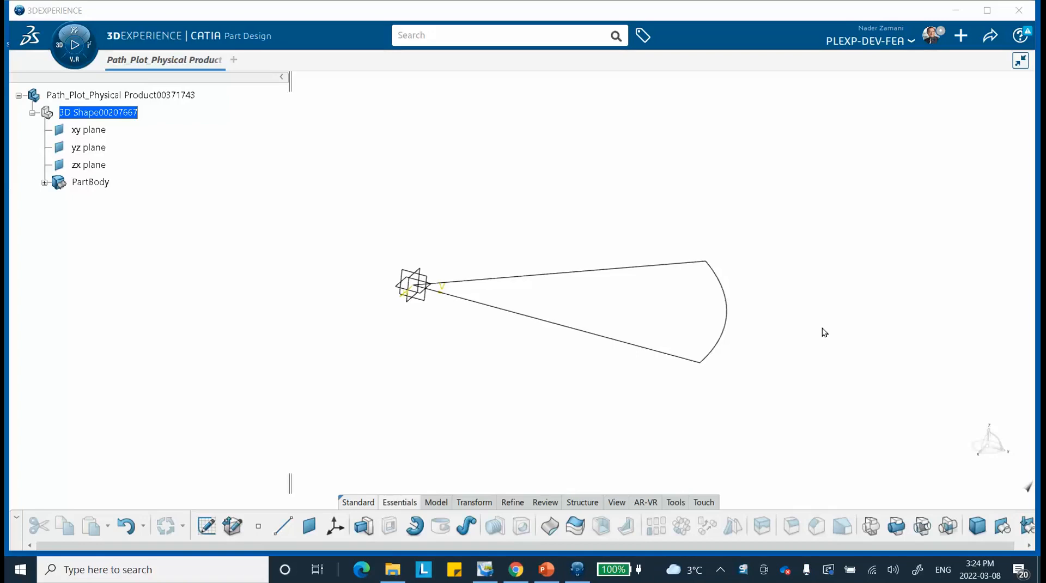
- Pad the sector sketch to a thickness of 8 mm in the default normal direction
{"action": "left_click", "coordinate": [363, 526]}
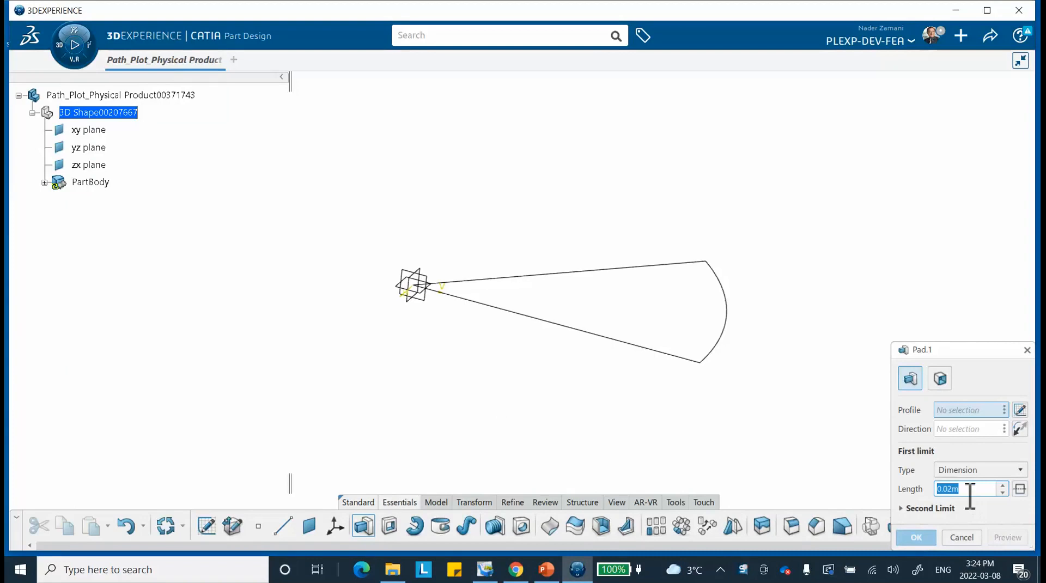
{"action": "type", "text": "8mm"}
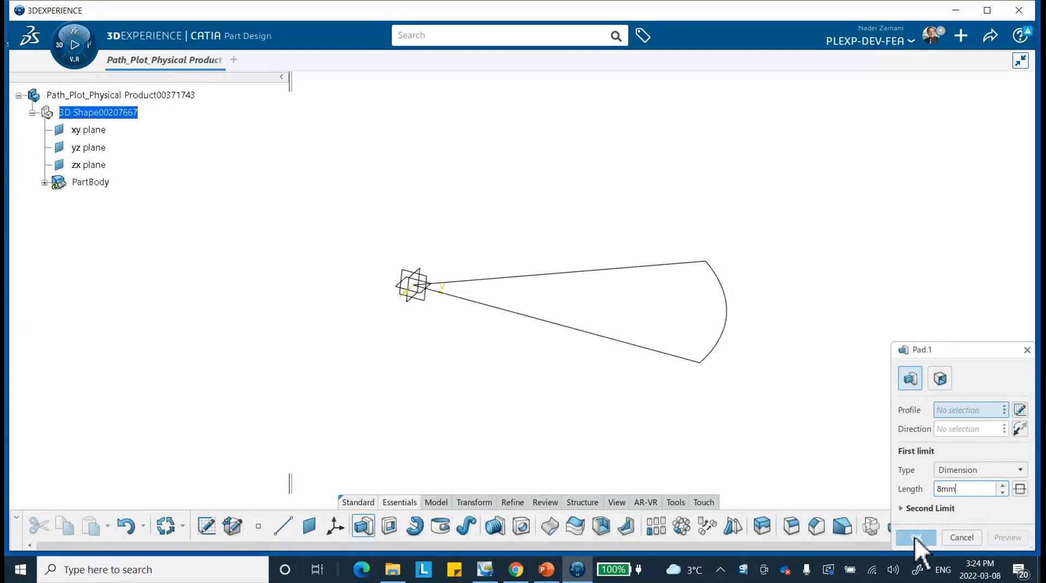
{"action": "left_click", "coordinate": [679, 362]}
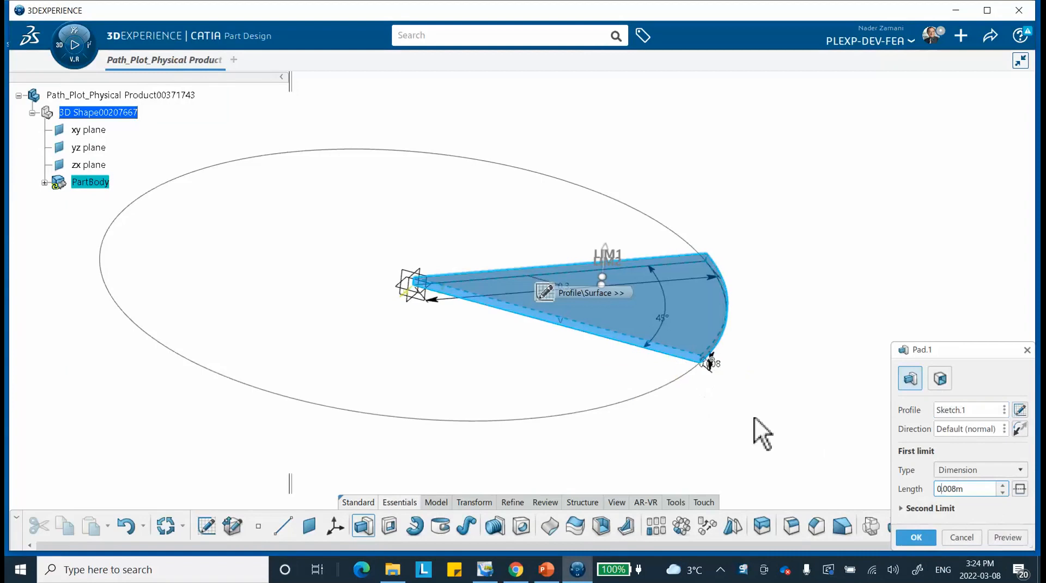
{"action": "left_click", "coordinate": [918, 540]}
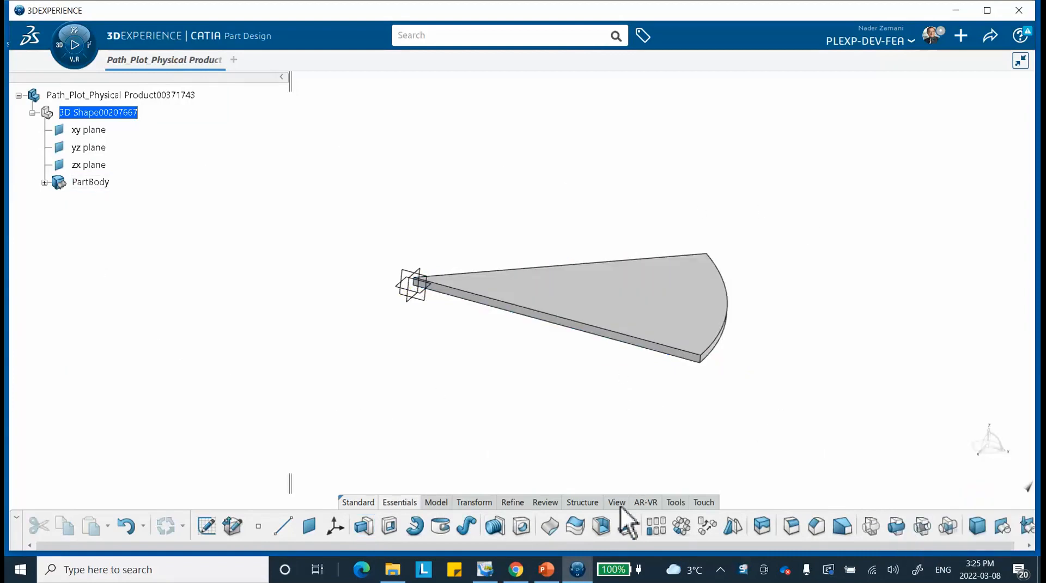
- Create a core material titled Path_Plot that includes a simulation domain
{"action": "left_click", "coordinate": [674, 504]}
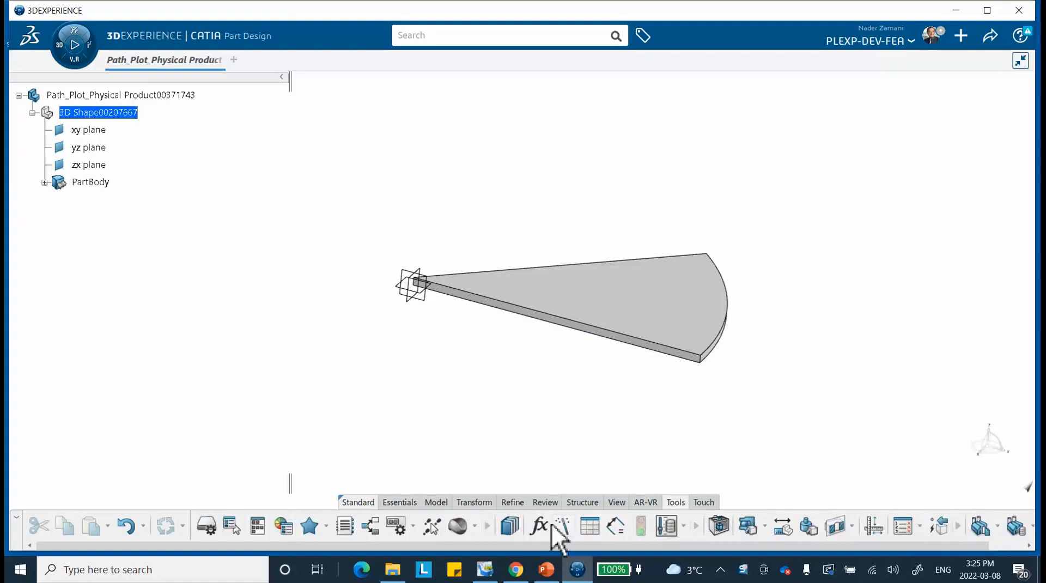
{"action": "left_click", "coordinate": [473, 526]}
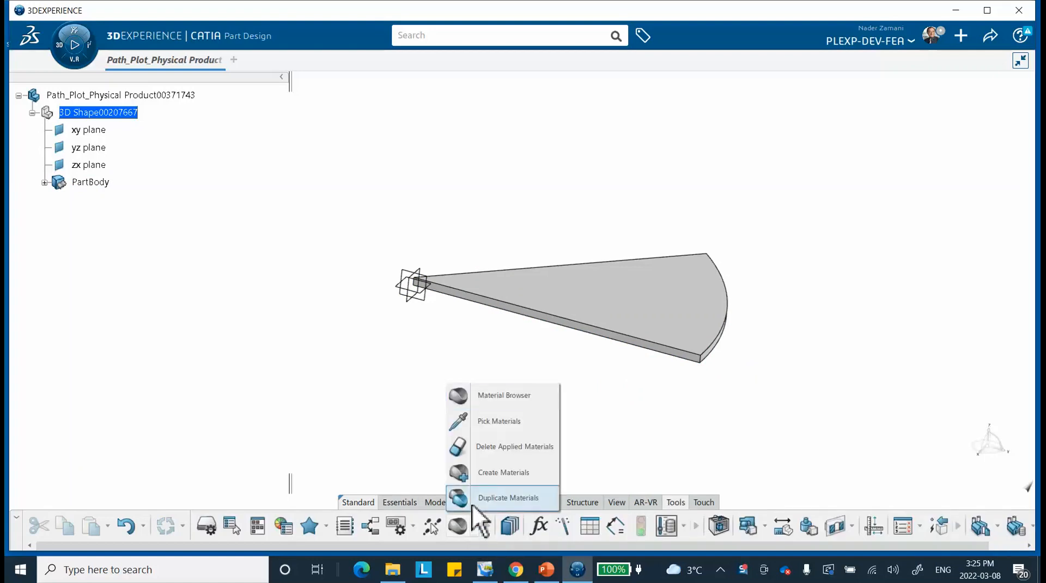
{"action": "left_click", "coordinate": [489, 472]}
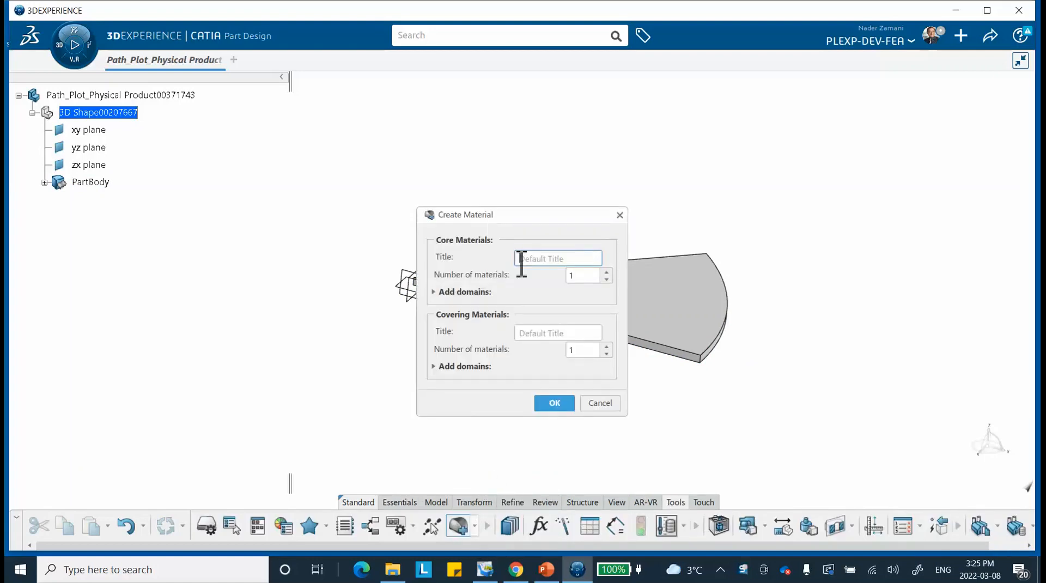
{"action": "type", "text": "Path_Plot"}
{"action": "left_click", "coordinate": [432, 291]}
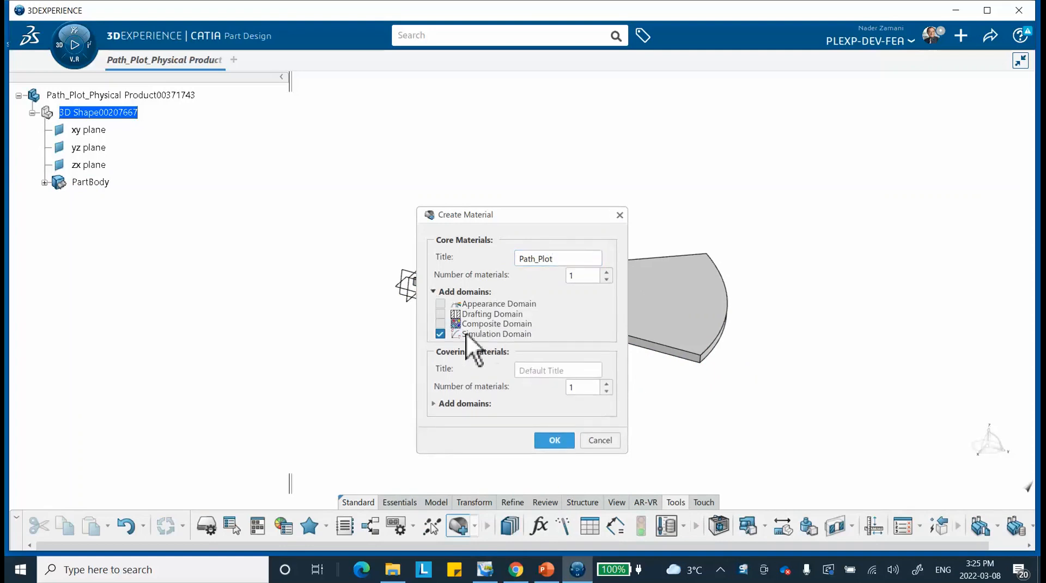
{"action": "left_click", "coordinate": [550, 437]}
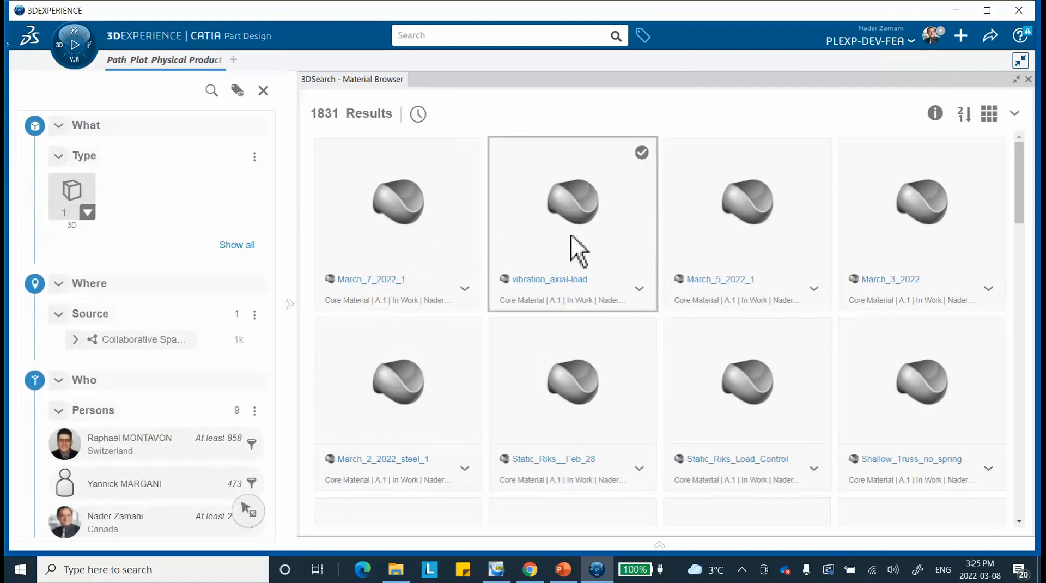
- Sort the material search results by newest creation date and look through them for the Path_Plot material
{"action": "left_click", "coordinate": [964, 115]}
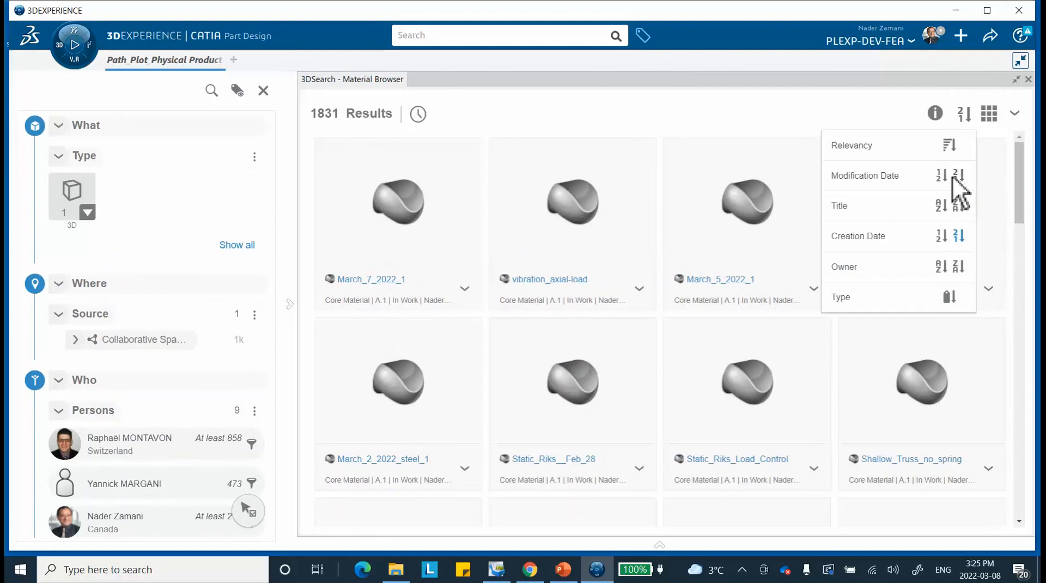
{"action": "left_click", "coordinate": [957, 235]}
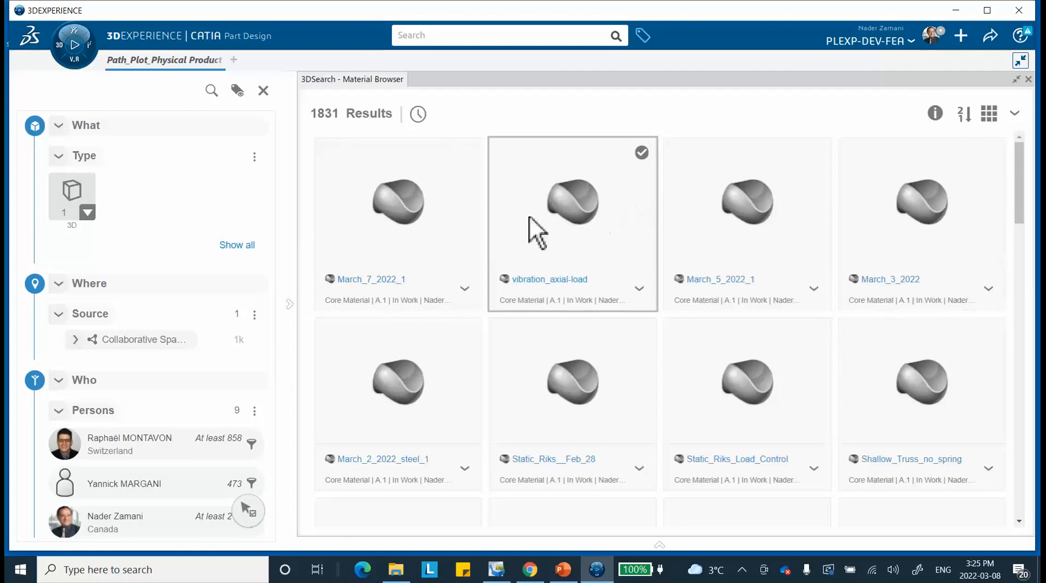
{"action": "scroll", "coordinate": [436, 278], "scroll_direction": "down", "scroll_amount": 2}
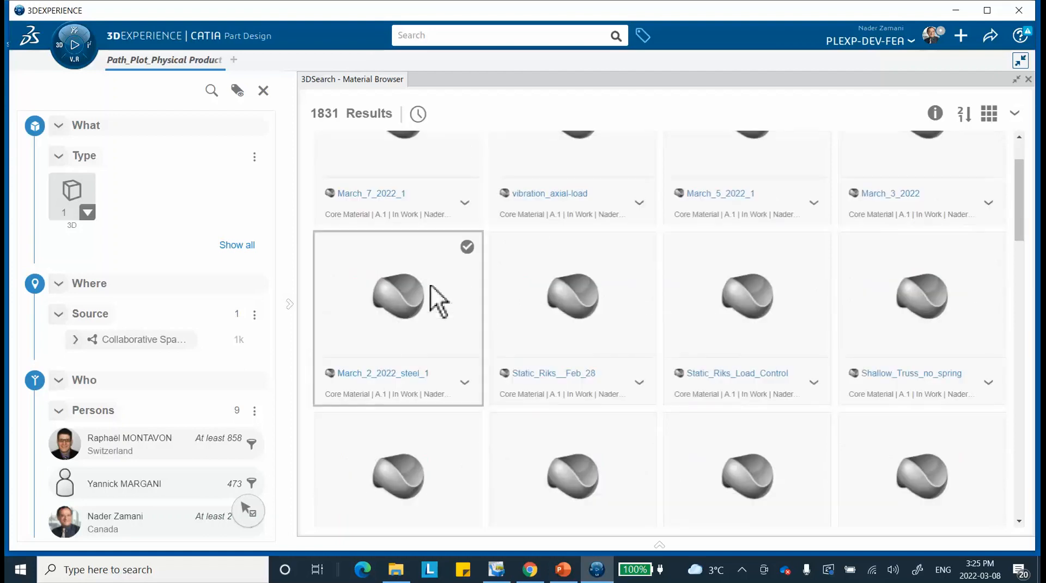
{"action": "scroll", "coordinate": [430, 285], "scroll_direction": "down", "scroll_amount": 2}
{"action": "scroll", "coordinate": [431, 286], "scroll_direction": "up", "scroll_amount": 4}
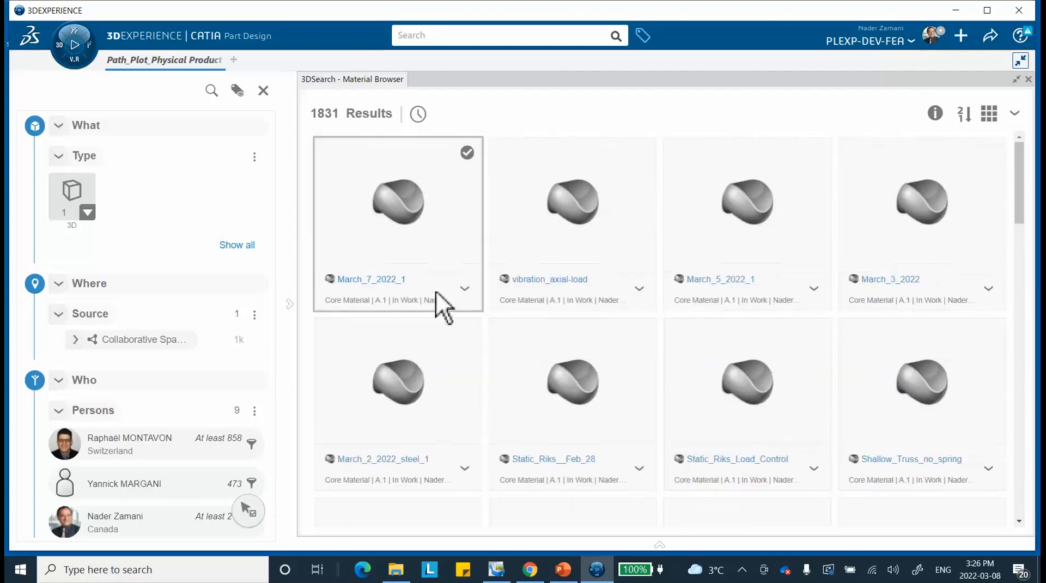
{"action": "left_click", "coordinate": [963, 113]}
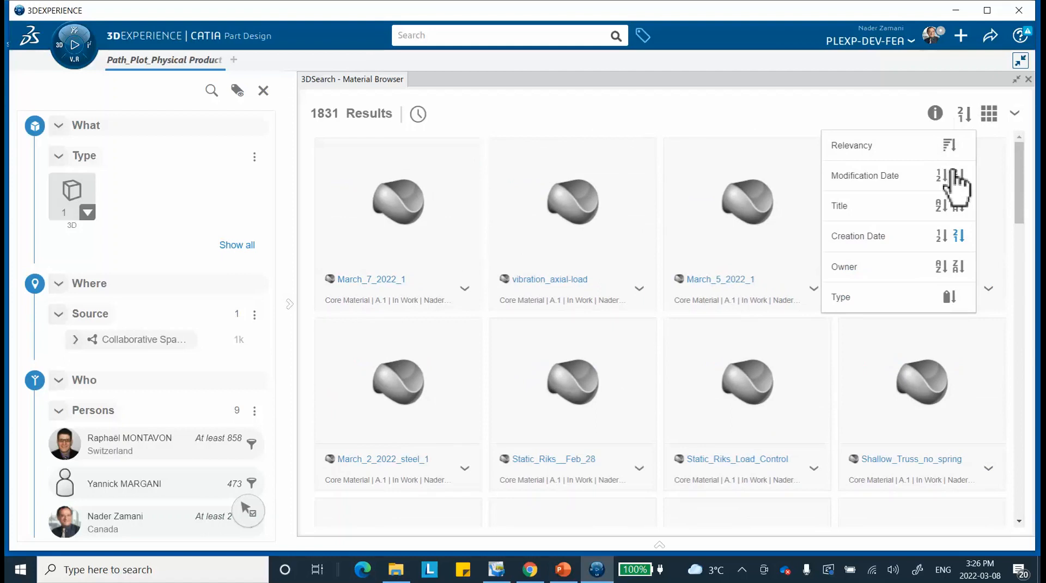
{"action": "left_click", "coordinate": [953, 233]}
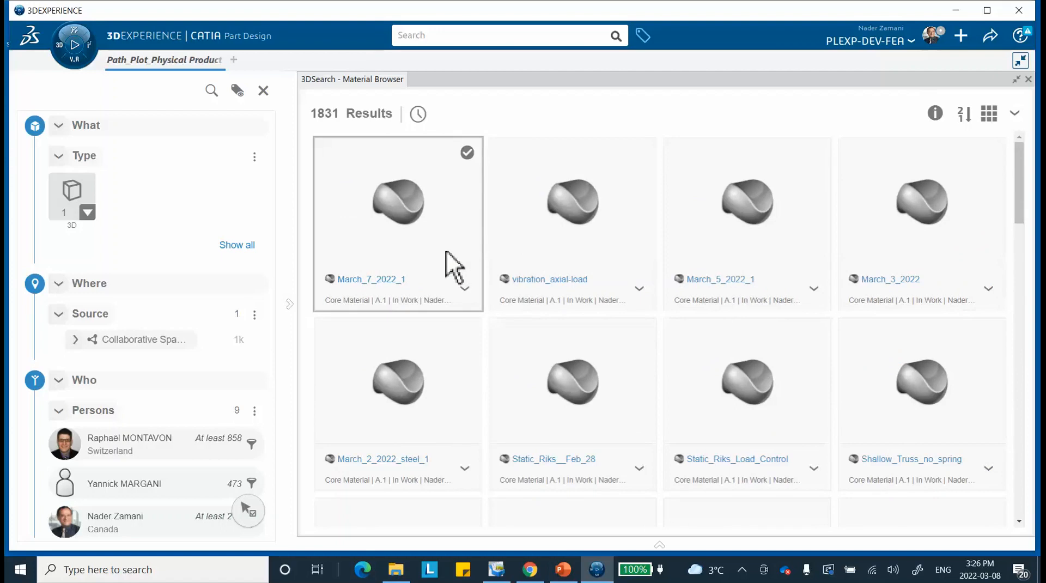
{"action": "scroll", "coordinate": [410, 240], "scroll_direction": "down", "scroll_amount": 2}
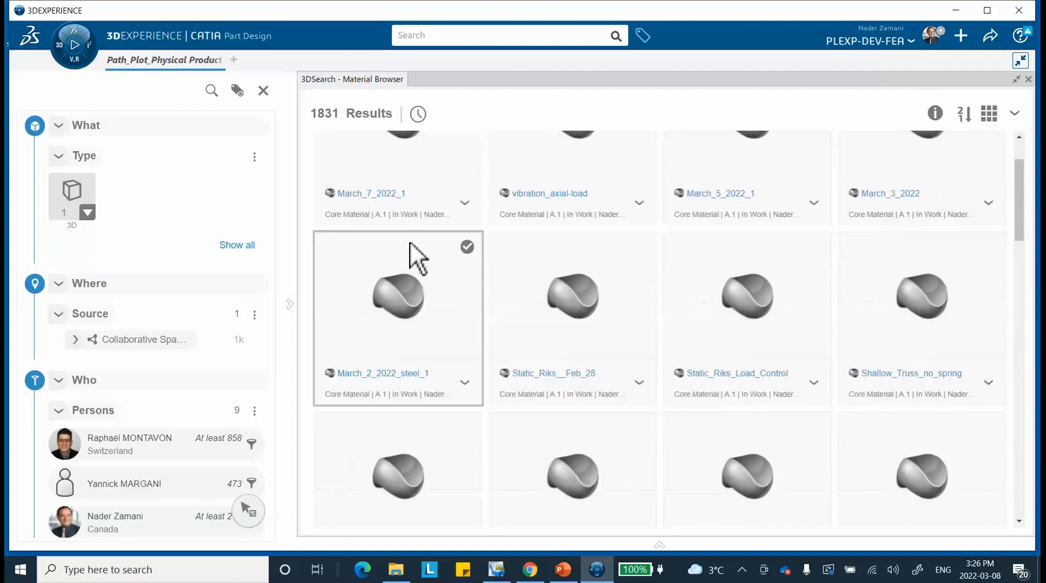
{"action": "scroll", "coordinate": [410, 242], "scroll_direction": "up", "scroll_amount": 2}
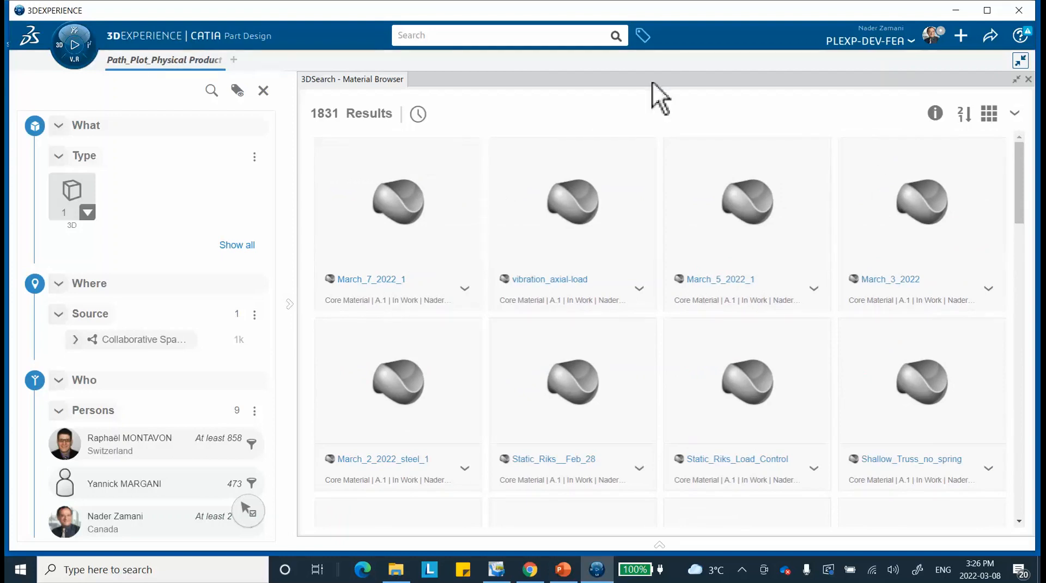
{"action": "left_click", "coordinate": [964, 114]}
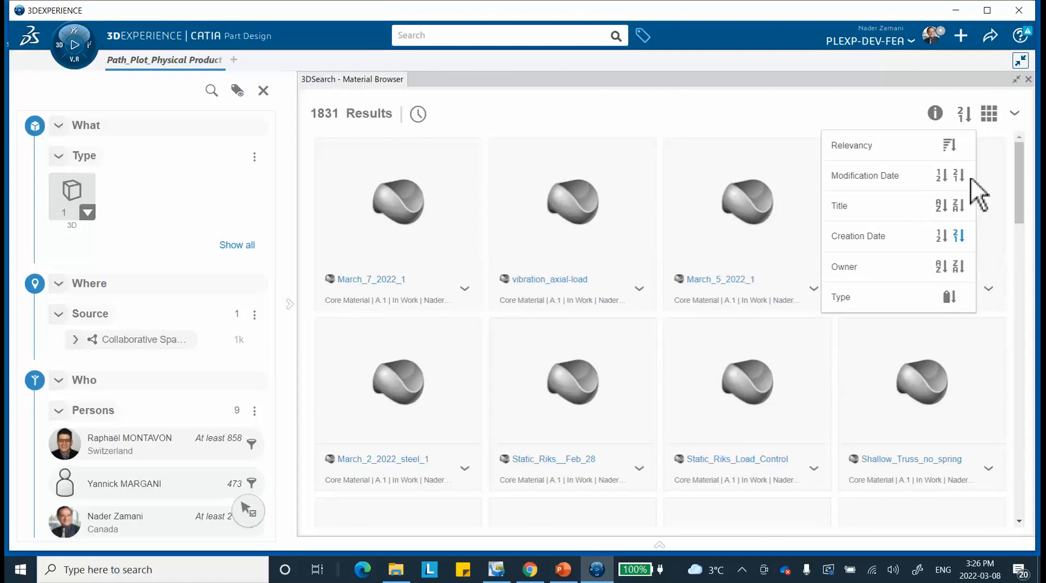
{"action": "left_click", "coordinate": [952, 234]}
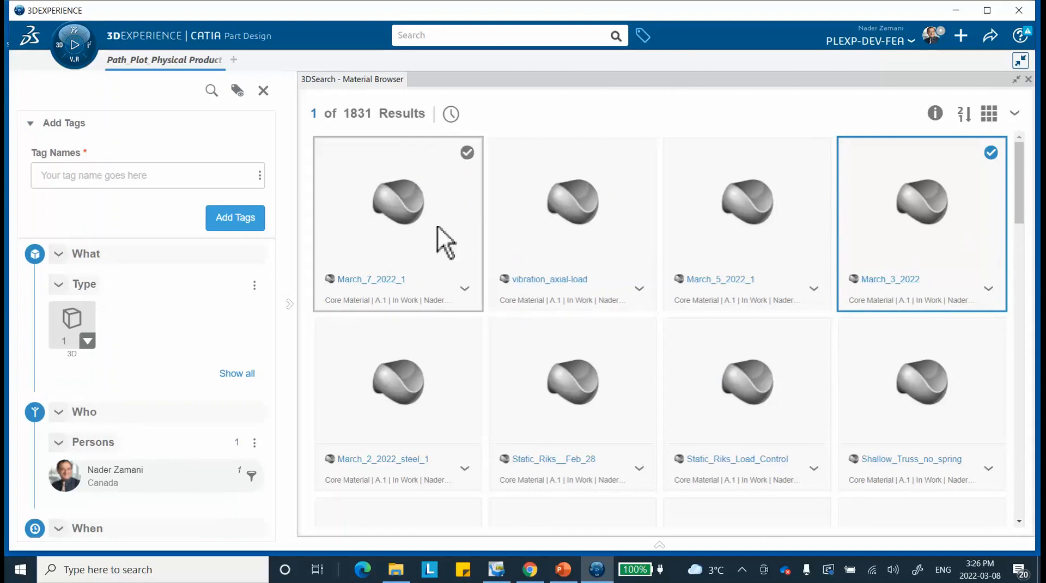
- Sort the materials by newest modification date and apply the Path_Plot core material to the root physical product
{"action": "left_click", "coordinate": [964, 115]}
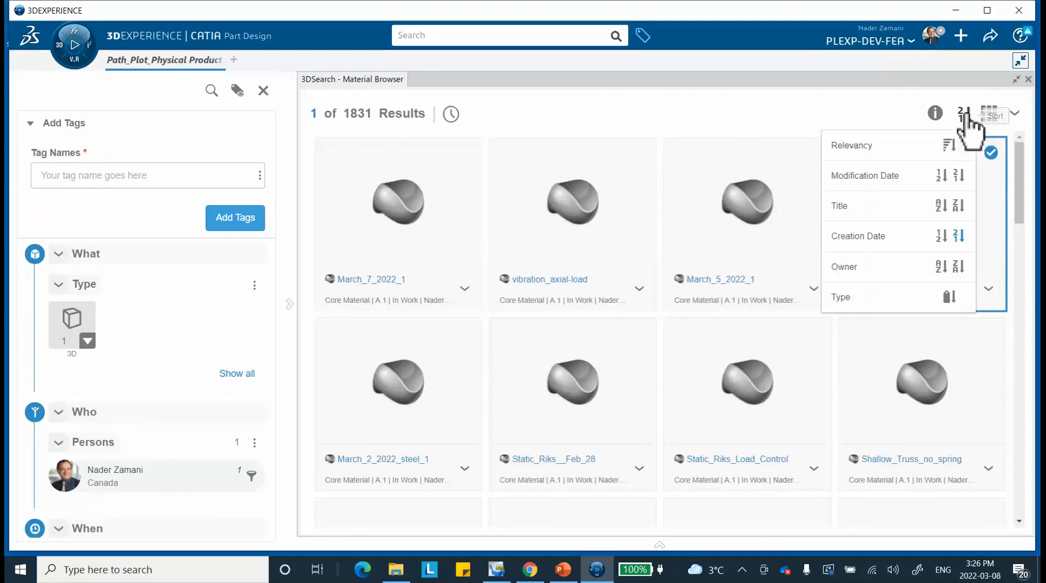
{"action": "left_click", "coordinate": [959, 175]}
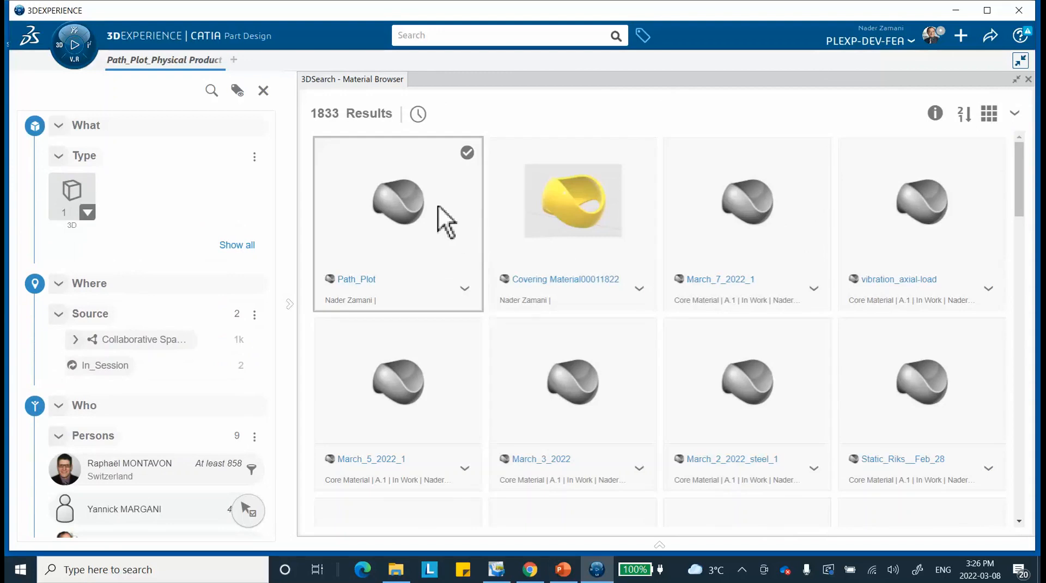
{"action": "right_click", "coordinate": [401, 219]}
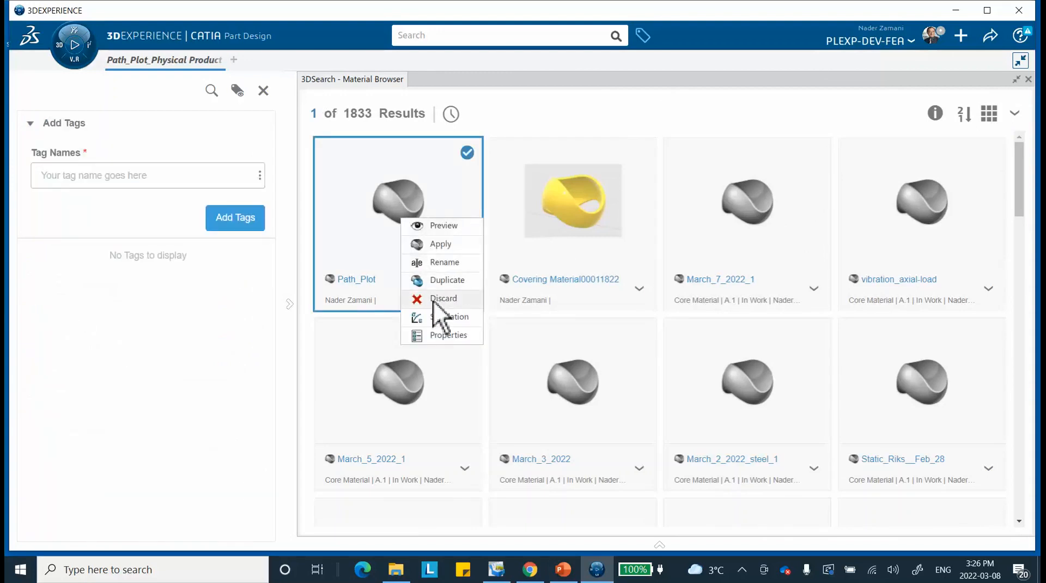
{"action": "left_click", "coordinate": [442, 244]}
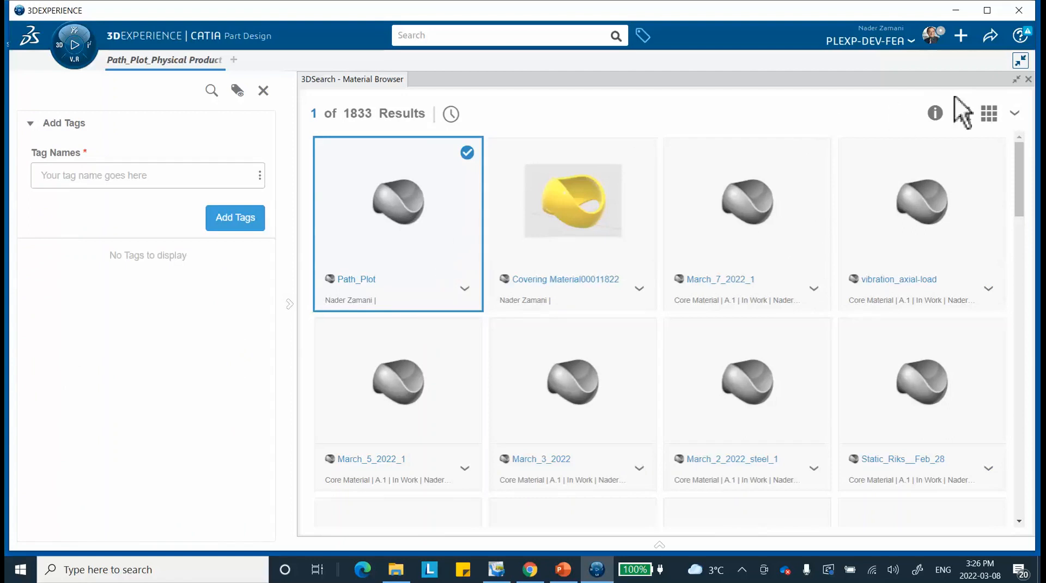
{"action": "left_click", "coordinate": [1028, 80]}
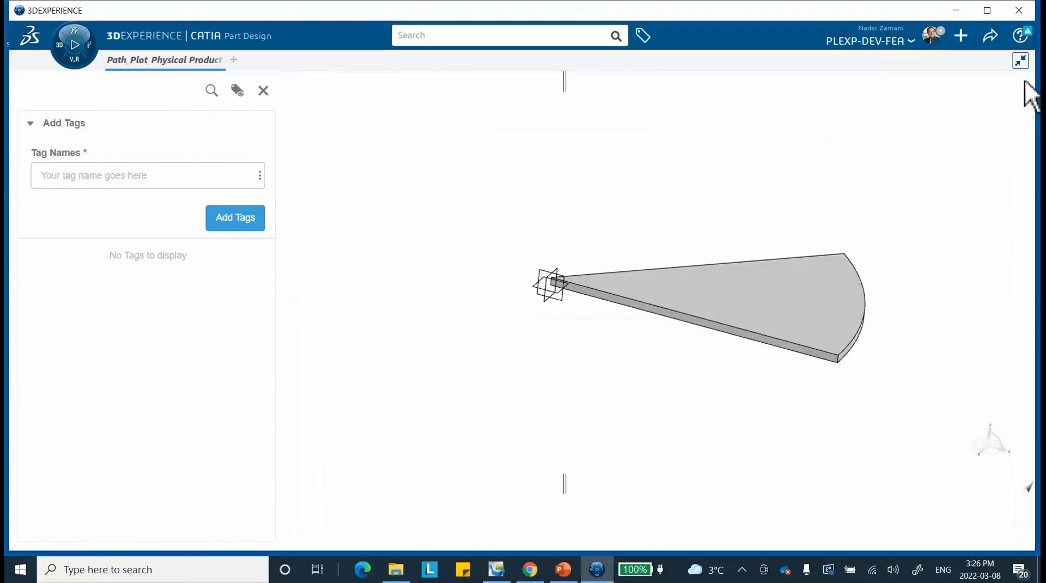
{"action": "left_click_drag", "start_coordinate": [132, 96], "coordinate": [132, 95]}
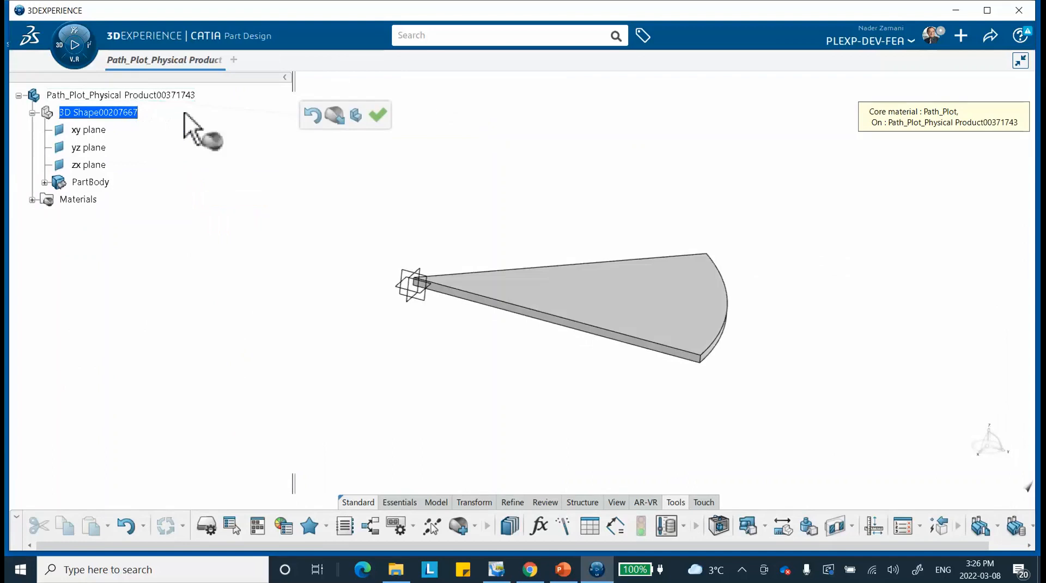
{"action": "left_click", "coordinate": [374, 112]}
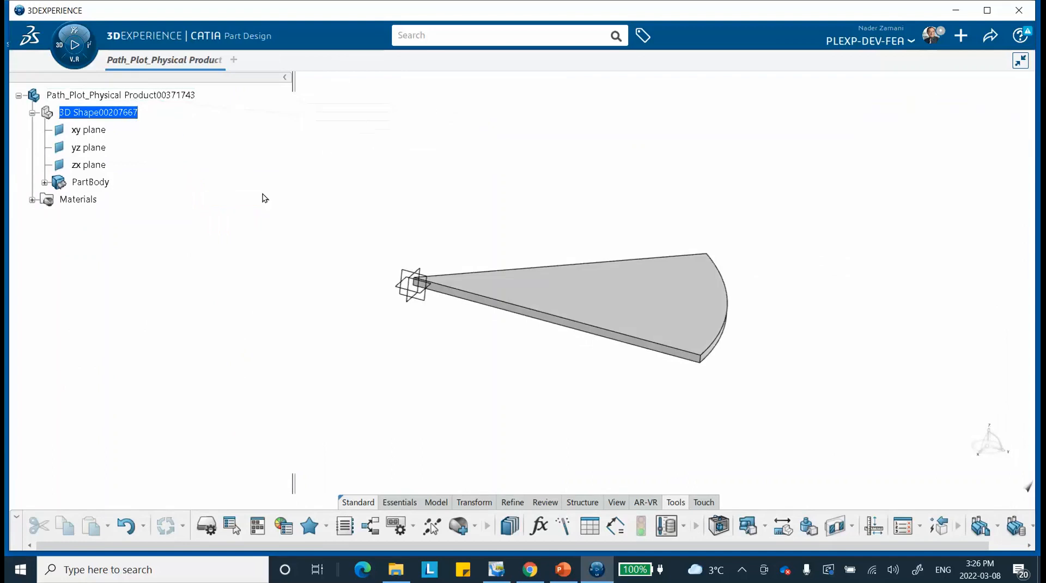
- Open the definition of the simulation domain belonging to the applied Path_Plot material
{"action": "left_click", "coordinate": [32, 200]}
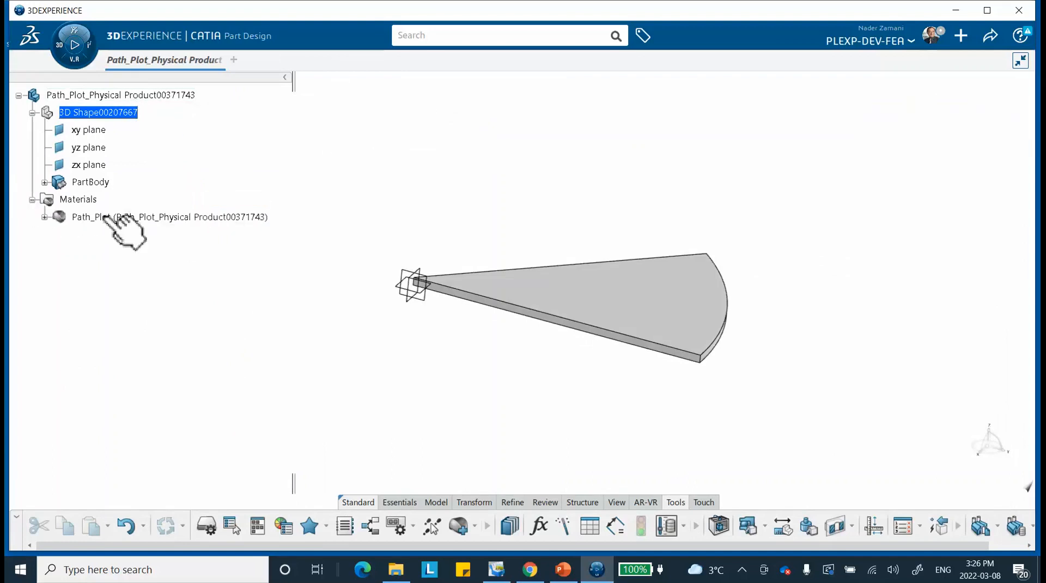
{"action": "left_click", "coordinate": [44, 217]}
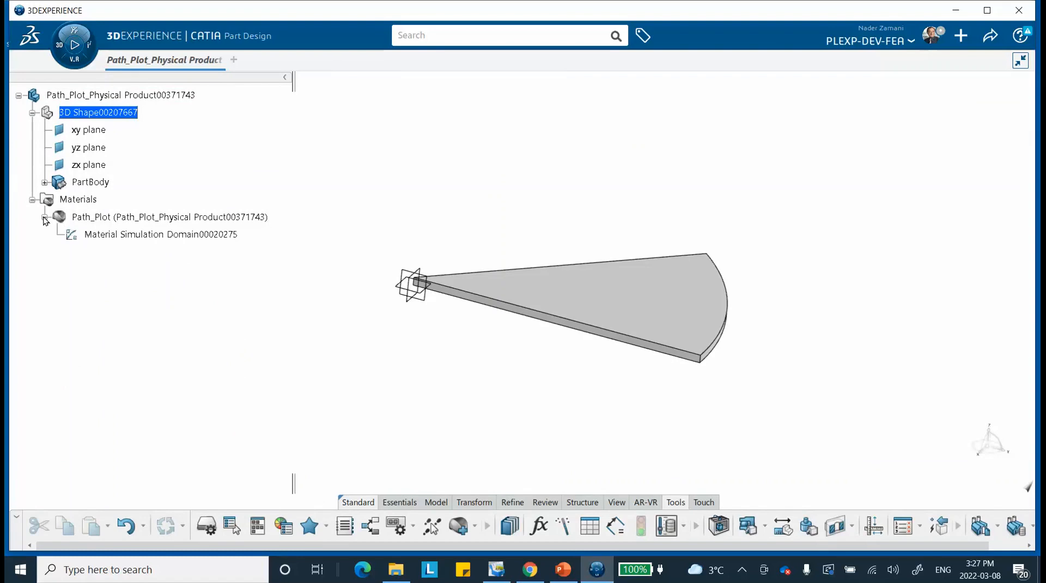
{"action": "left_click", "coordinate": [126, 234]}
{"action": "double_click", "coordinate": [125, 236]}
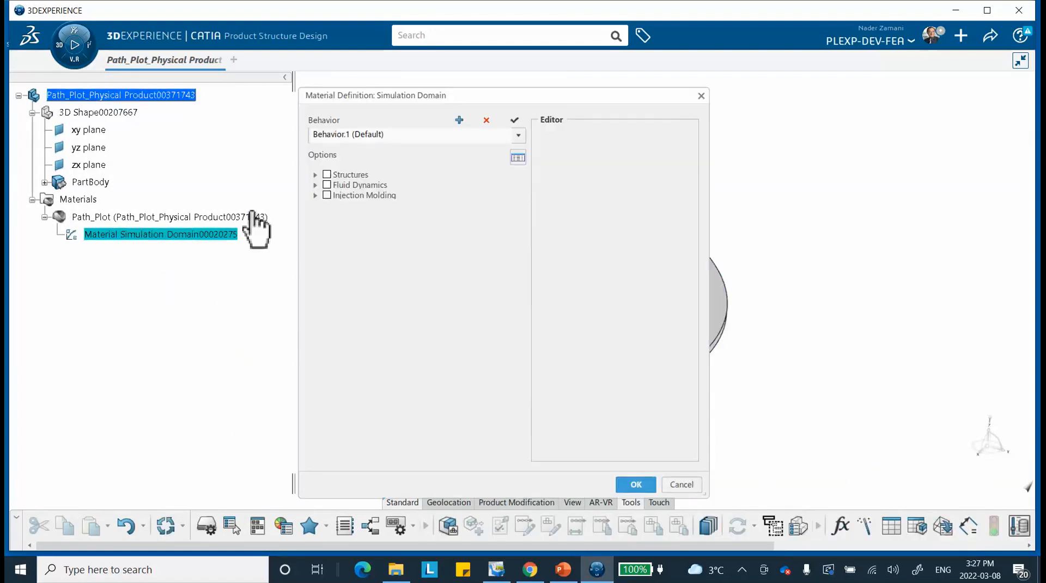
- Enable Density in the general options for Structures and set it to 7850 kg_m3
{"action": "left_click", "coordinate": [314, 174]}
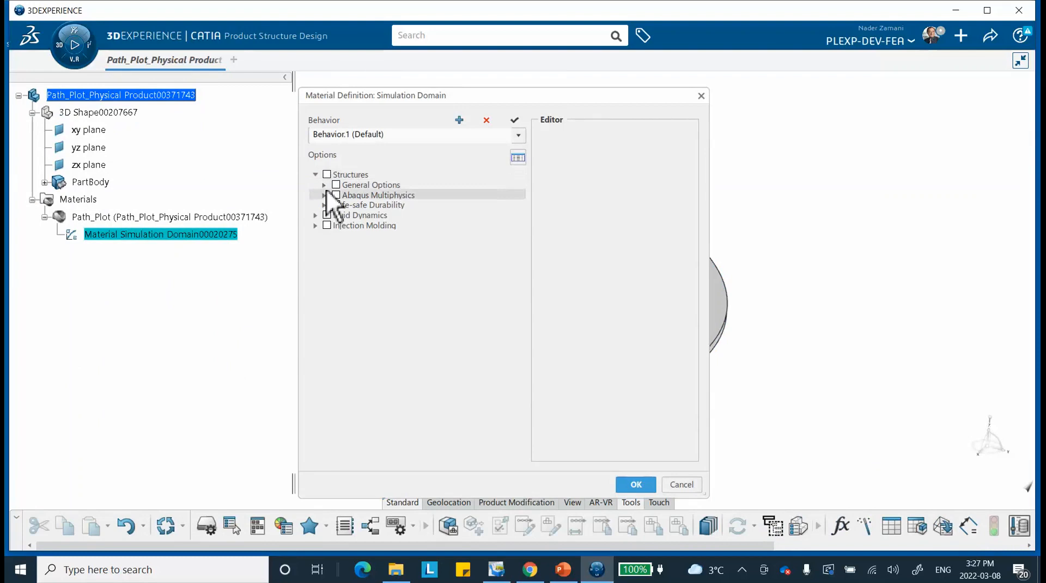
{"action": "left_click", "coordinate": [324, 185]}
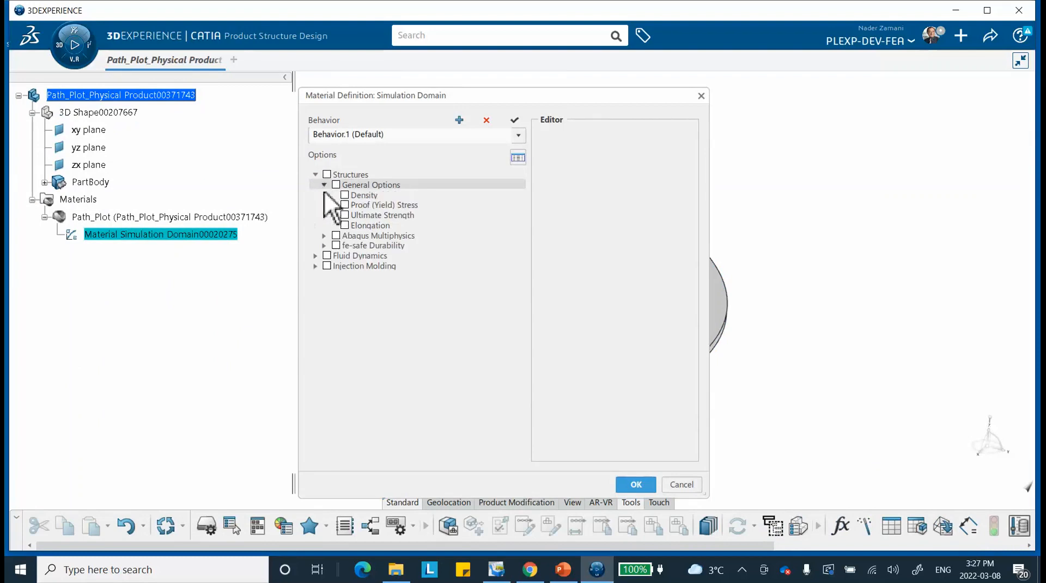
{"action": "left_click", "coordinate": [345, 195]}
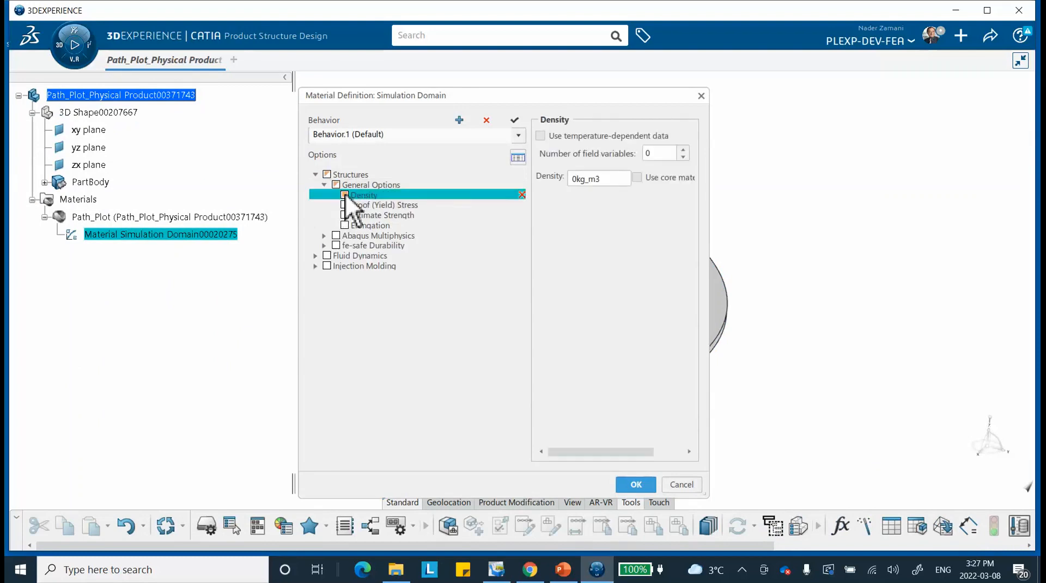
{"action": "left_click", "coordinate": [576, 180]}
{"action": "left_click", "coordinate": [577, 179]}
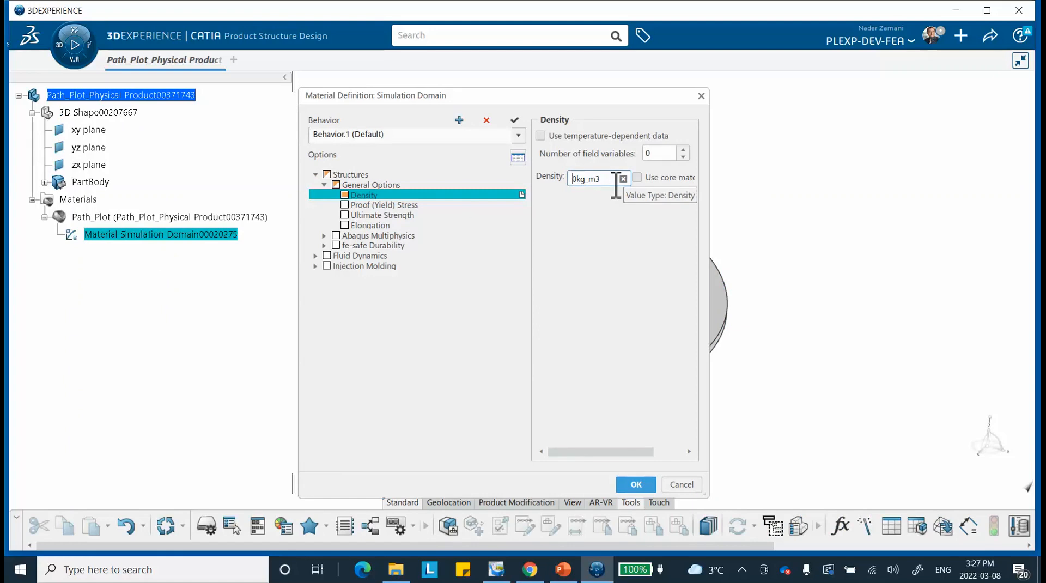
{"action": "type", "text": "785"}
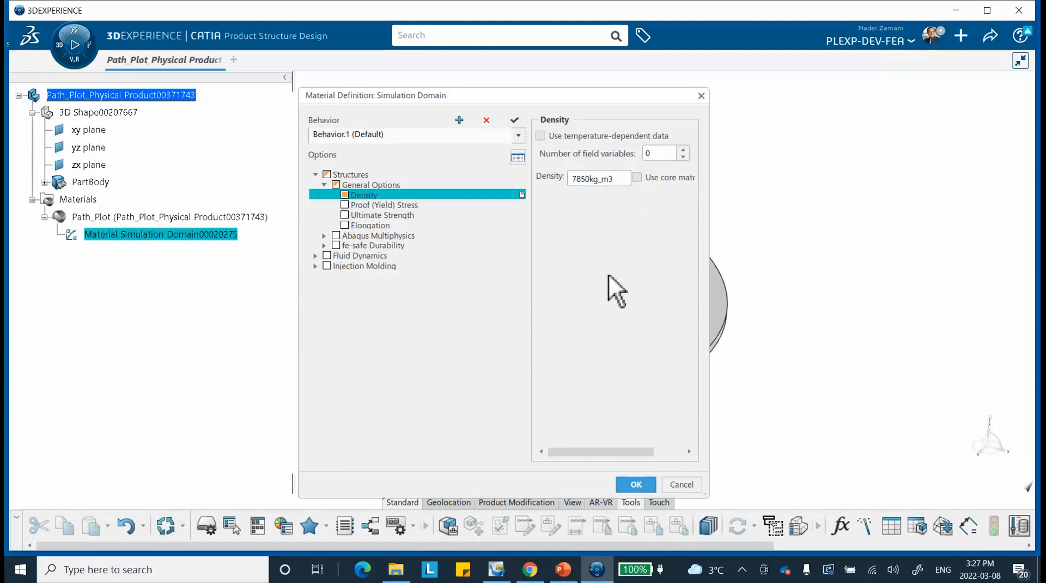
- Enable the isotropic Elastic option among the Abaqus Multiphysics mechanical elasticity properties of the simulation domain
{"action": "left_click", "coordinate": [322, 236]}
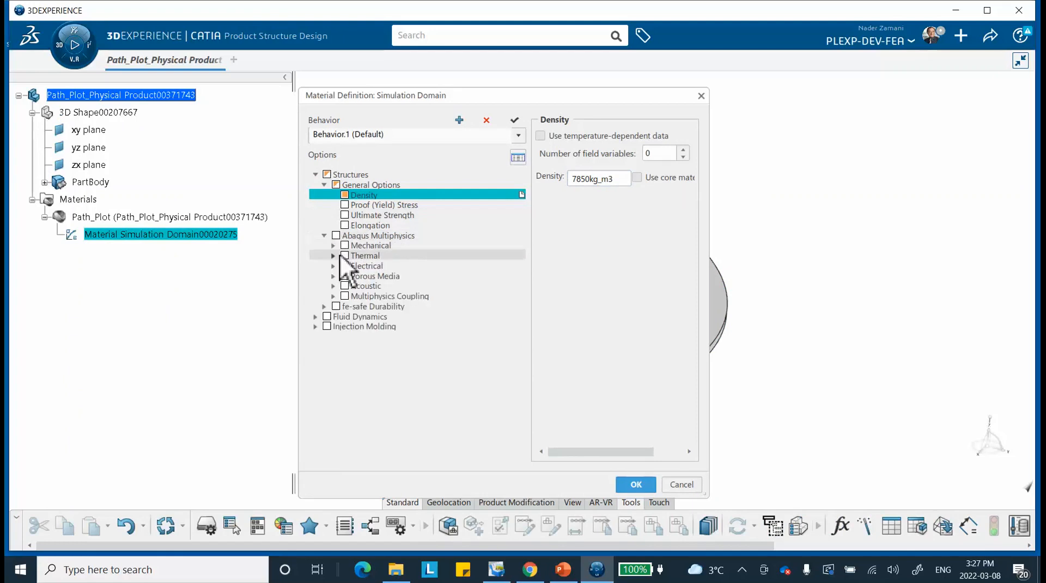
{"action": "left_click", "coordinate": [333, 245]}
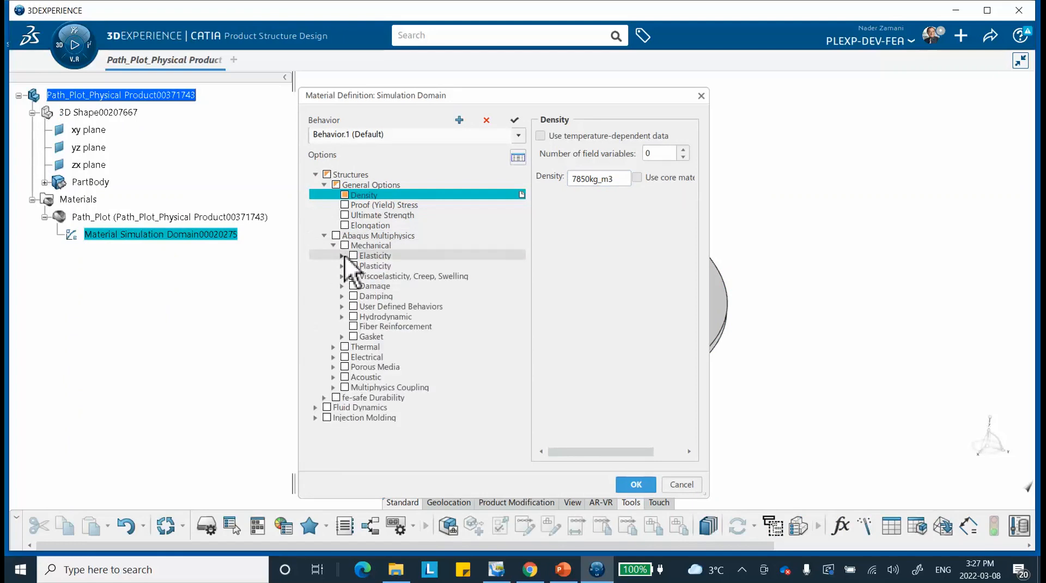
{"action": "left_click", "coordinate": [342, 256]}
{"action": "left_click", "coordinate": [362, 266]}
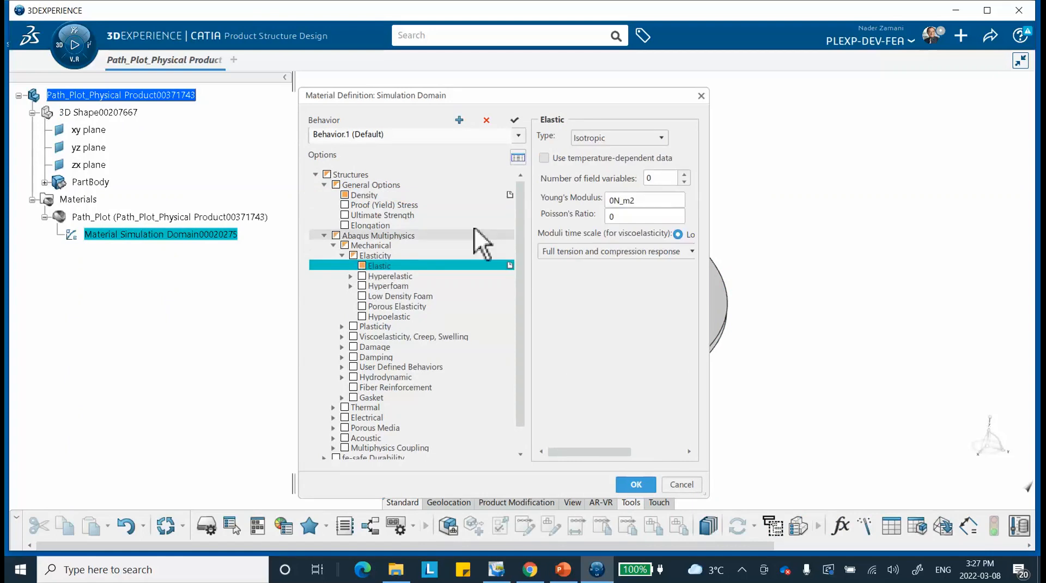
- Set Young's modulus to 200GPa and Poisson's ratio to 0.2, and accept the material definition
{"action": "double_click", "coordinate": [617, 202]}
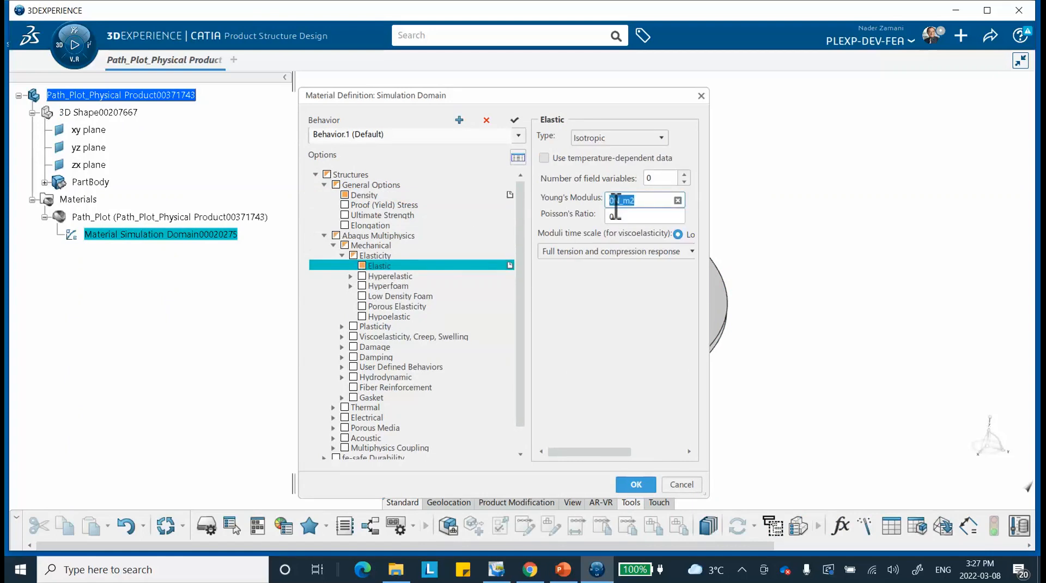
{"action": "left_click", "coordinate": [617, 200]}
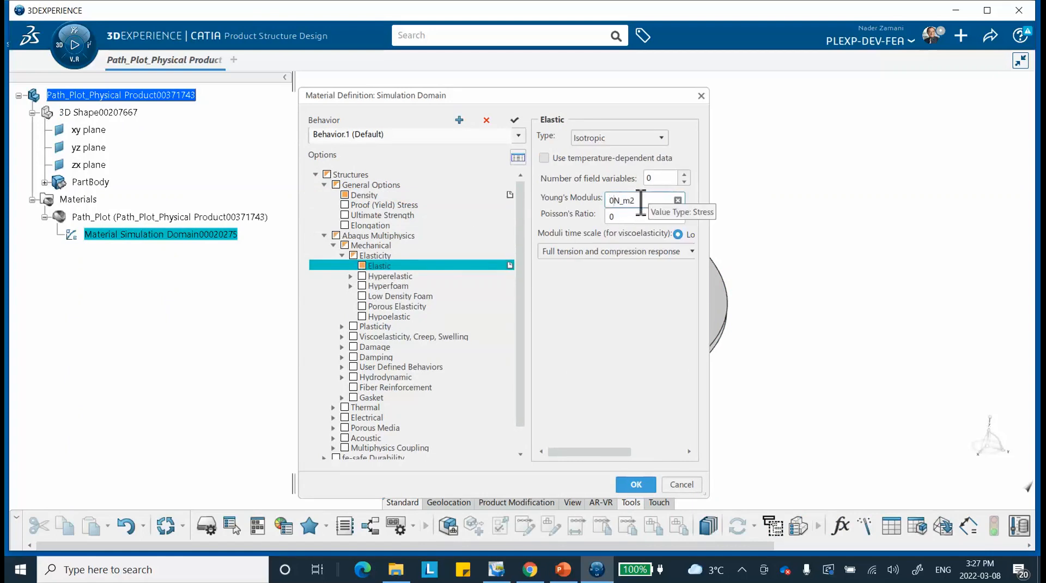
{"action": "left_click_drag", "start_coordinate": [643, 205], "coordinate": [516, 191]}
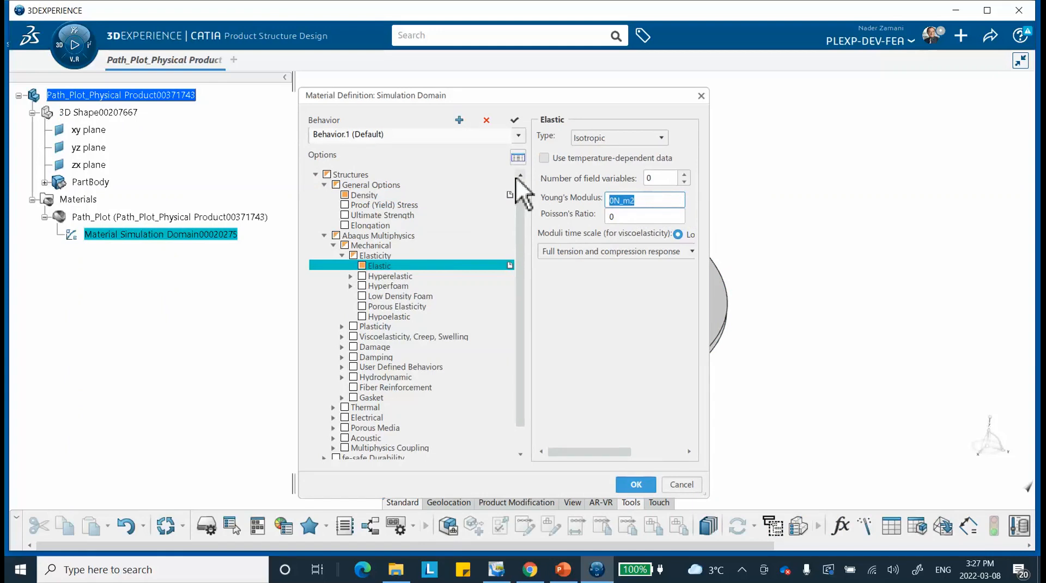
{"action": "type", "text": "200GPa"}
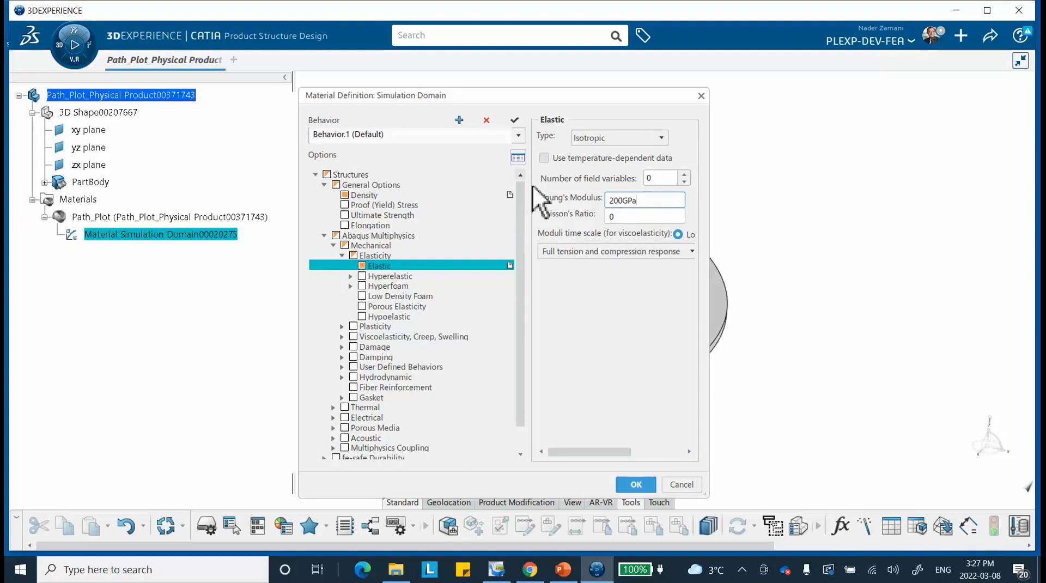
{"action": "left_click", "coordinate": [633, 217]}
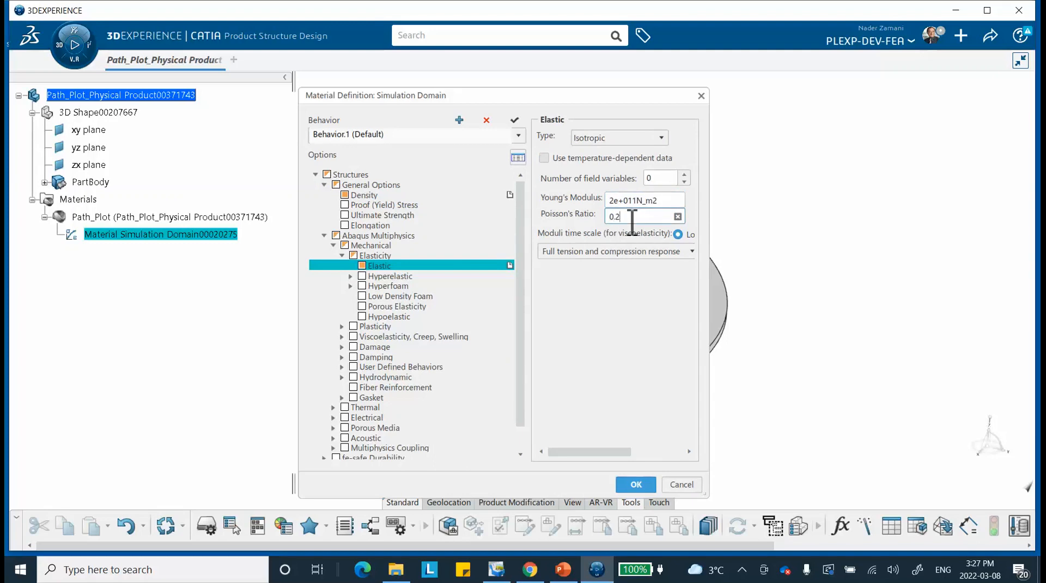
{"action": "left_click", "coordinate": [636, 486]}
{"action": "left_click", "coordinate": [304, 380]}
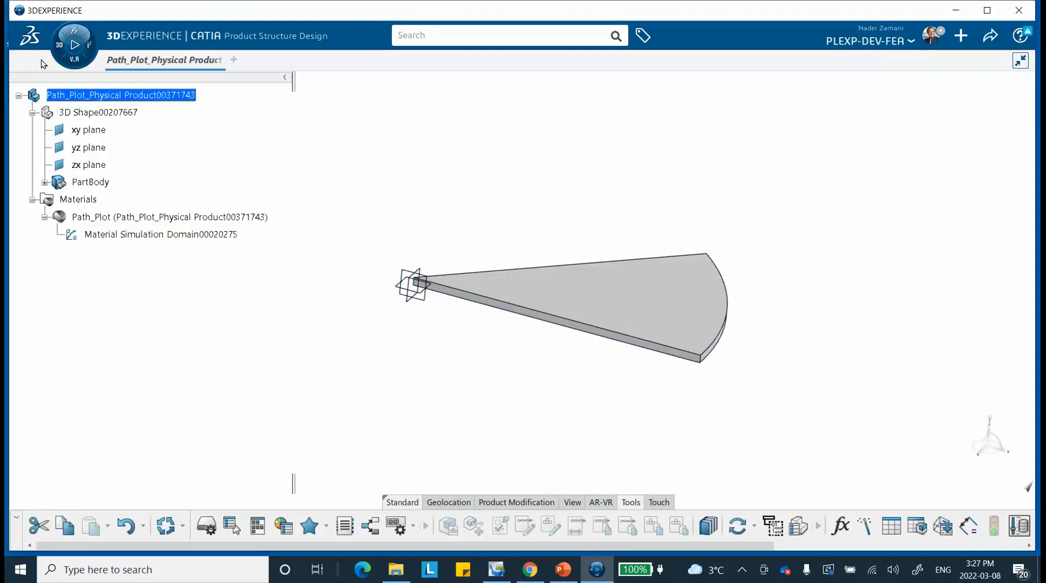
- Switch to Structural Model Creation and start a Standard automated finite element model for the physical product
{"action": "left_click", "coordinate": [56, 44]}
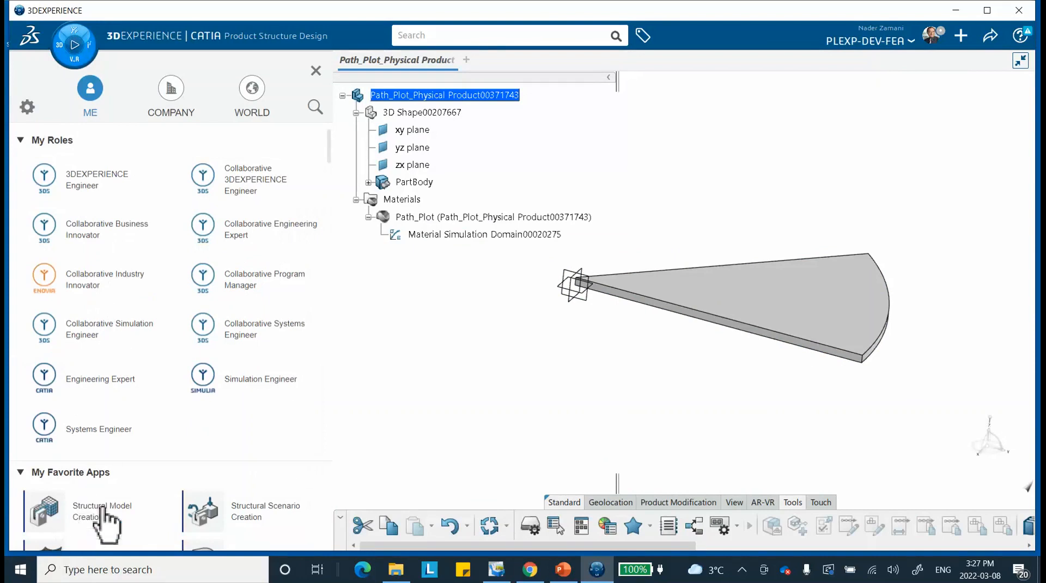
{"action": "left_click", "coordinate": [102, 510]}
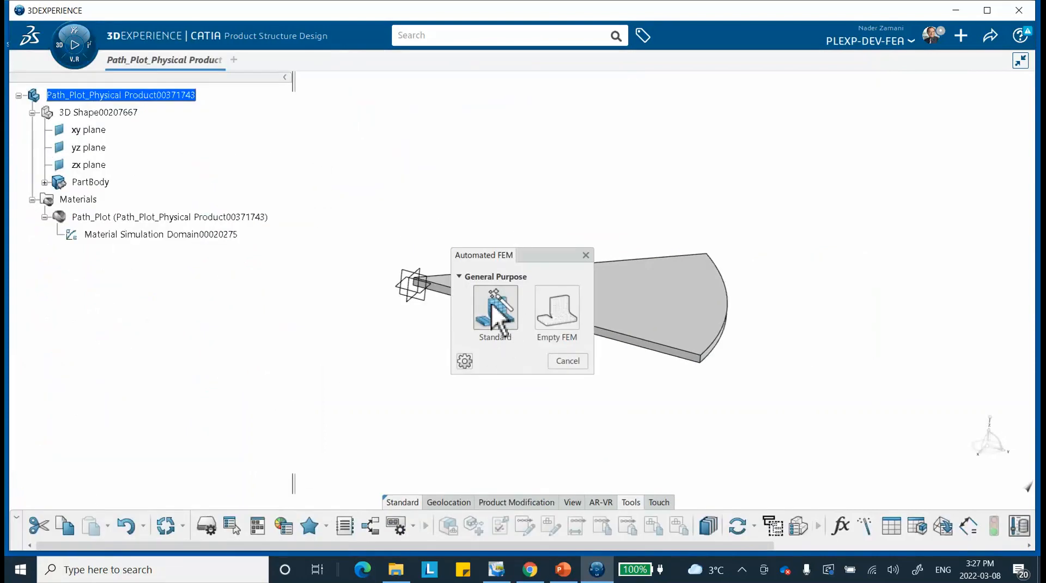
{"action": "left_click", "coordinate": [497, 315]}
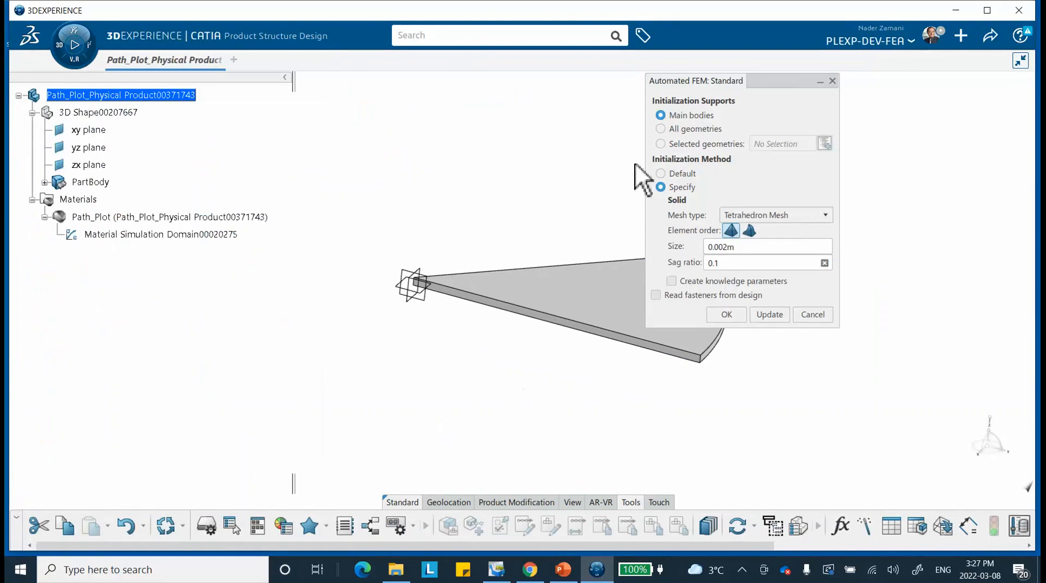
- Generate the finite element model with a Sweep 3D Mesh of size 0.002 m and 2 layers
{"action": "middle_click_drag", "start_coordinate": [616, 171], "coordinate": [453, 226]}
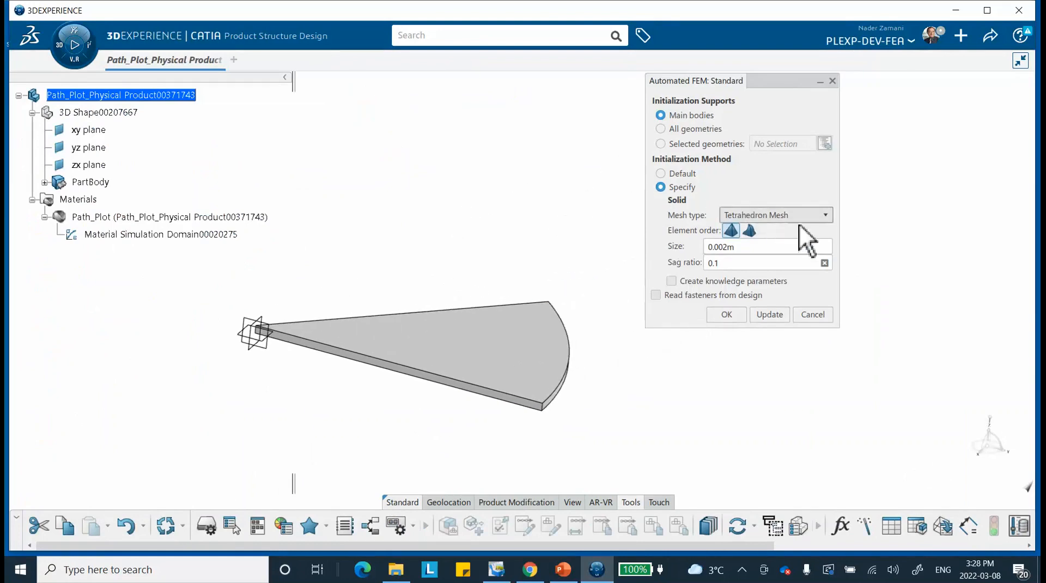
{"action": "left_click", "coordinate": [826, 214]}
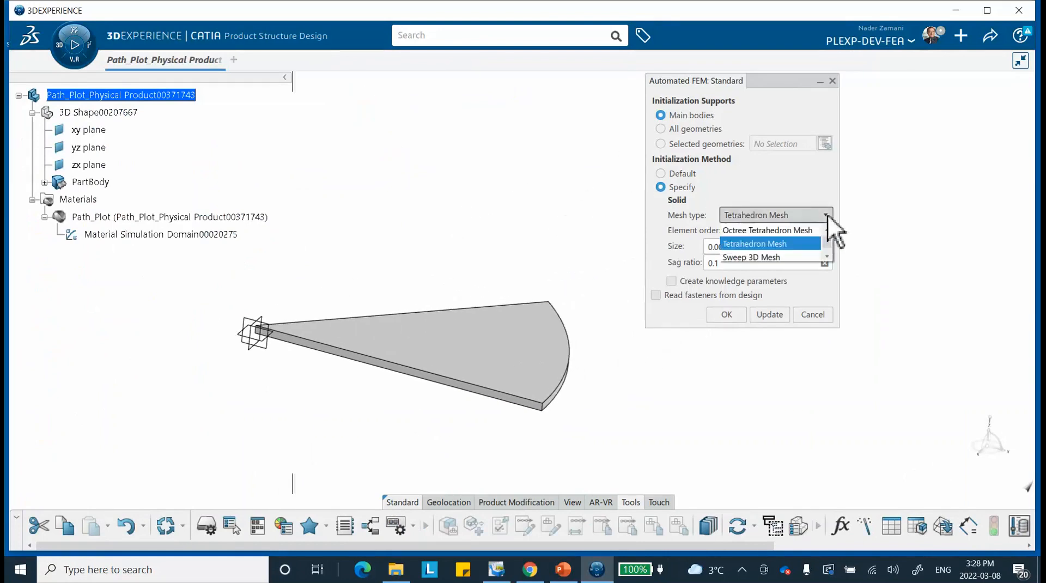
{"action": "left_click", "coordinate": [743, 256]}
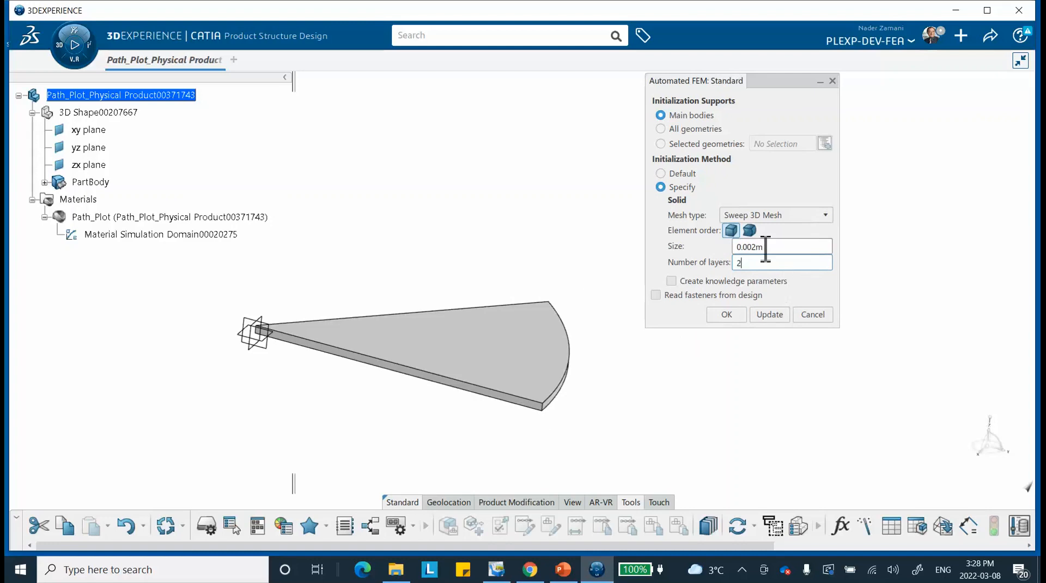
{"action": "left_click", "coordinate": [767, 313]}
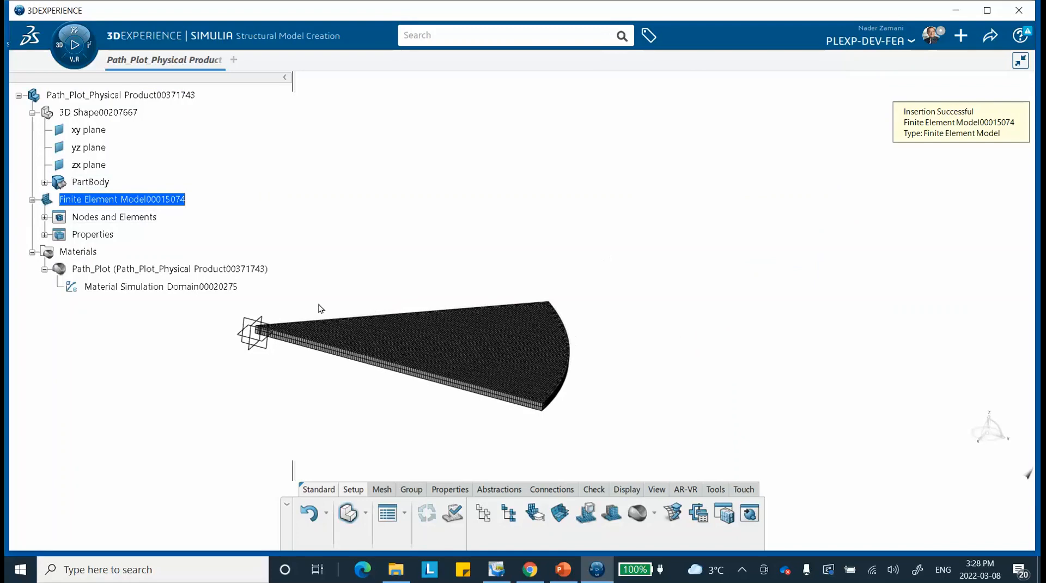
{"action": "middle_click_drag", "start_coordinate": [676, 279], "coordinate": [644, 272]}
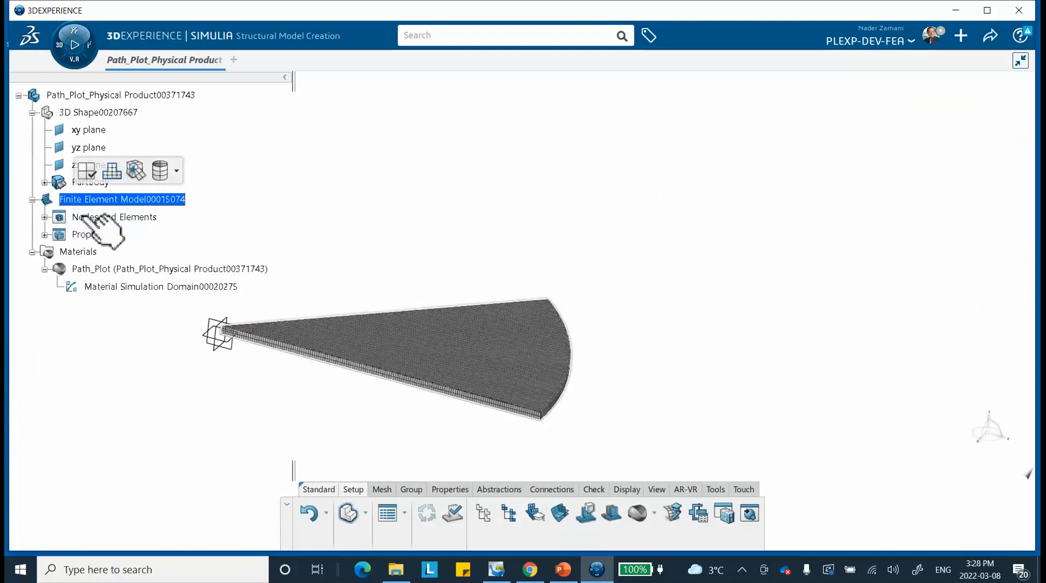
- Set the mesh size of Sweep 3D Mesh.1 to 0.01 m, regenerate the mesh and accept it
{"action": "left_click", "coordinate": [44, 217]}
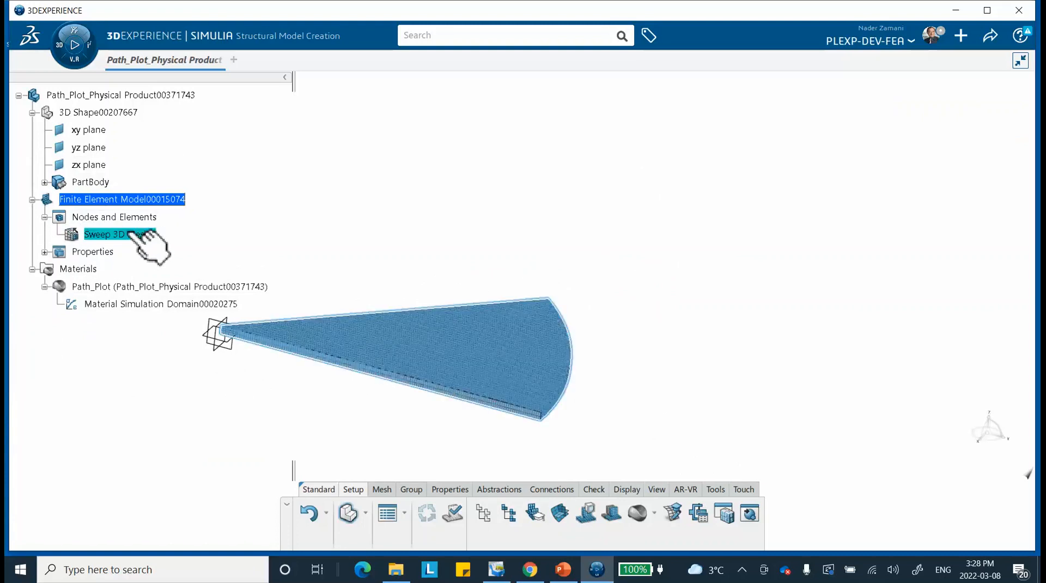
{"action": "double_click", "coordinate": [128, 234]}
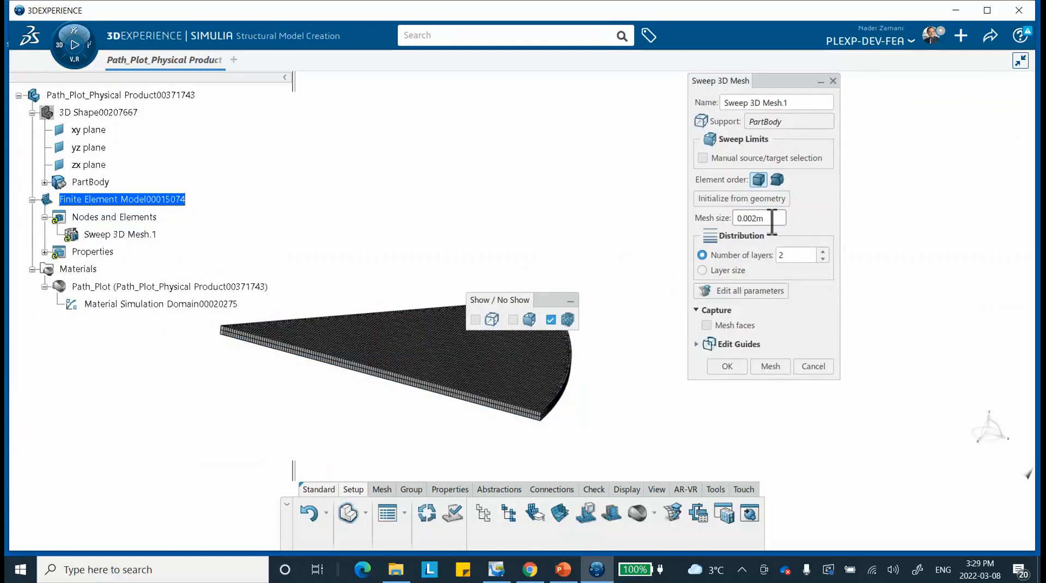
{"action": "double_click", "coordinate": [760, 218]}
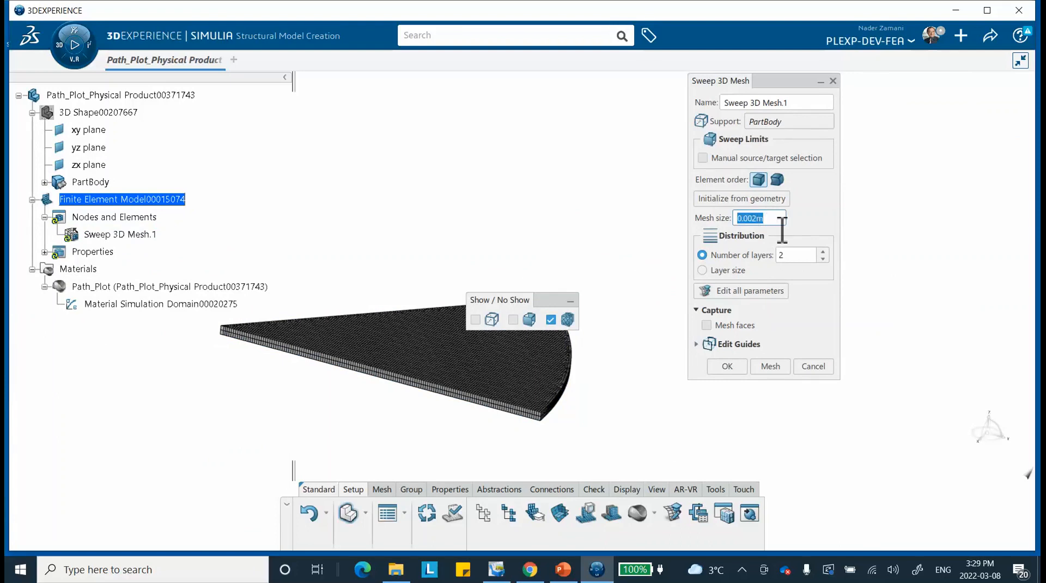
{"action": "left_click", "coordinate": [757, 218]}
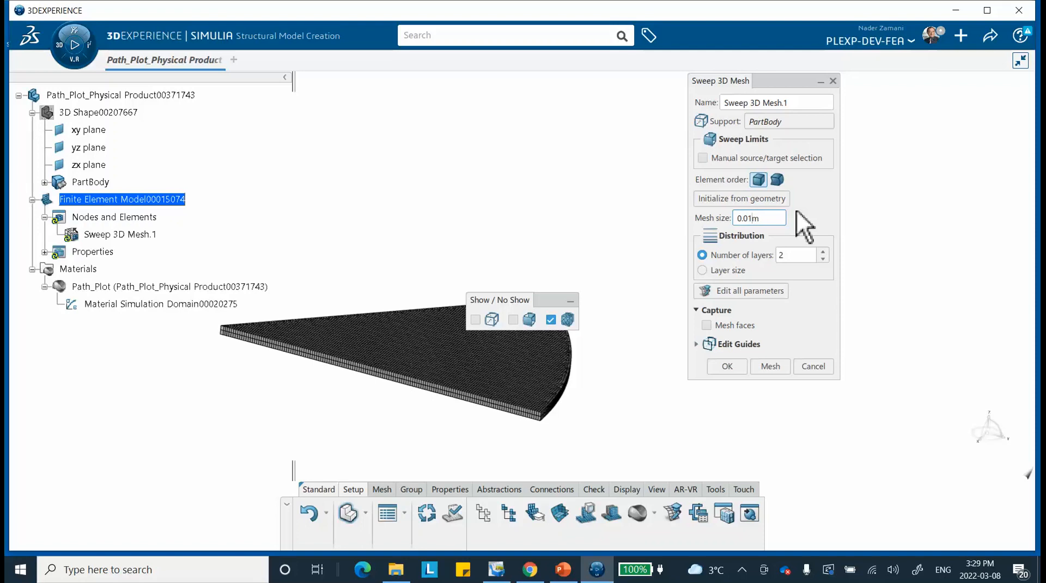
{"action": "left_click", "coordinate": [769, 365]}
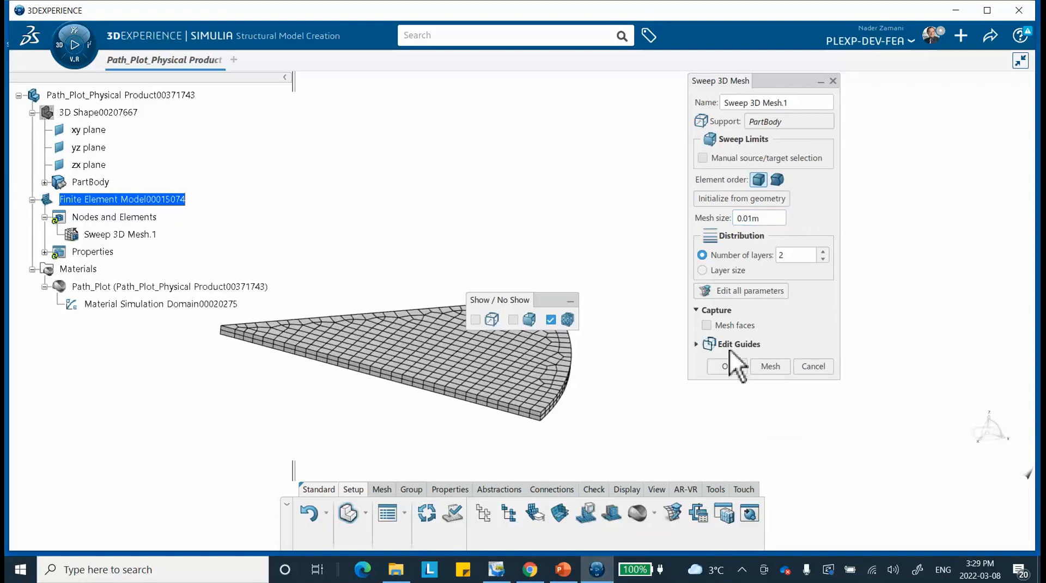
{"action": "left_click", "coordinate": [728, 366]}
- Save the physical product together with its new finite element model
{"action": "middle_click_drag", "start_coordinate": [472, 238], "coordinate": [674, 174]}
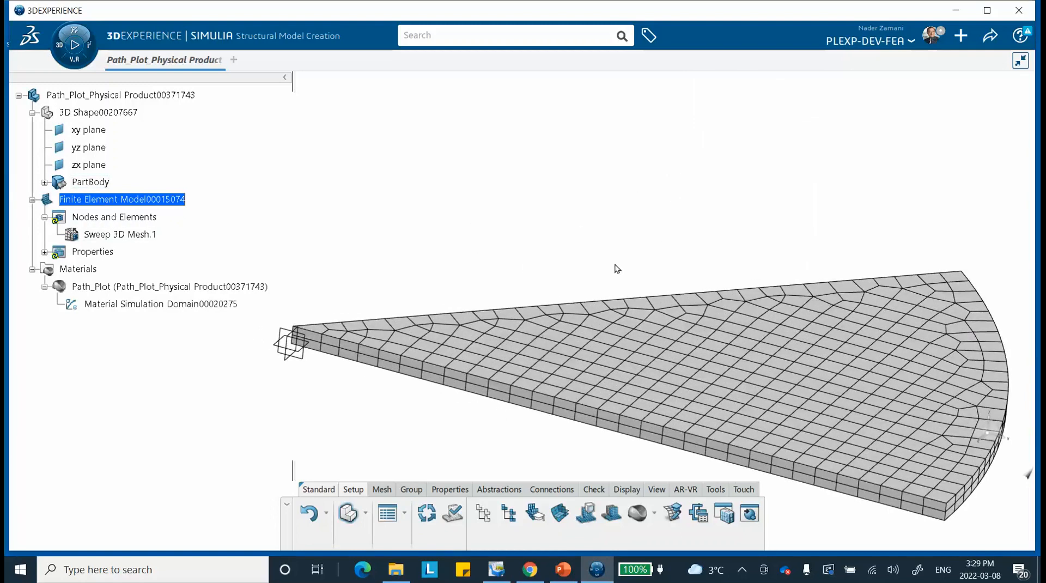
{"action": "middle_click_drag", "start_coordinate": [616, 268], "coordinate": [564, 207]}
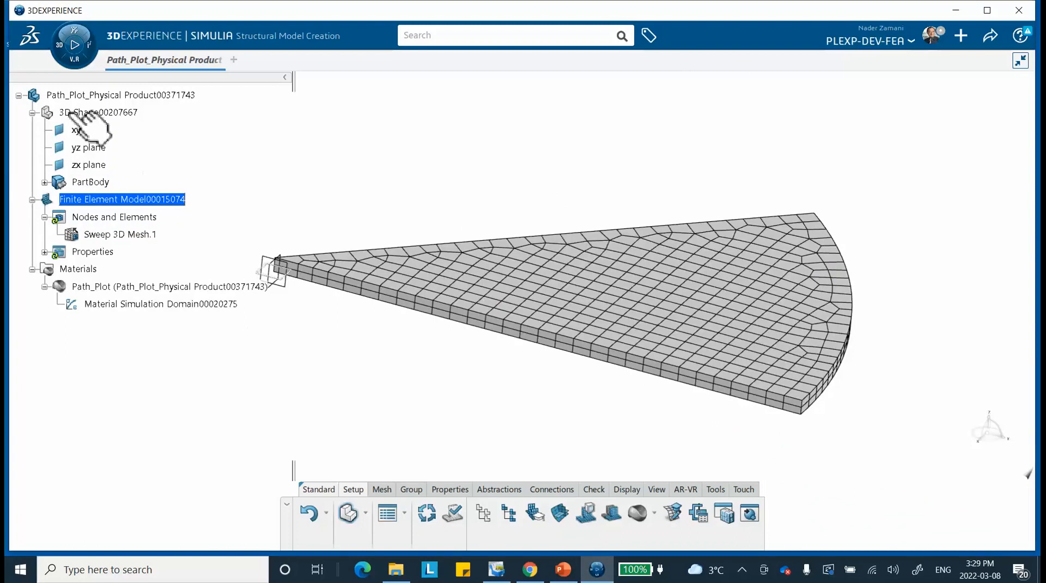
{"action": "left_click", "coordinate": [993, 34]}
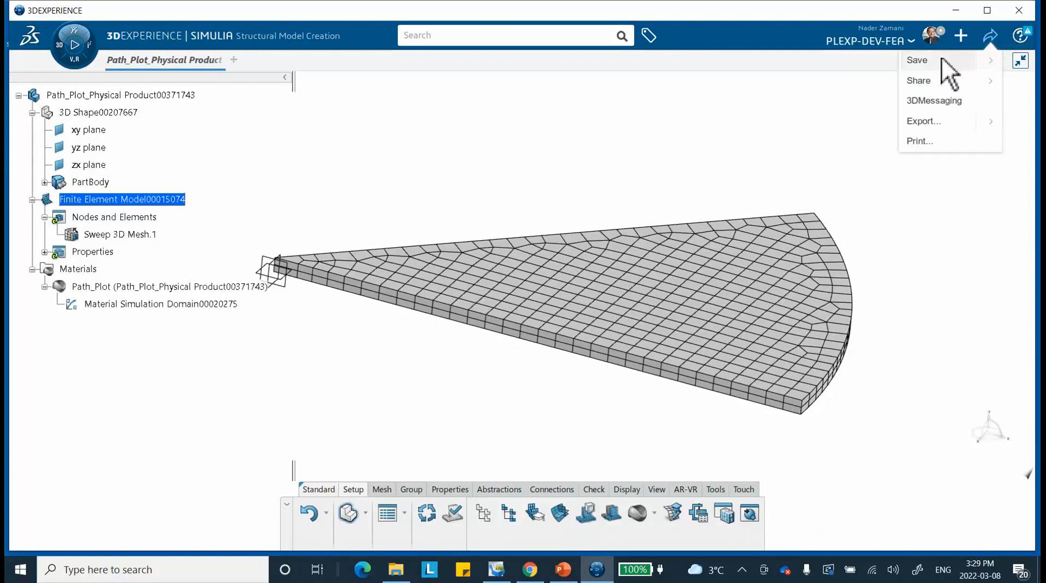
{"action": "left_click", "coordinate": [918, 61]}
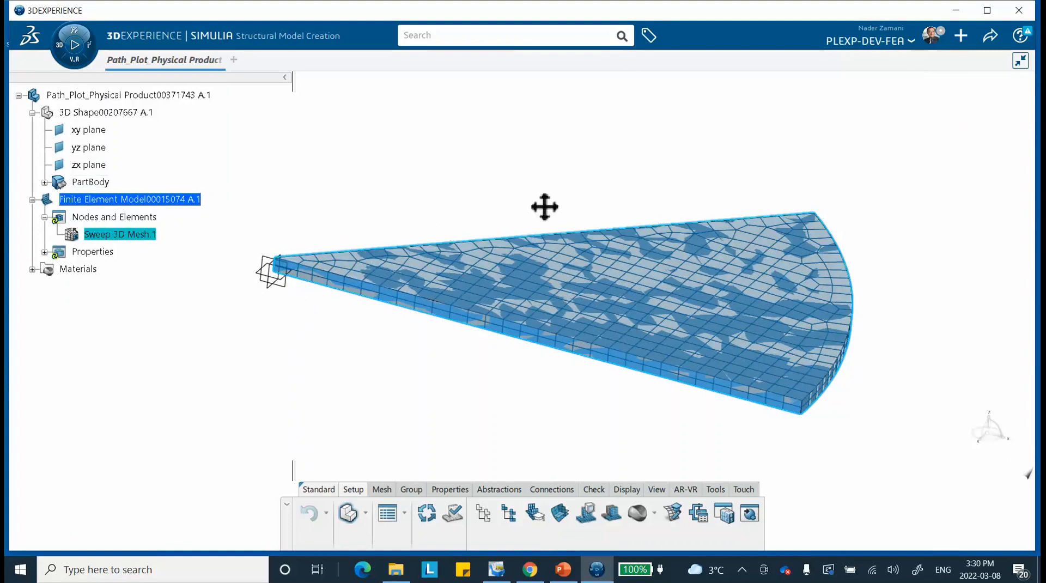
{"action": "middle_click_drag", "start_coordinate": [545, 207], "coordinate": [527, 175]}
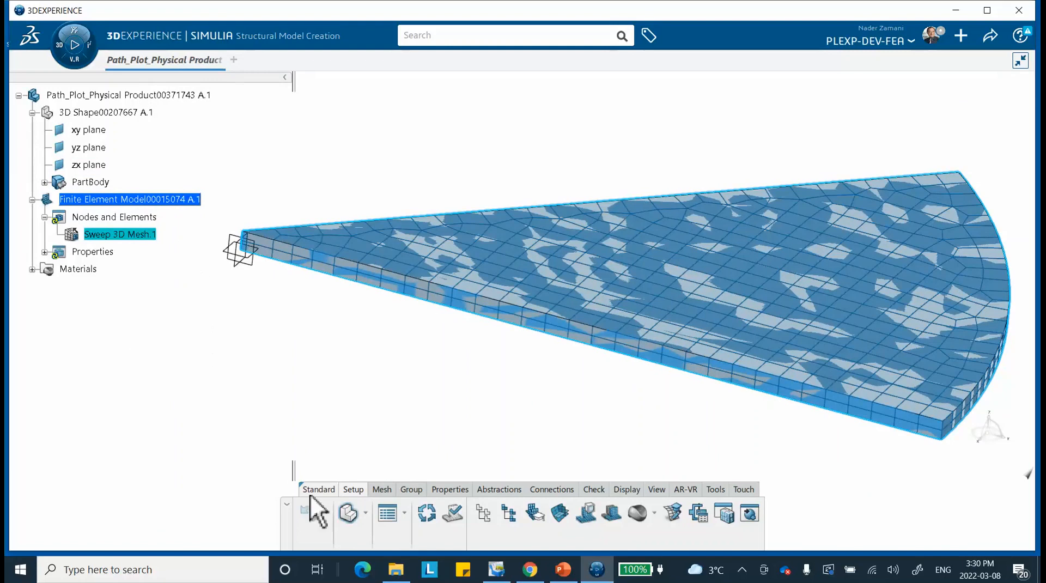
{"action": "left_click", "coordinate": [350, 515]}
{"action": "left_click", "coordinate": [364, 451]}
{"action": "left_click", "coordinate": [314, 399]}
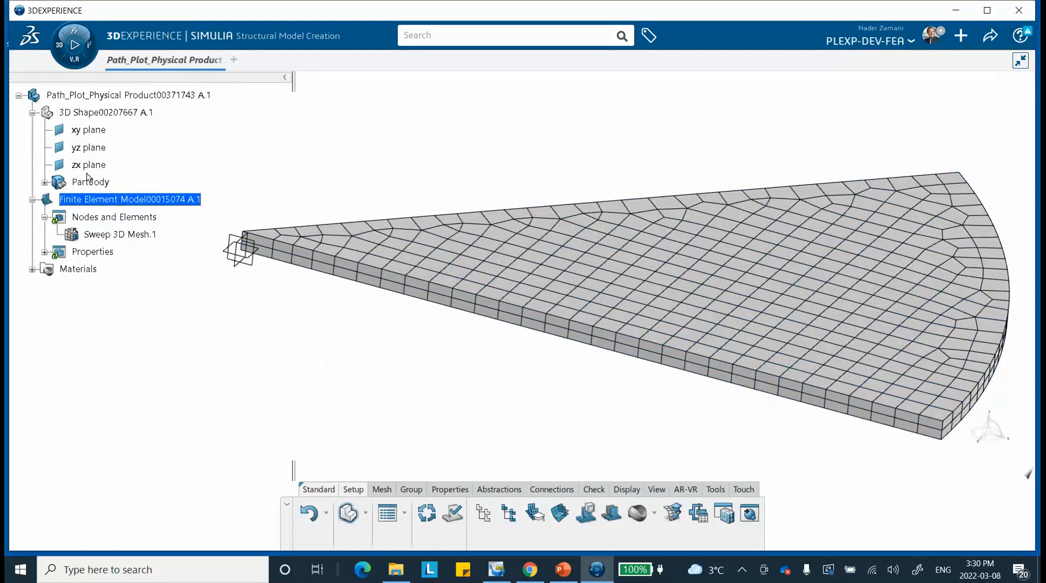
- Expand the PartBody and activate the 3D Shape for editing in Part Design
{"action": "left_click", "coordinate": [45, 183]}
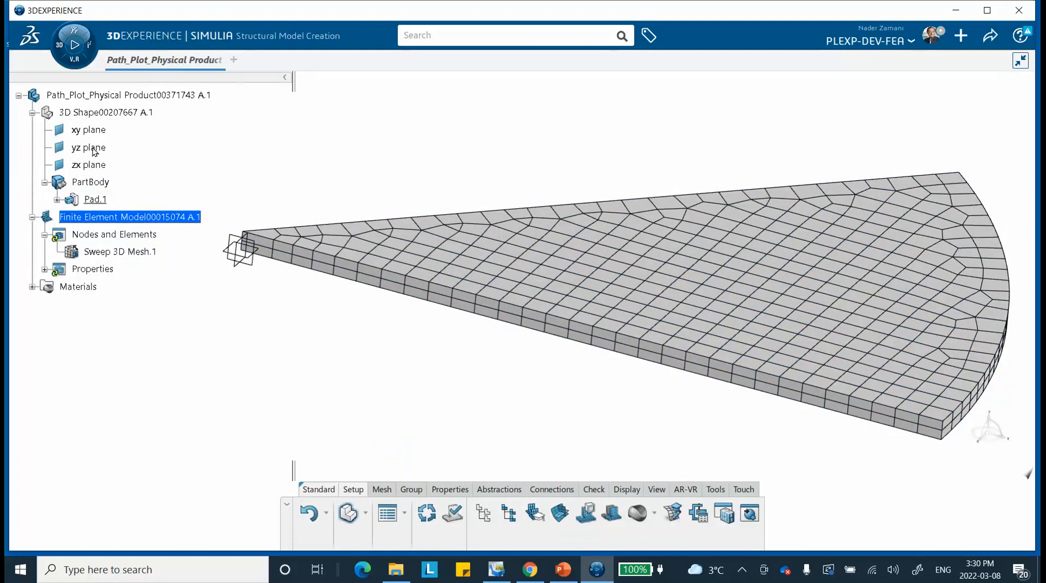
{"action": "double_click", "coordinate": [104, 113]}
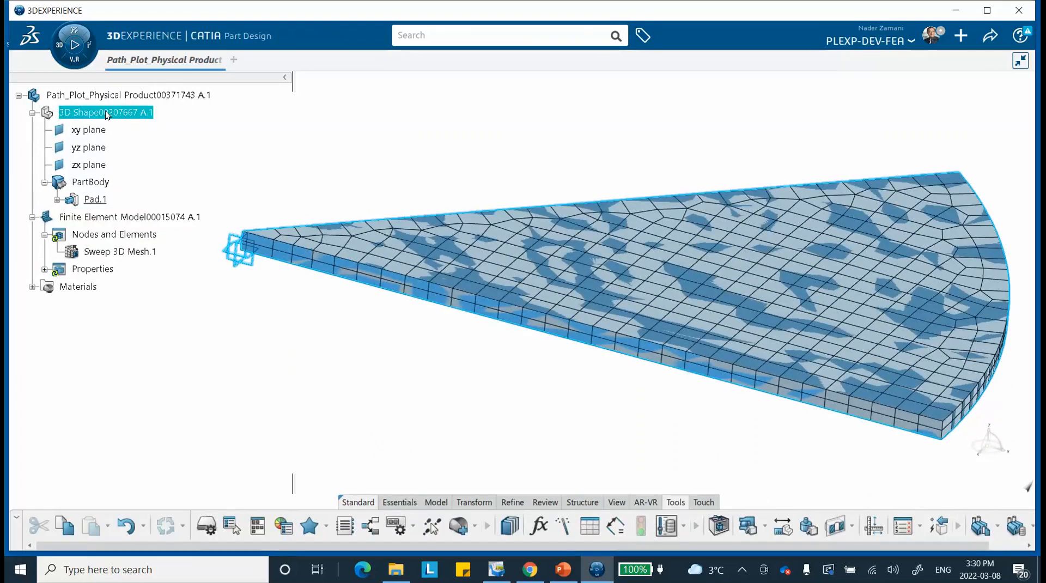
{"action": "left_click", "coordinate": [211, 377]}
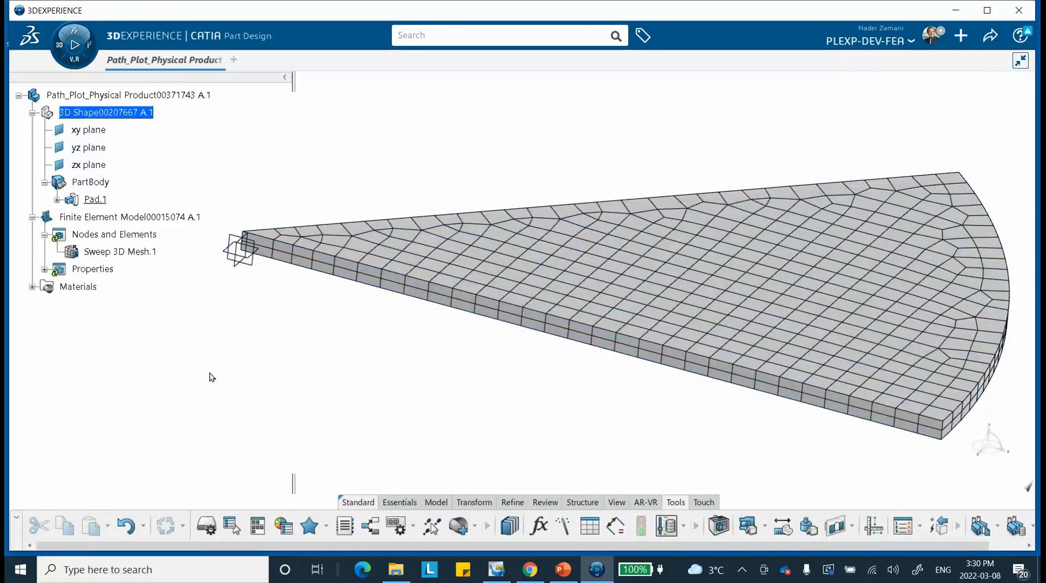
- Create a Standard axis system at the plate's tip with the default computed origin and axes
{"action": "left_click", "coordinate": [436, 502]}
{"action": "left_click", "coordinate": [402, 515]}
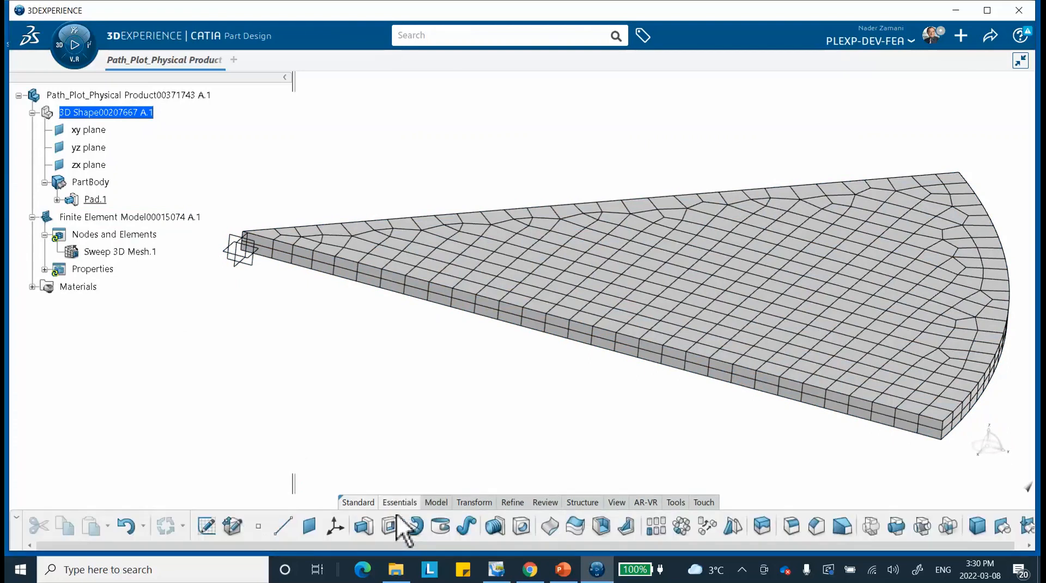
{"action": "left_click", "coordinate": [335, 526]}
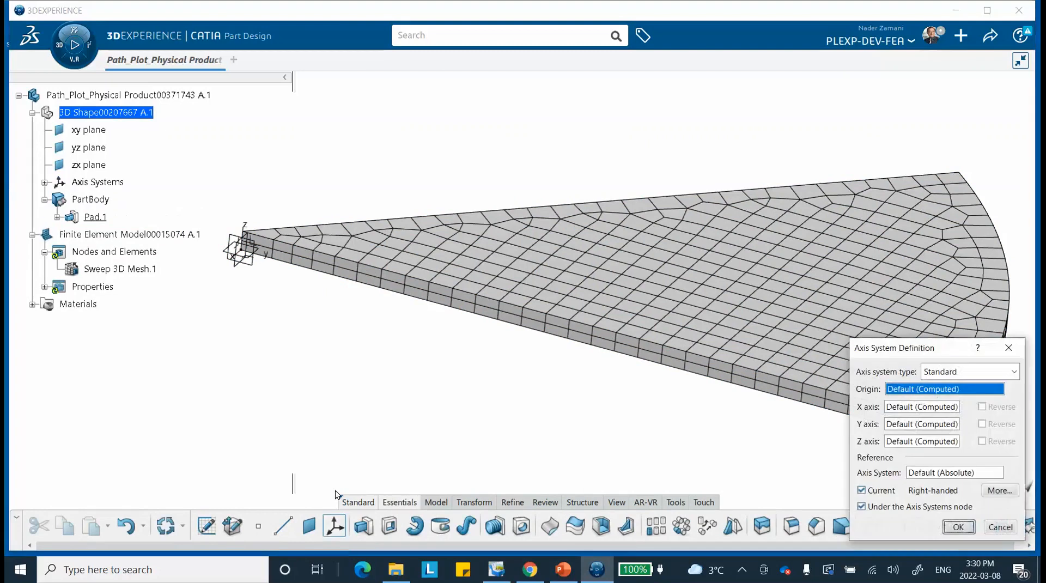
{"action": "middle_click_drag", "start_coordinate": [294, 334], "coordinate": [686, 345]}
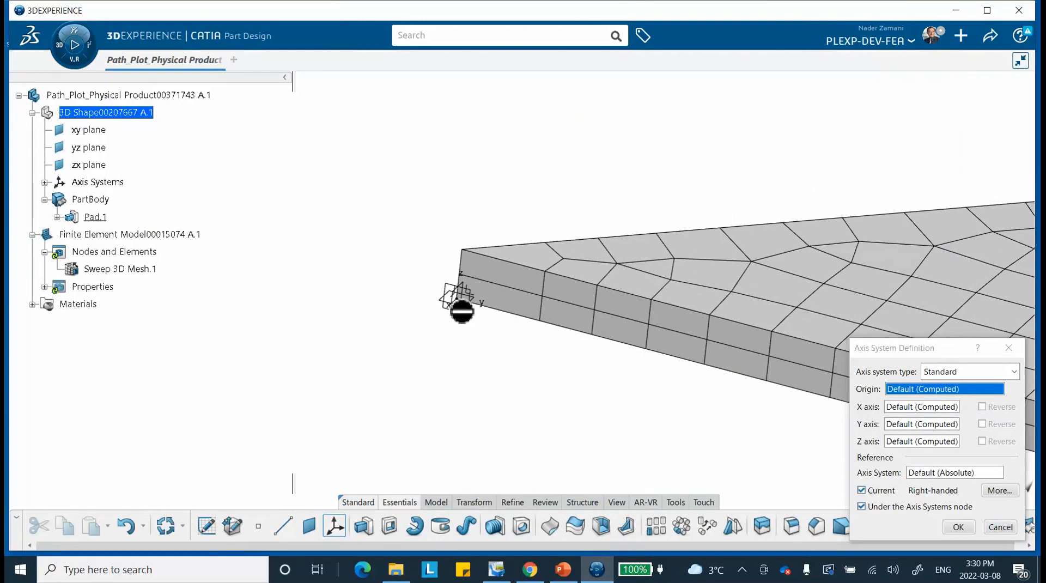
{"action": "middle_click_drag", "start_coordinate": [510, 323], "coordinate": [480, 461]}
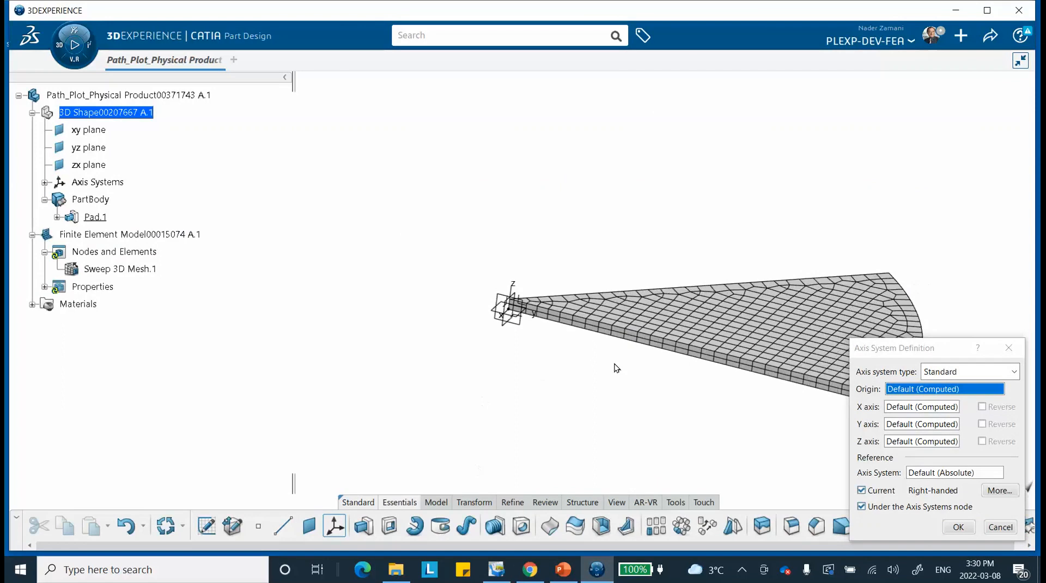
{"action": "middle_click_drag", "start_coordinate": [692, 183], "coordinate": [493, 177]}
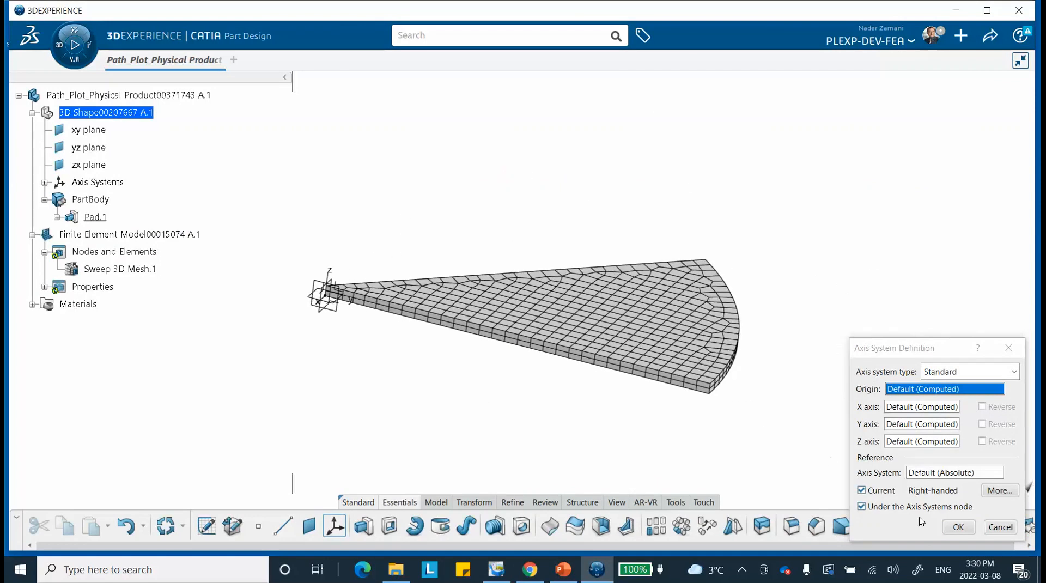
{"action": "left_click", "coordinate": [958, 528]}
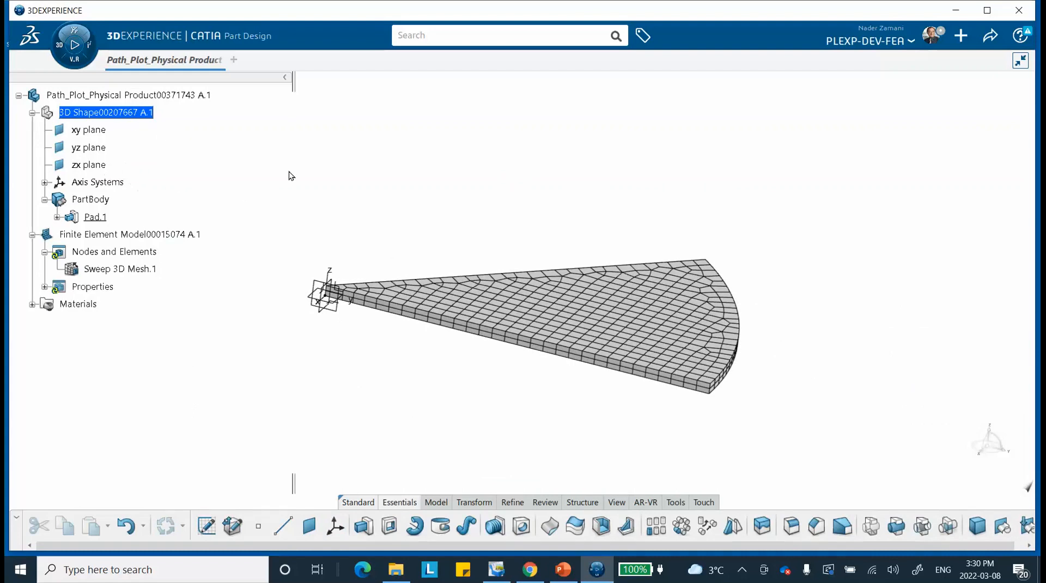
- Create a Structural simulation in Structural Scenario Creation, using Finite Element Model00015074 A.1 as its finite element model
{"action": "left_click", "coordinate": [62, 48]}
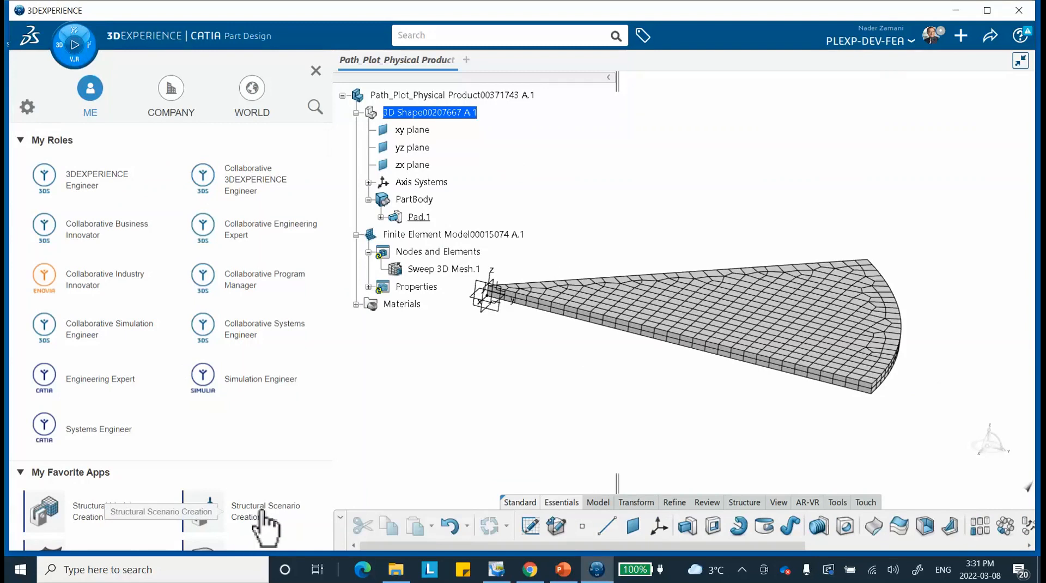
{"action": "left_click", "coordinate": [256, 524]}
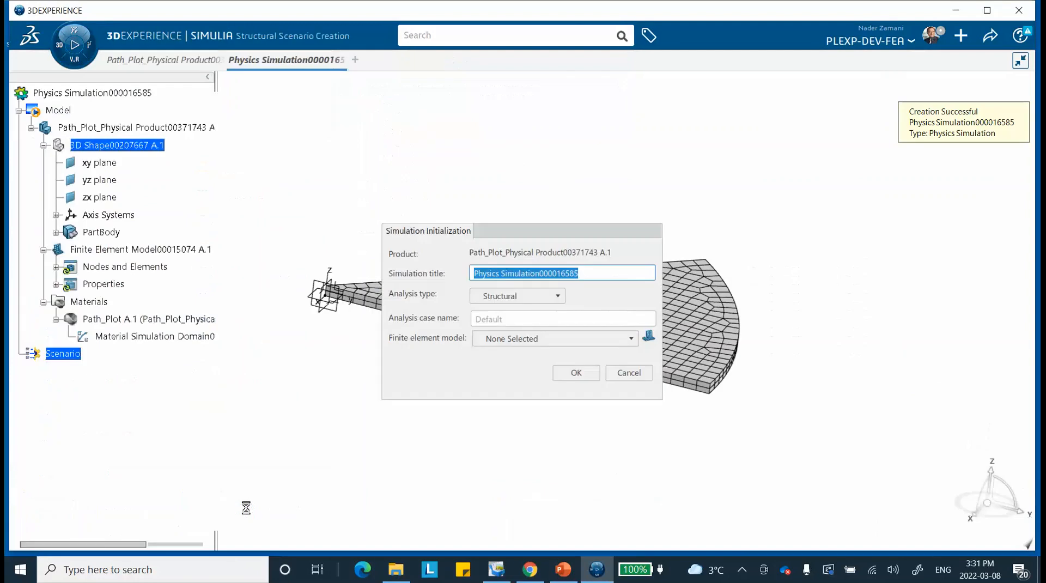
{"action": "left_click", "coordinate": [511, 337]}
{"action": "left_click", "coordinate": [512, 366]}
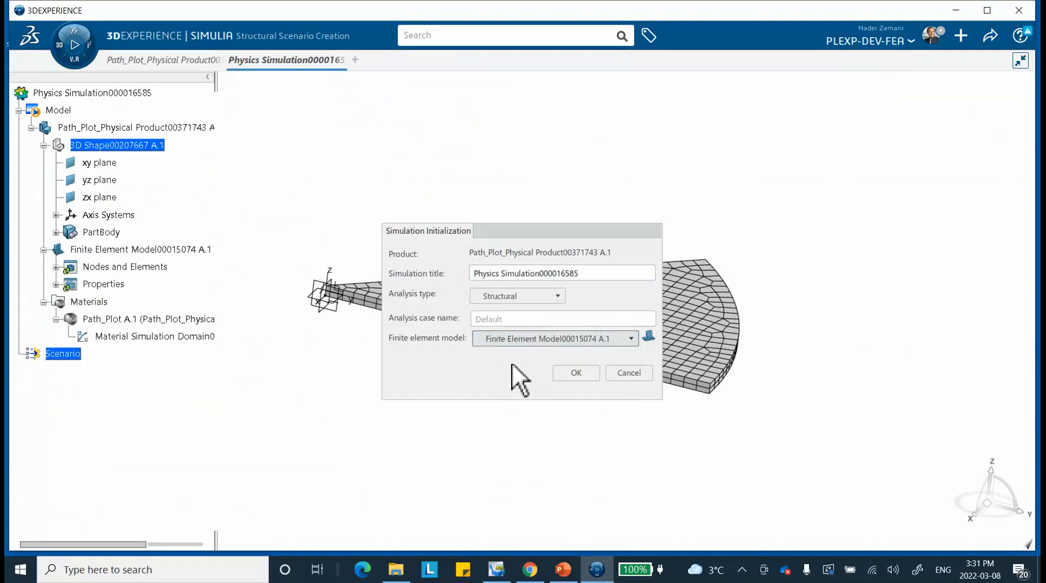
{"action": "left_click", "coordinate": [578, 373]}
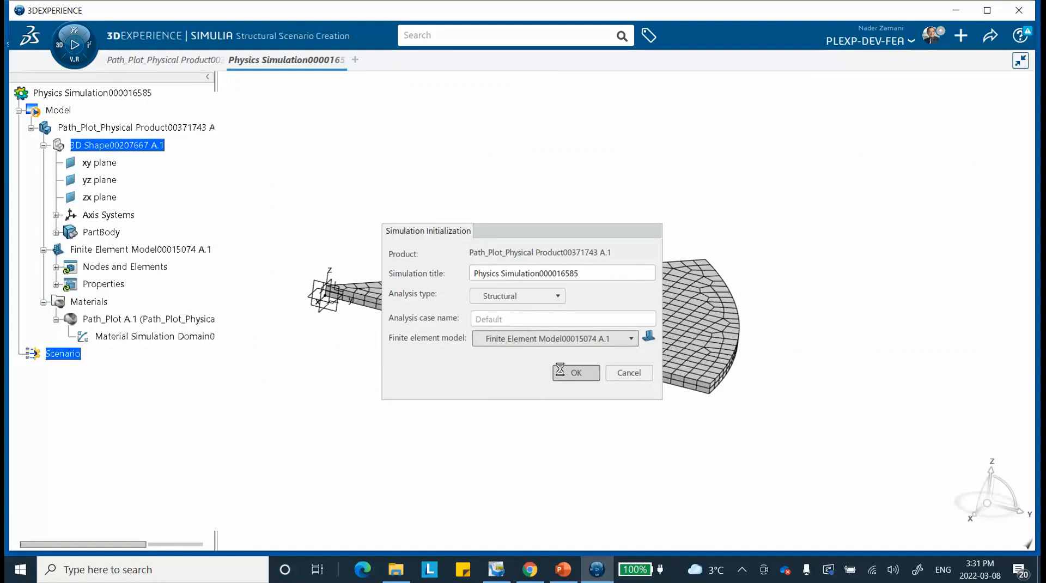
- Add a Static Step with geometric nonlinearity excluded and the default incrementation settings
{"action": "middle_click_drag", "start_coordinate": [786, 218], "coordinate": [777, 182]}
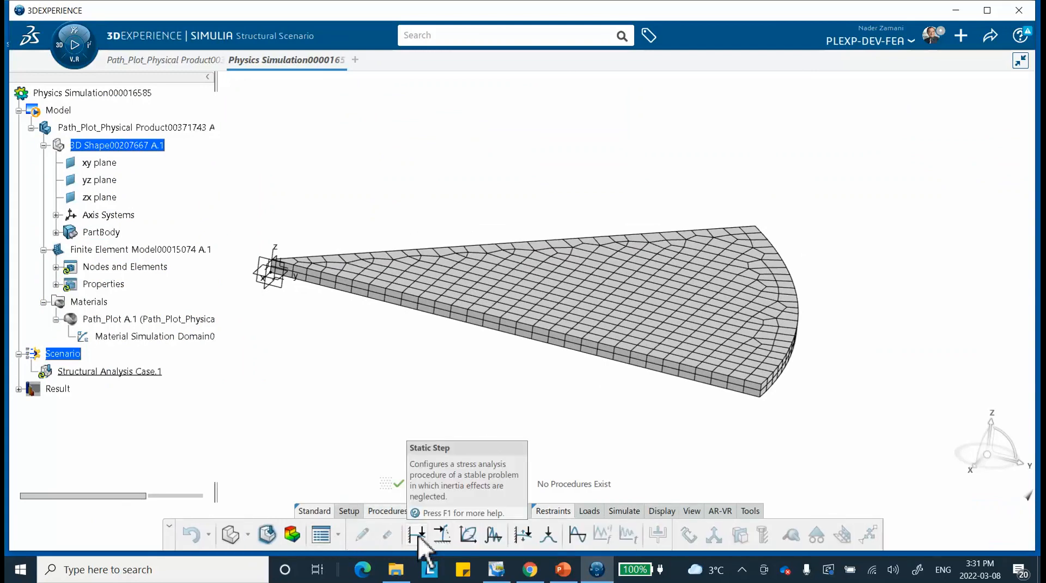
{"action": "left_click", "coordinate": [418, 536]}
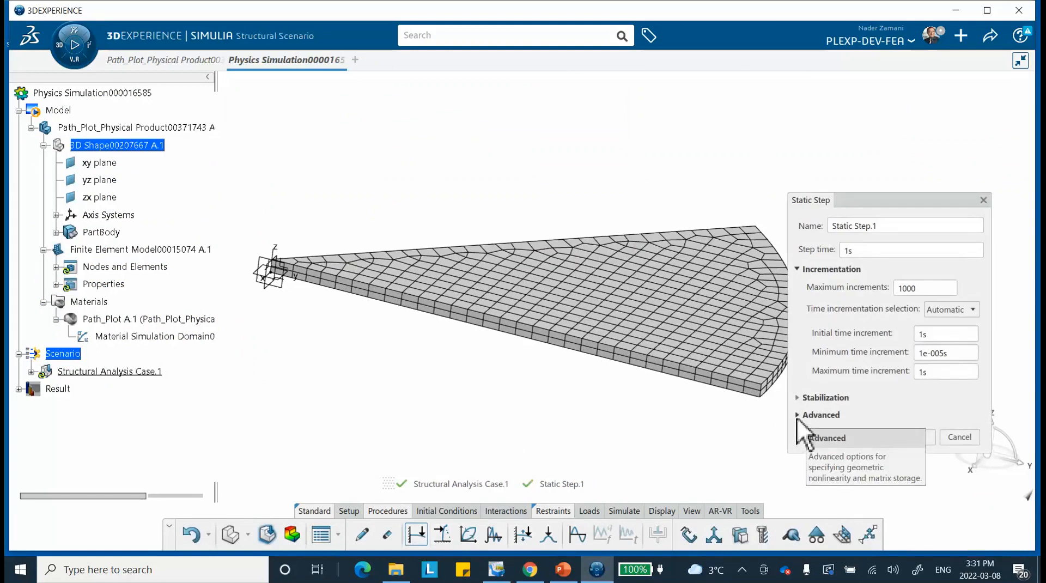
{"action": "left_click", "coordinate": [798, 418]}
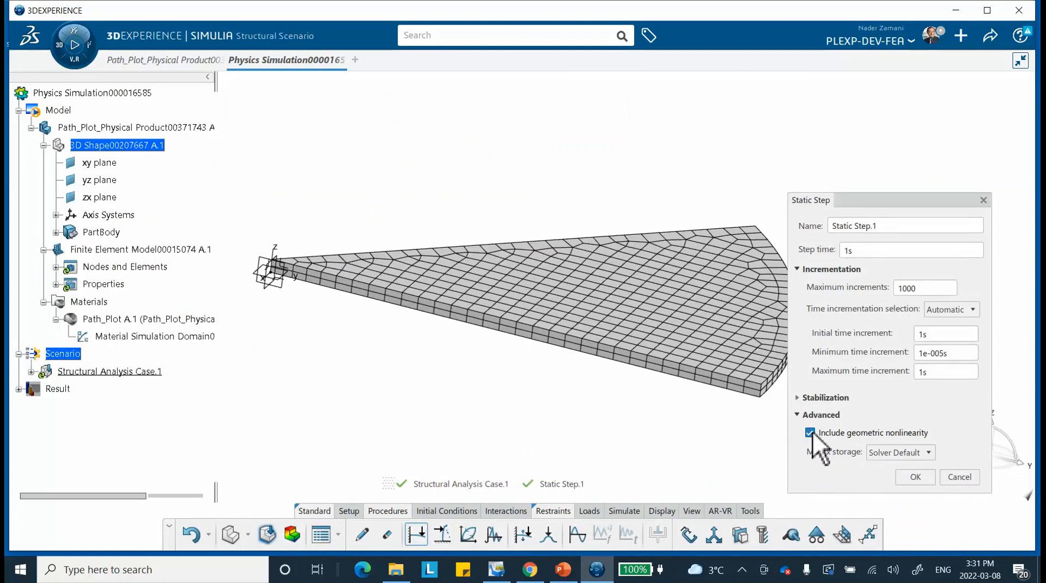
{"action": "left_click", "coordinate": [811, 433]}
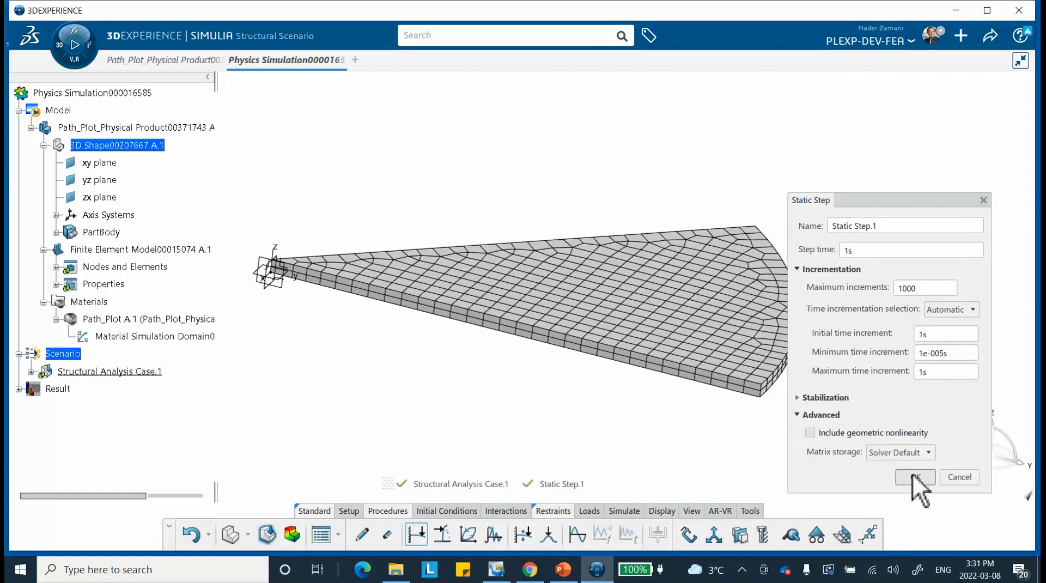
{"action": "left_click", "coordinate": [914, 477]}
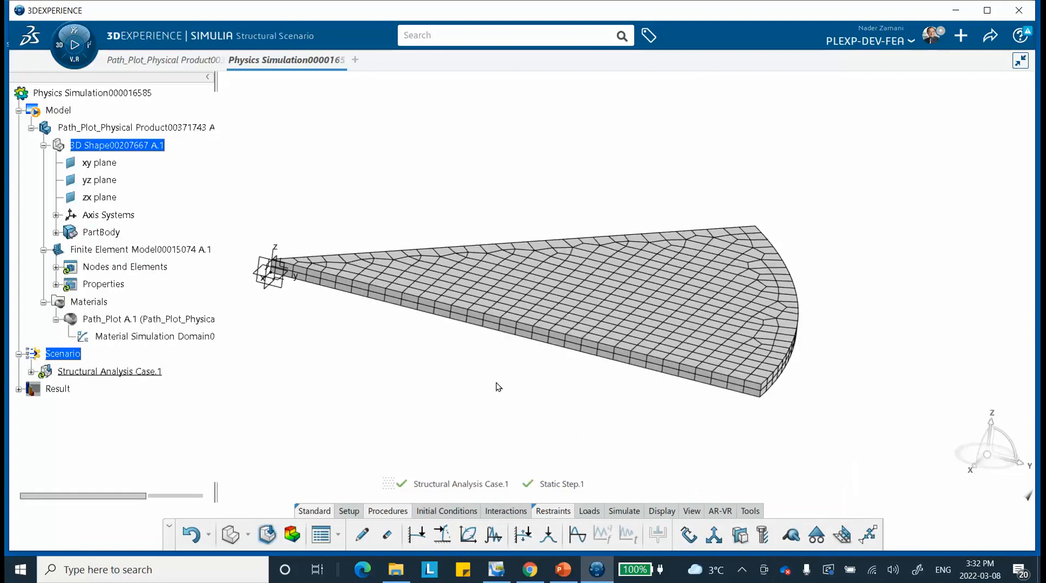
- Apply a Planar Symmetry restraint to the straight side face of the sector plate lying along the Y axis
{"action": "left_click", "coordinate": [739, 535]}
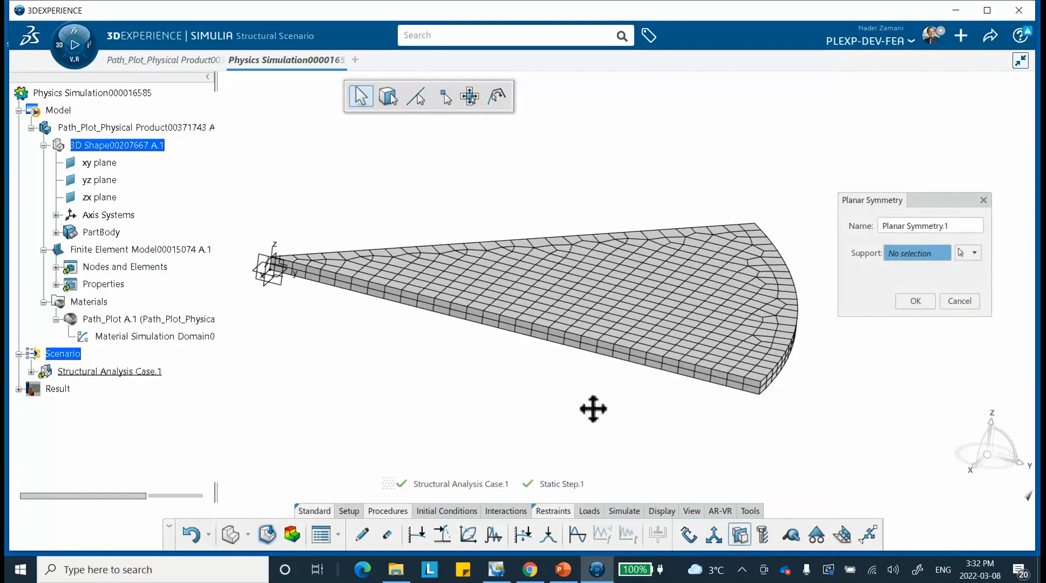
{"action": "middle_click_drag", "start_coordinate": [592, 410], "coordinate": [587, 369]}
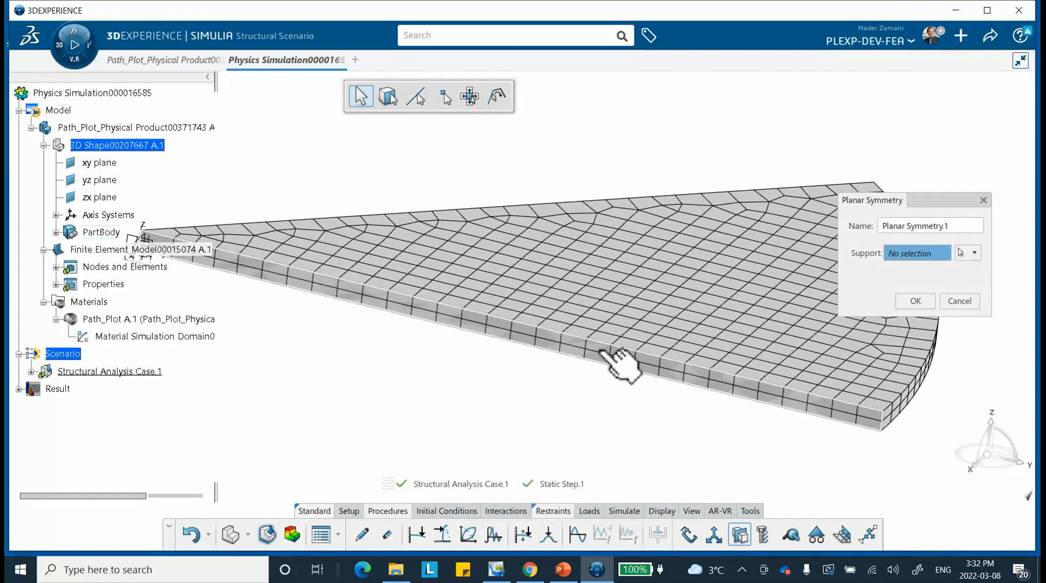
{"action": "left_click", "coordinate": [601, 354]}
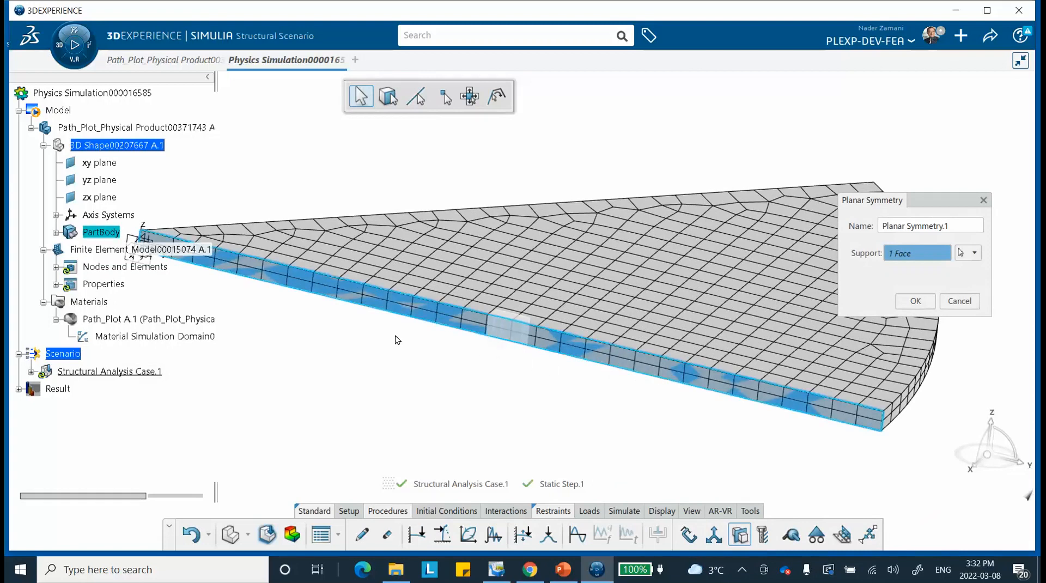
{"action": "middle_click_drag", "start_coordinate": [395, 338], "coordinate": [737, 205]}
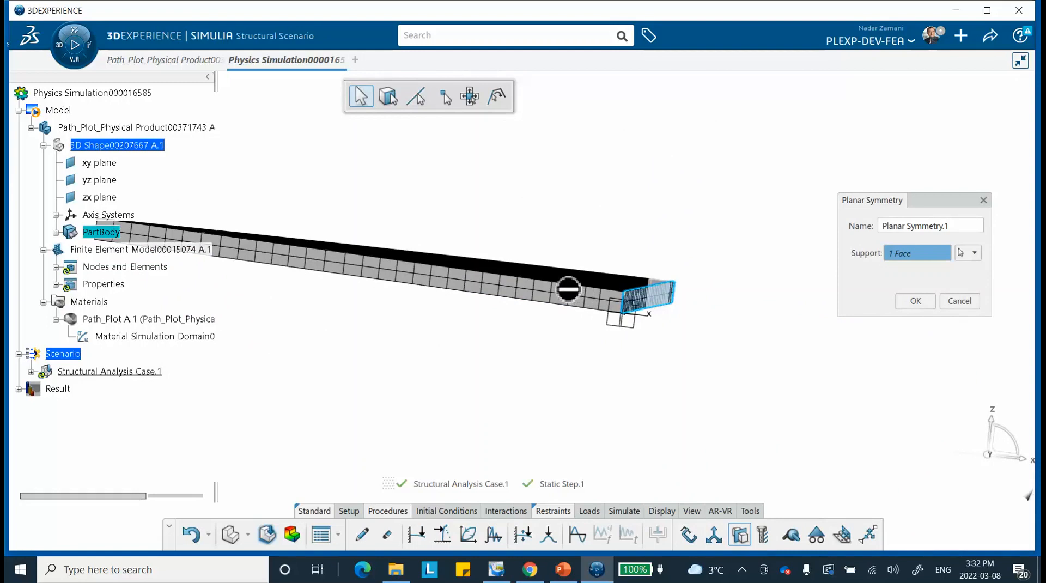
{"action": "left_click", "coordinate": [964, 254]}
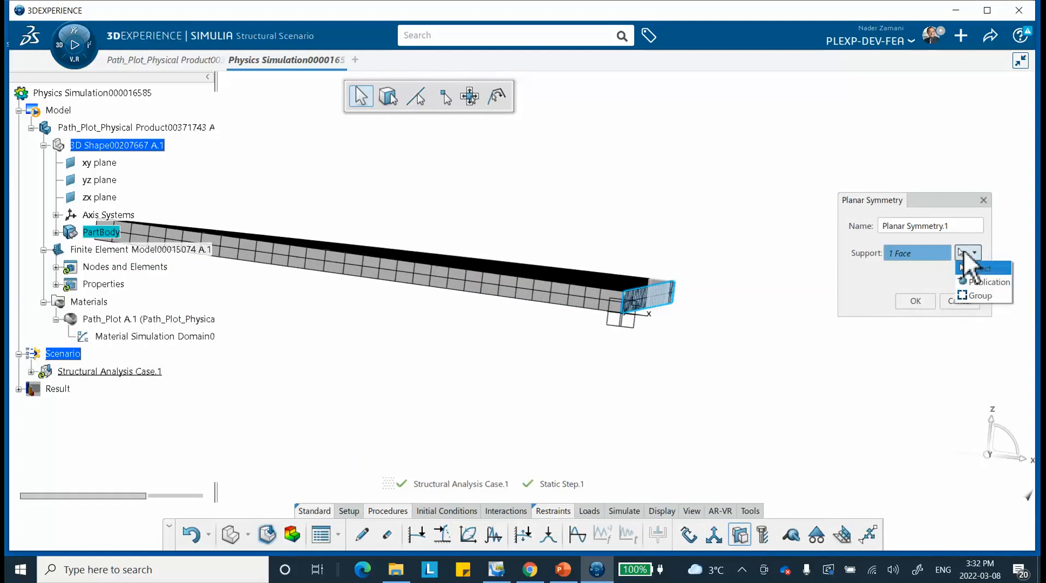
{"action": "left_click", "coordinate": [969, 267]}
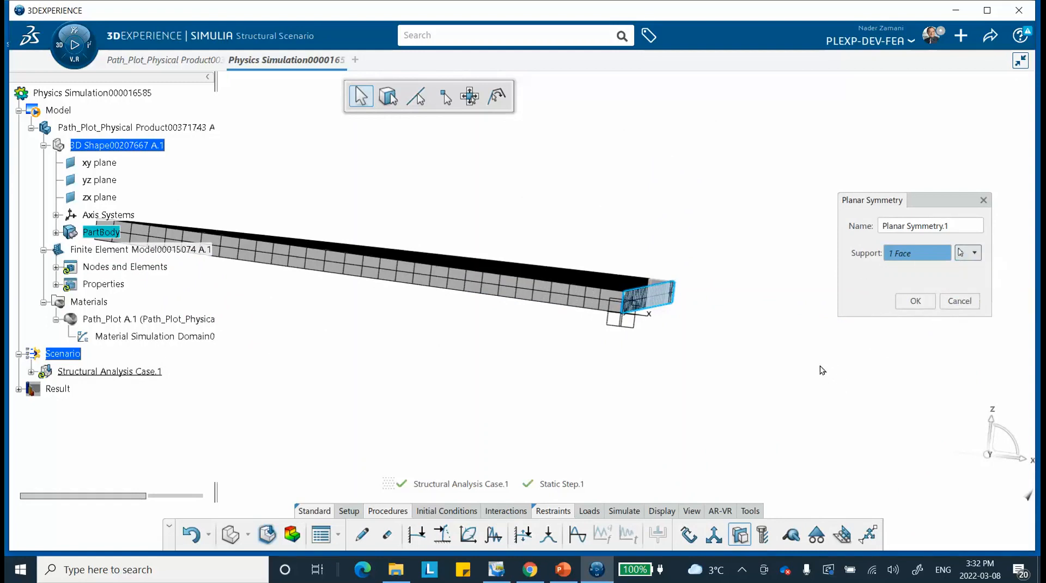
{"action": "left_click", "coordinate": [915, 301]}
- Apply a second Planar Symmetry restraint to the other straight side face of the sector plate
{"action": "middle_click_drag", "start_coordinate": [451, 225], "coordinate": [583, 226]}
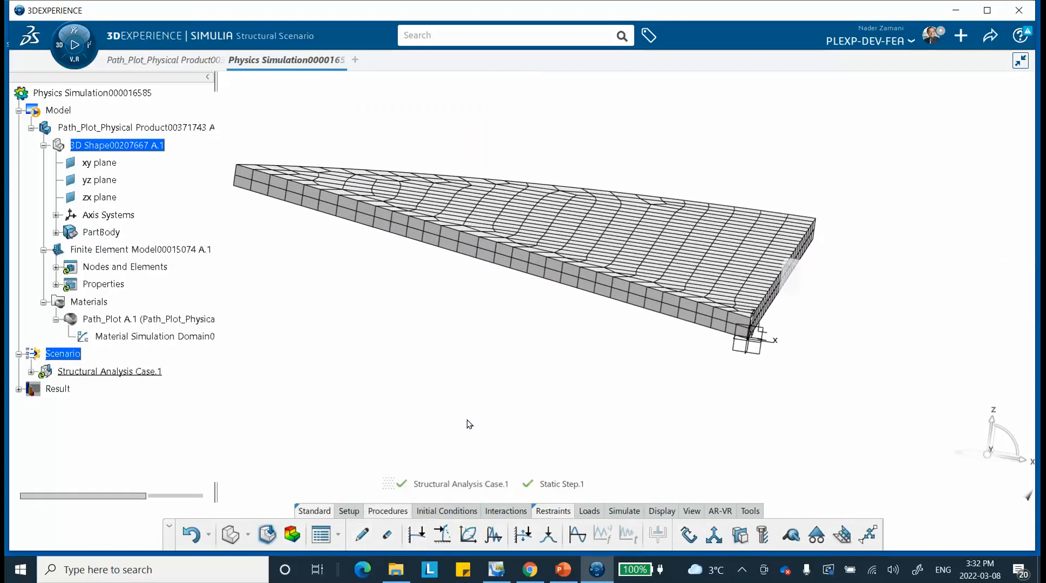
{"action": "left_click", "coordinate": [740, 535]}
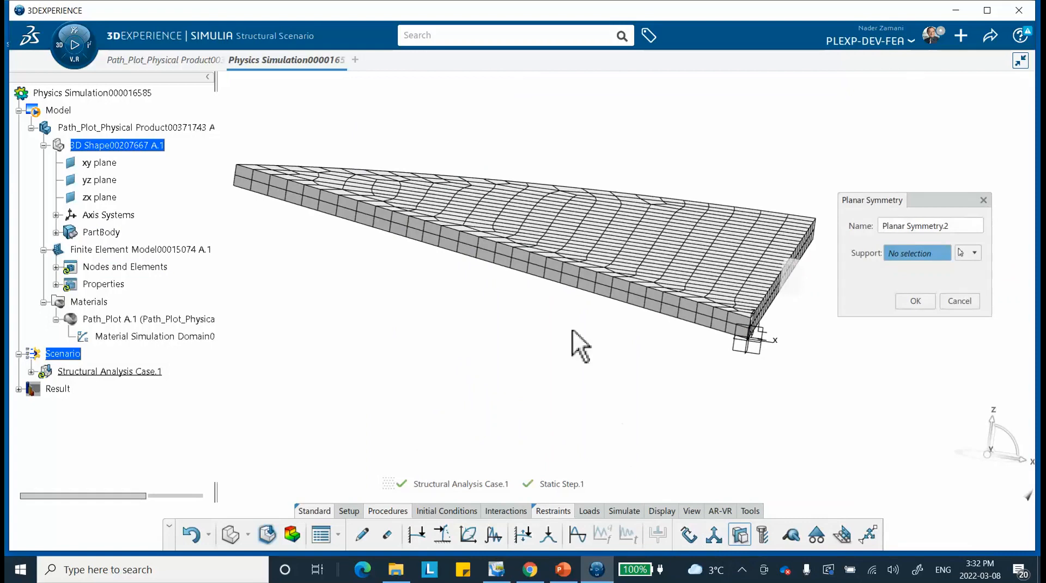
{"action": "left_click", "coordinate": [566, 270]}
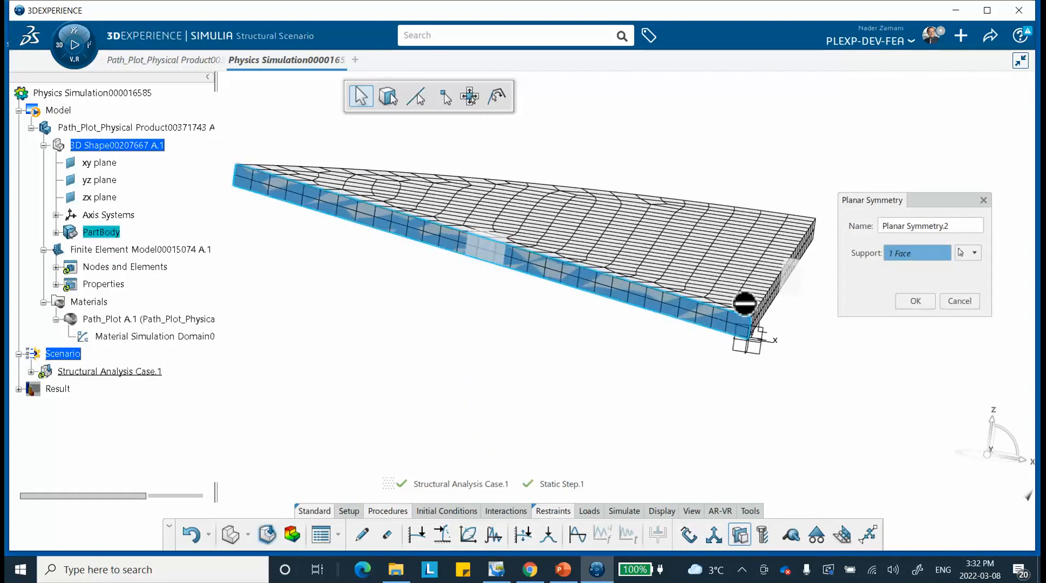
{"action": "left_click", "coordinate": [915, 300]}
- Apply a third Planar Symmetry restraint to the bottom face of the sector plate
{"action": "middle_click_drag", "start_coordinate": [665, 373], "coordinate": [555, 306]}
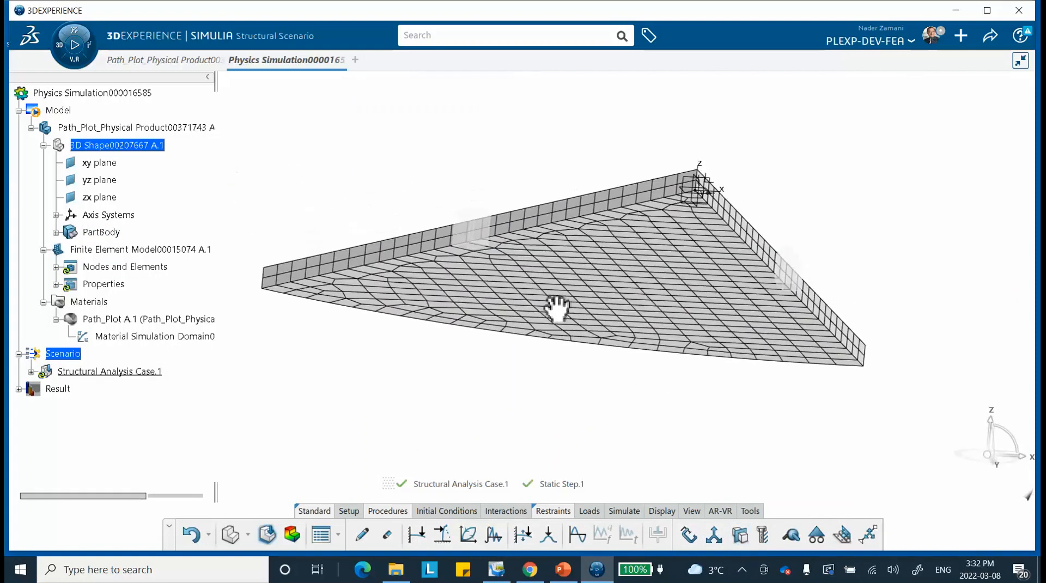
{"action": "left_click", "coordinate": [740, 534]}
{"action": "left_click", "coordinate": [664, 315]}
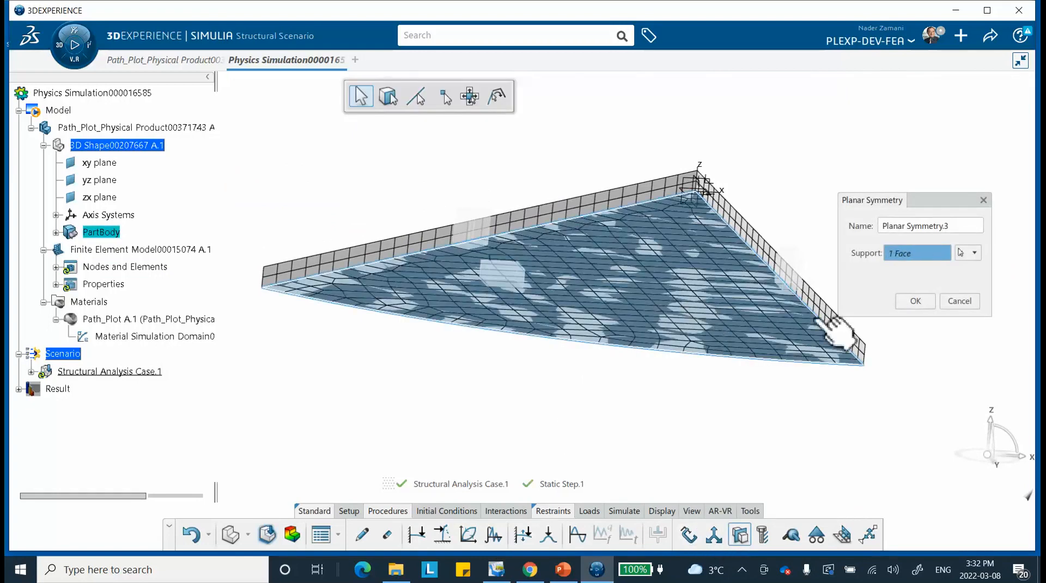
{"action": "left_click", "coordinate": [912, 301]}
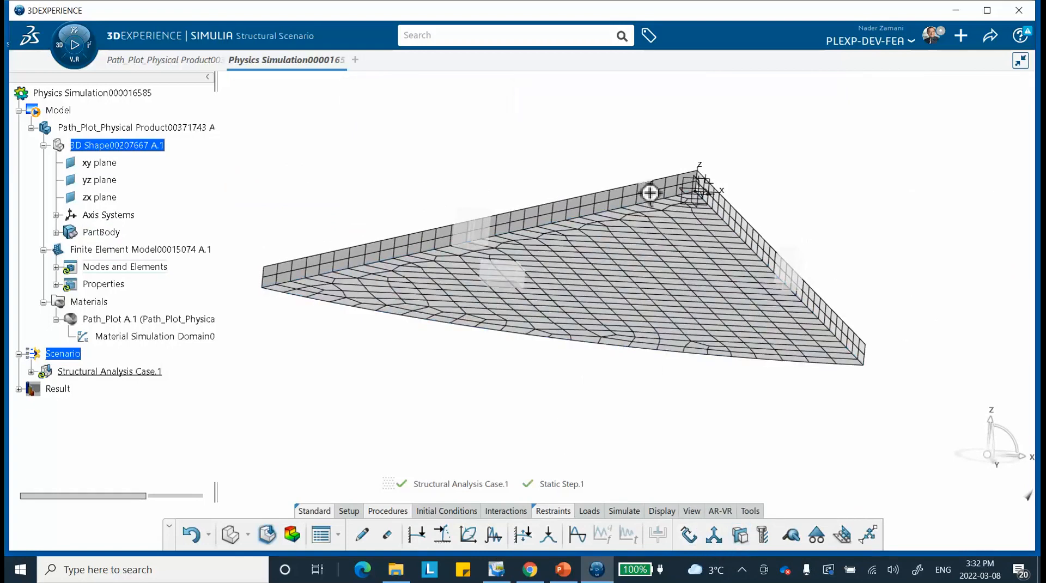
- Start a Centrifugal Force load with the PartBody as its support
{"action": "middle_click_drag", "start_coordinate": [649, 193], "coordinate": [559, 310]}
{"action": "middle_click_drag", "start_coordinate": [327, 240], "coordinate": [498, 432]}
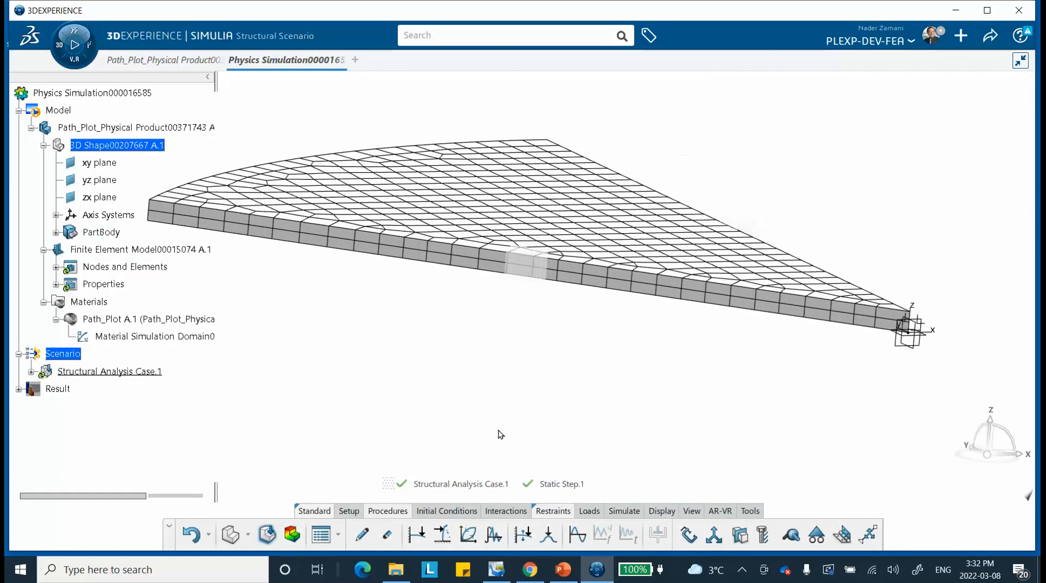
{"action": "left_click", "coordinate": [584, 515]}
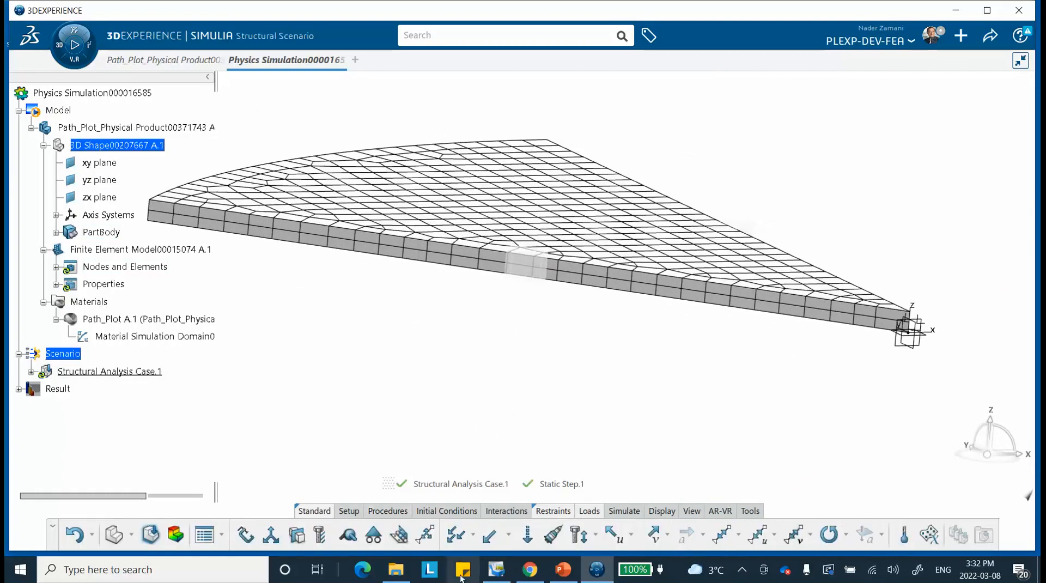
{"action": "left_click", "coordinate": [829, 534]}
{"action": "middle_click_drag", "start_coordinate": [753, 209], "coordinate": [543, 196]}
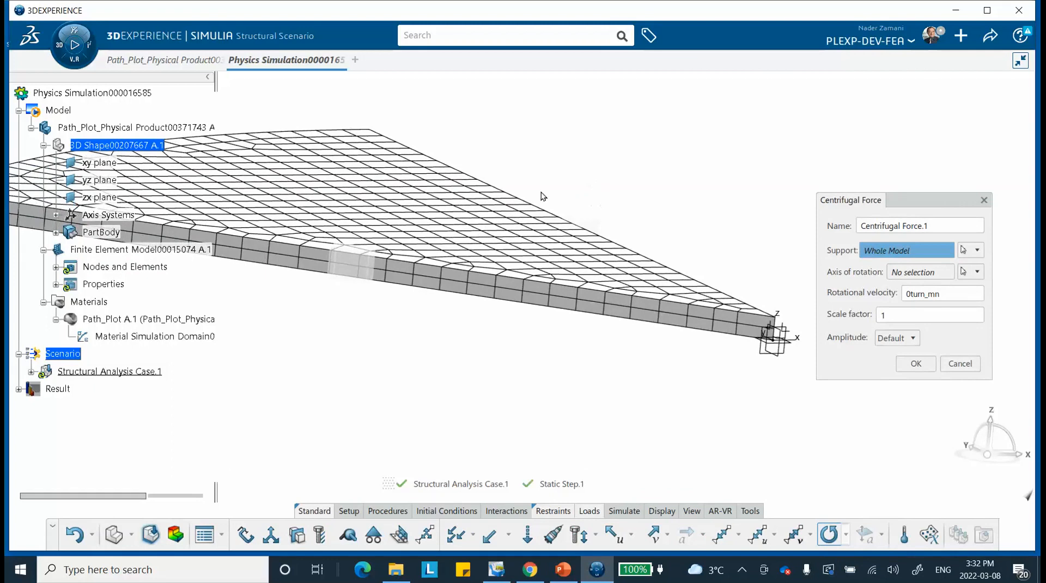
{"action": "left_click", "coordinate": [455, 230]}
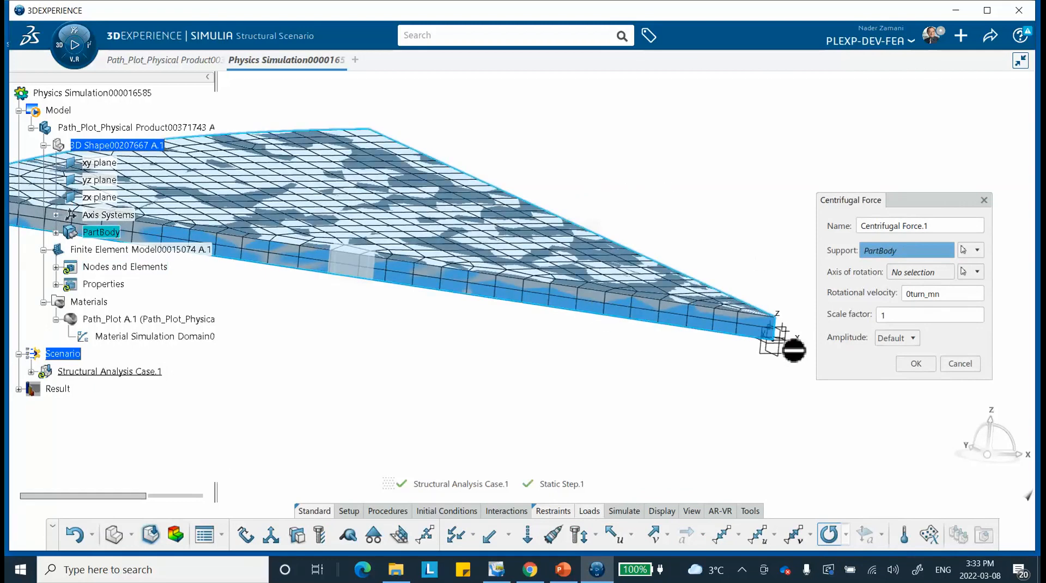
- Set the centrifugal force's axis of rotation to the Z axis at the plate's tip and its rotational velocity to 1000rad_s
{"action": "left_click", "coordinate": [910, 273]}
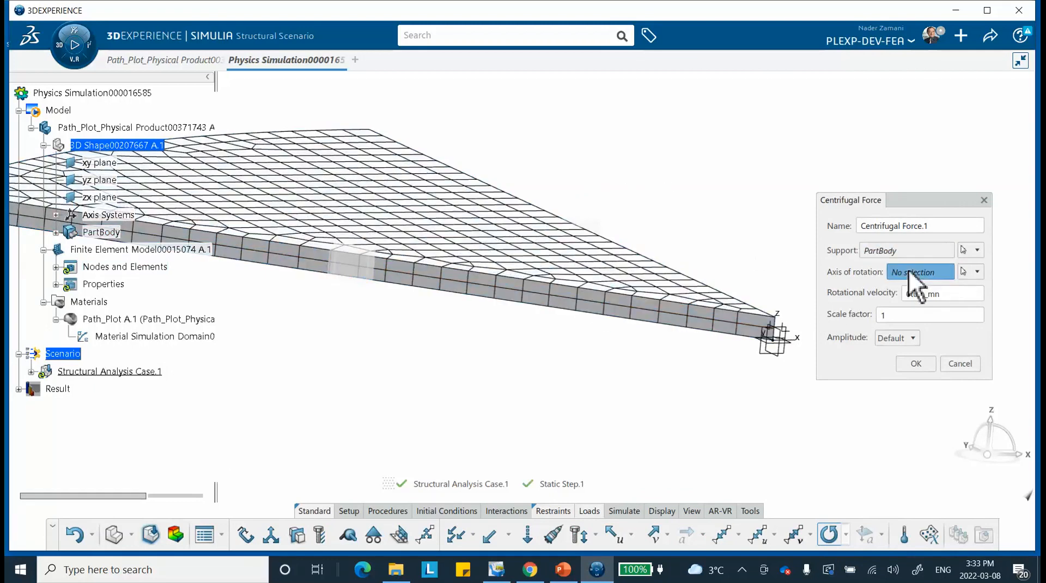
{"action": "left_click", "coordinate": [778, 318]}
{"action": "middle_click_drag", "start_coordinate": [748, 243], "coordinate": [701, 310]}
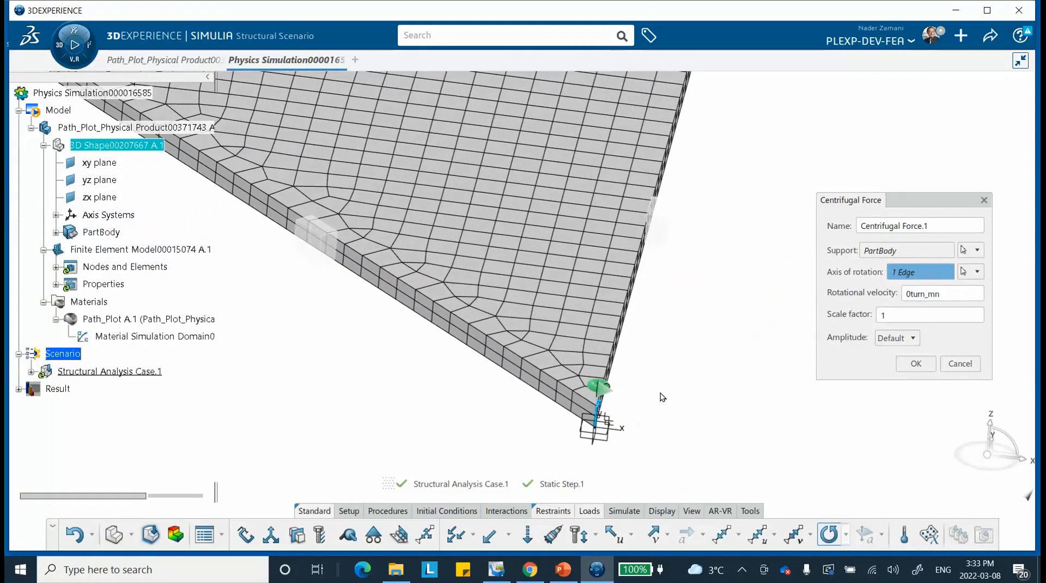
{"action": "middle_click_drag", "start_coordinate": [662, 398], "coordinate": [425, 330]}
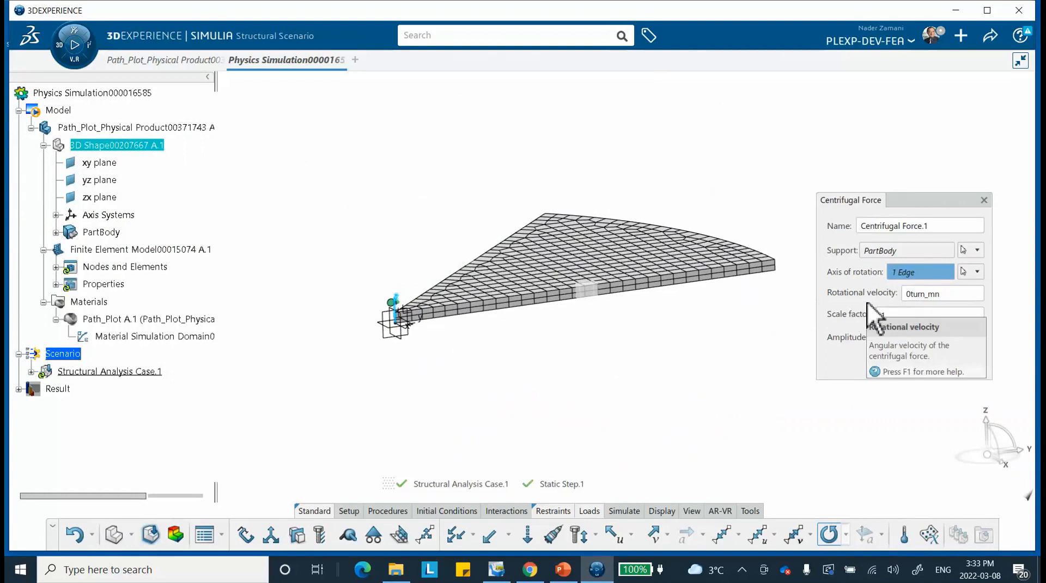
{"action": "left_click", "coordinate": [943, 297]}
{"action": "type", "text": "1000rad_s"}
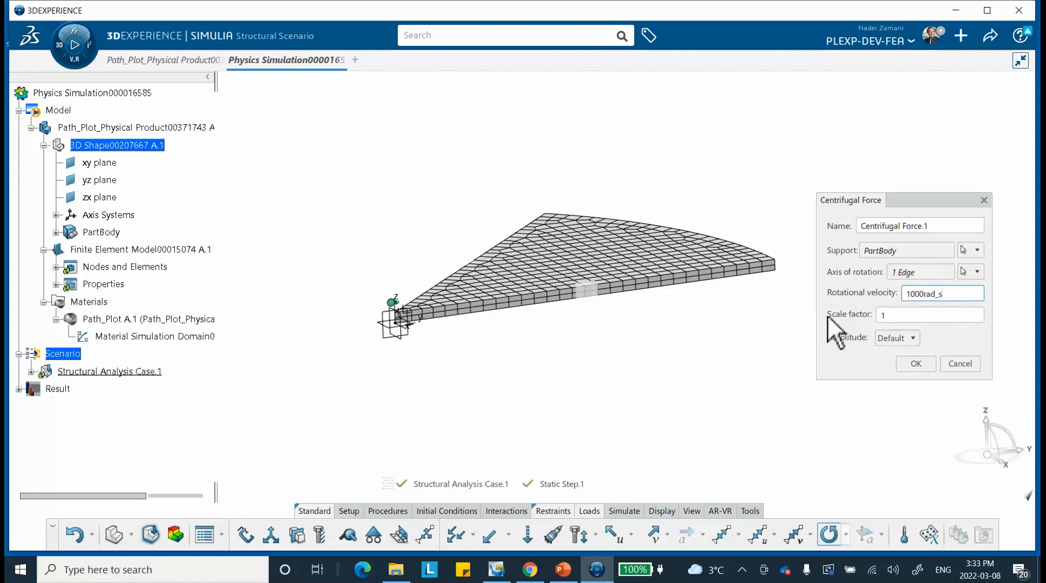
- Accept the centrifugal force load with a scale factor of 1 and Default amplitude
{"action": "left_click", "coordinate": [908, 315]}
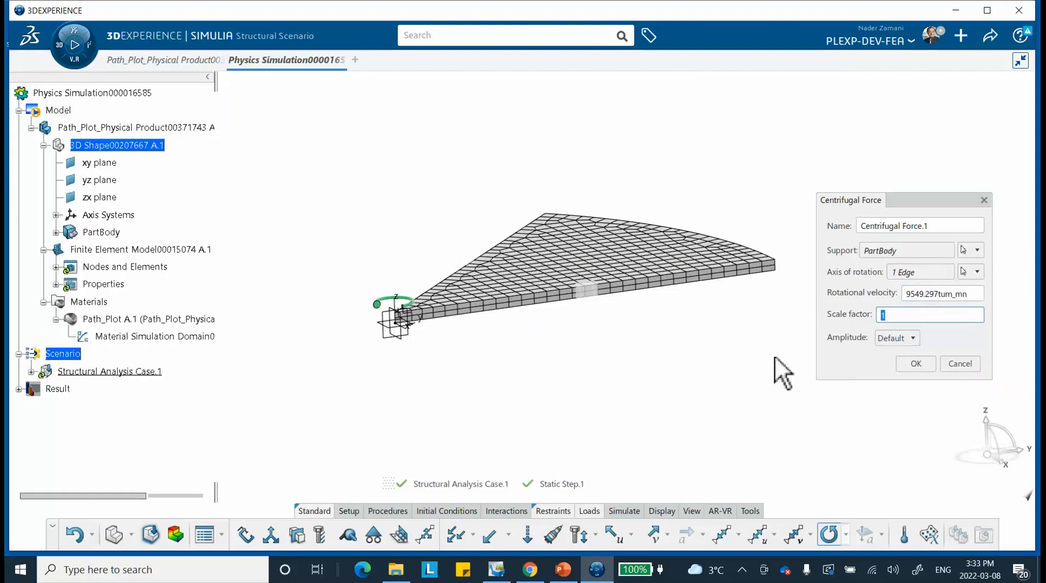
{"action": "left_click", "coordinate": [913, 361]}
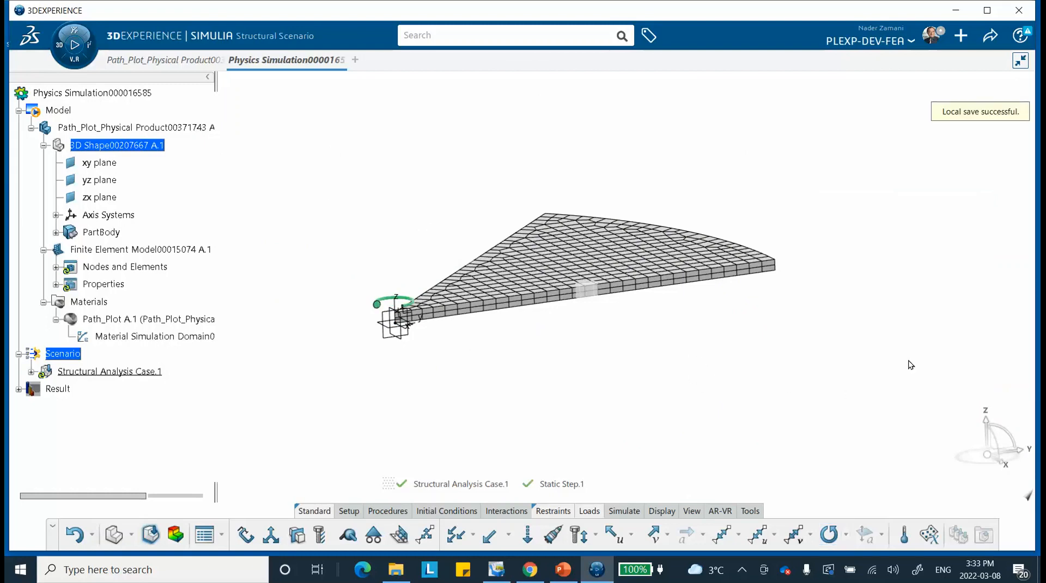
- Run the model and scenario checks on the structural analysis case and dismiss the check status
{"action": "middle_click_drag", "start_coordinate": [431, 369], "coordinate": [591, 294]}
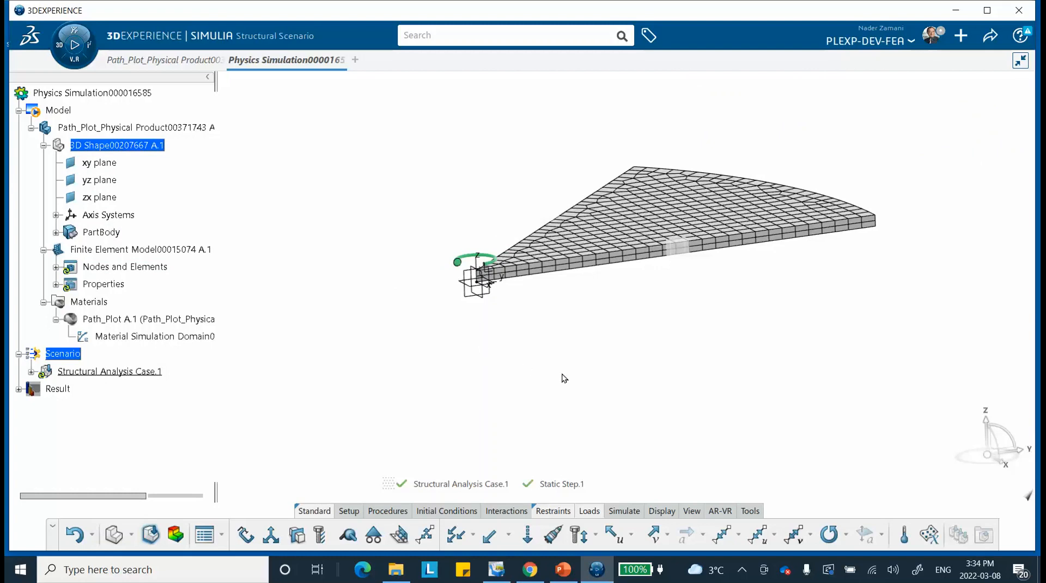
{"action": "middle_click_drag", "start_coordinate": [679, 322], "coordinate": [591, 360]}
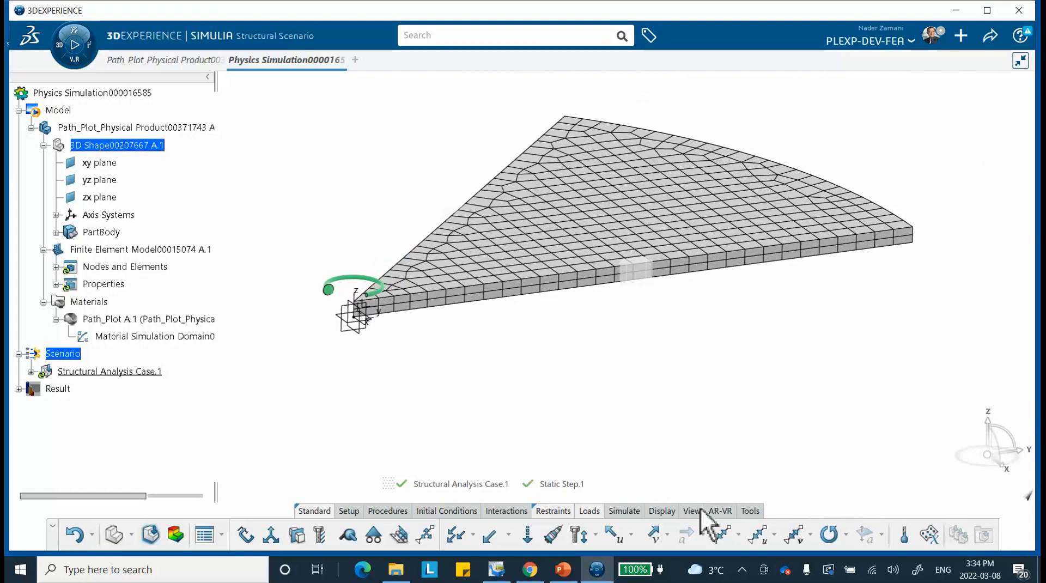
{"action": "left_click", "coordinate": [618, 511]}
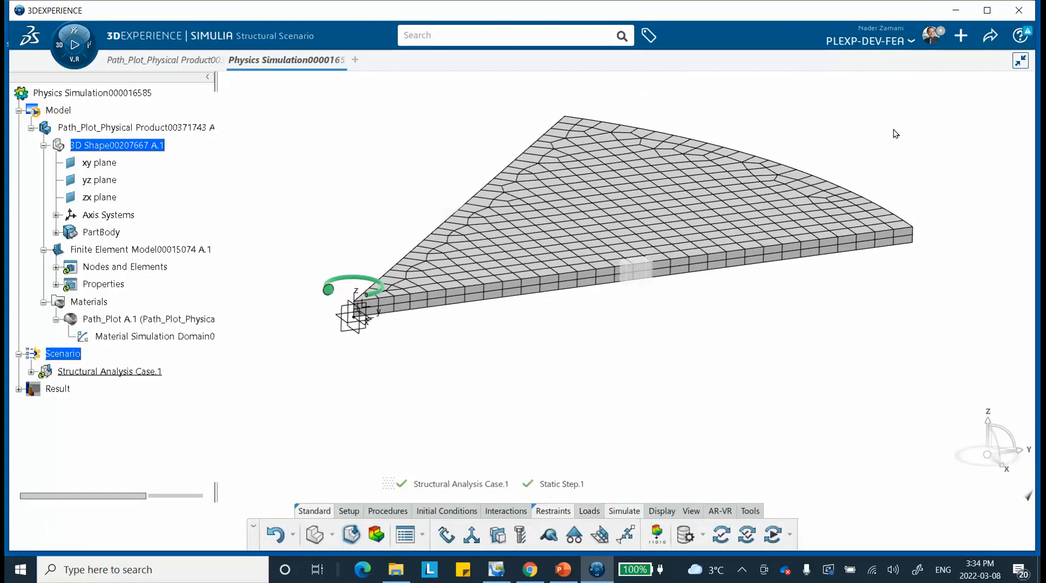
{"action": "left_click", "coordinate": [720, 535]}
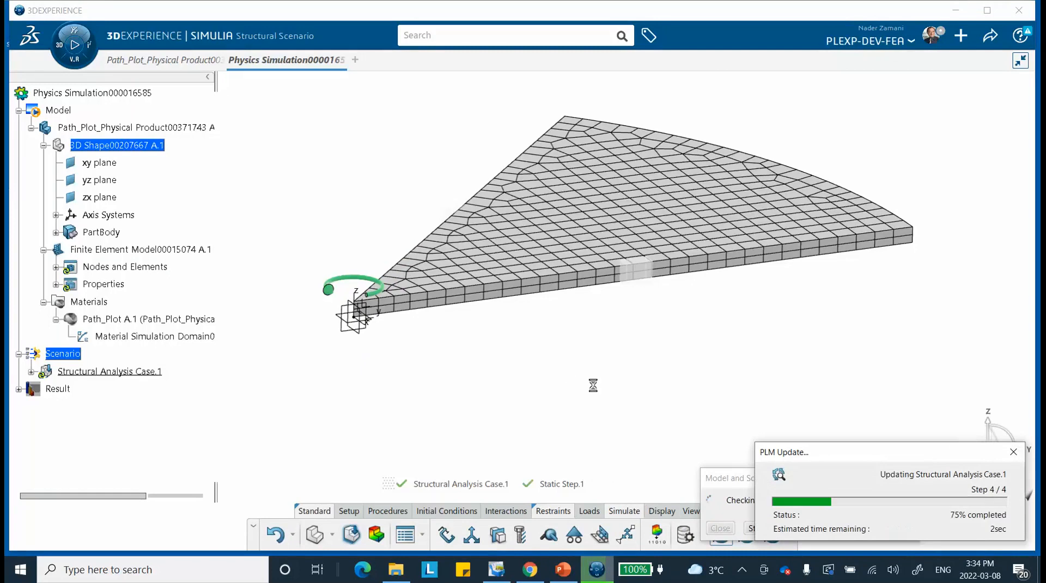
{"action": "left_click", "coordinate": [720, 528]}
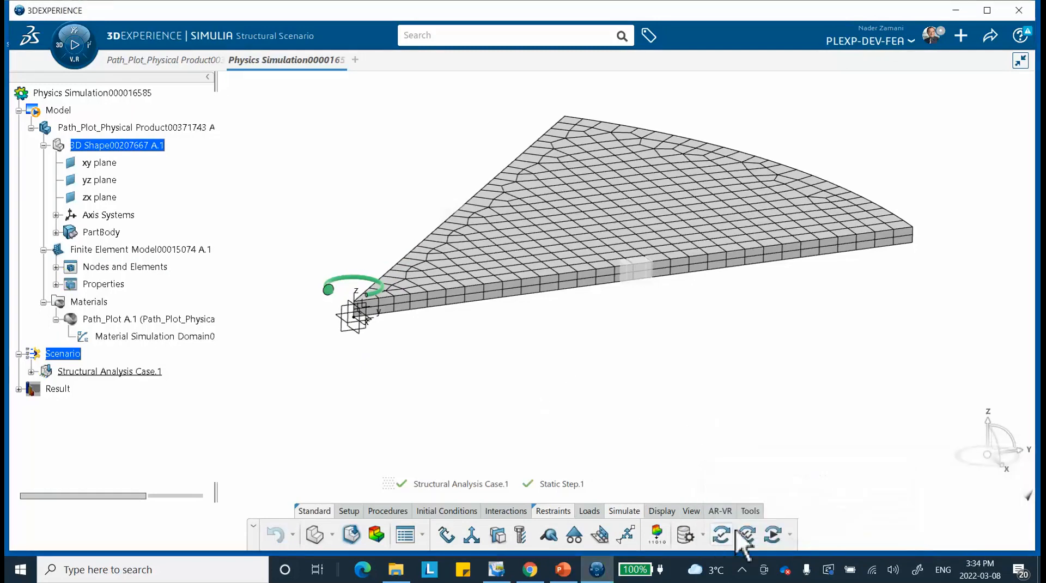
- Run the simulation checks in Local interactive mode with 4 cores and dismiss their status
{"action": "left_click", "coordinate": [747, 531]}
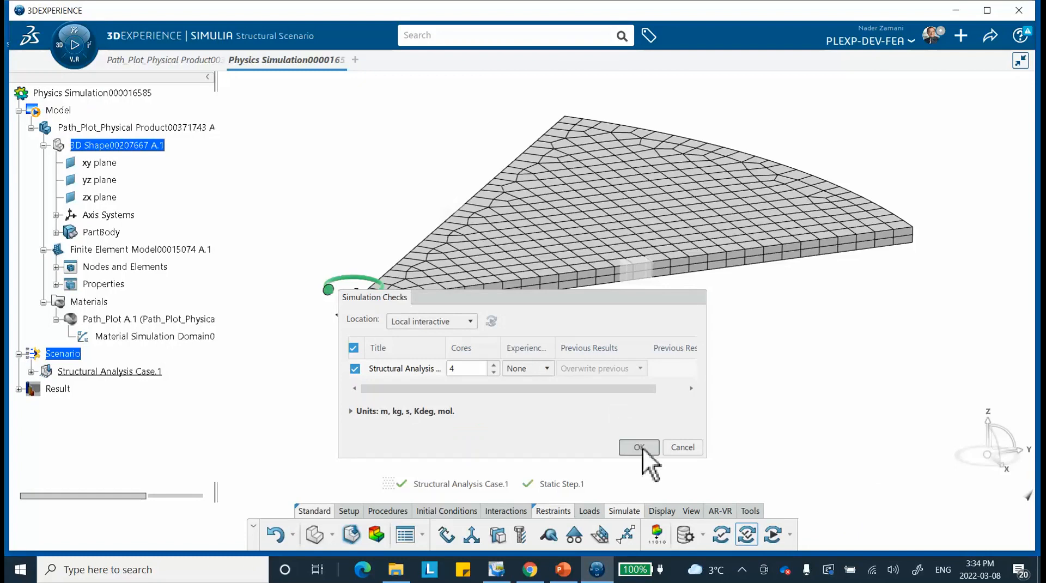
{"action": "left_click", "coordinate": [639, 446]}
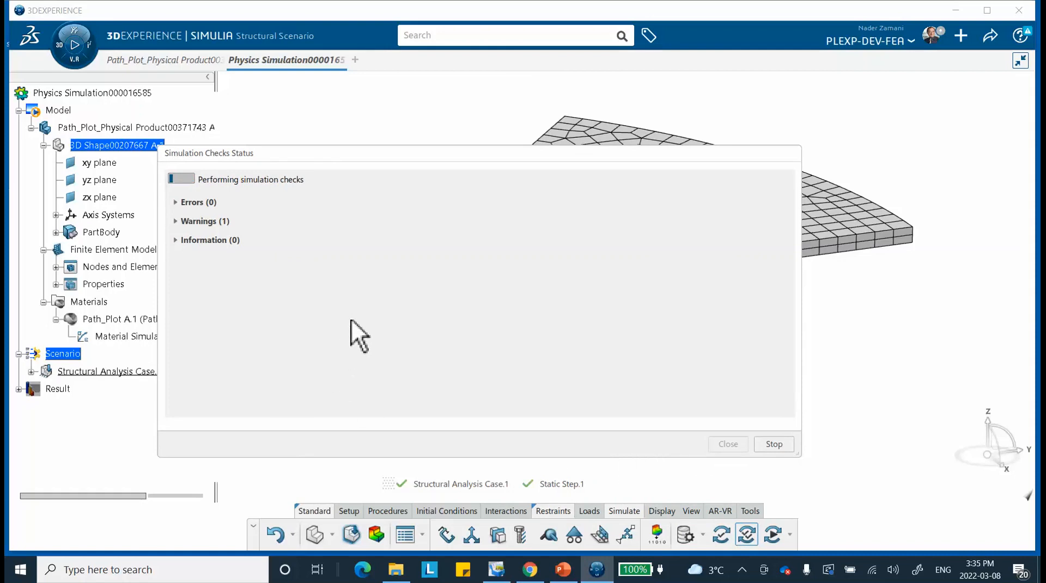
{"action": "left_click", "coordinate": [744, 444]}
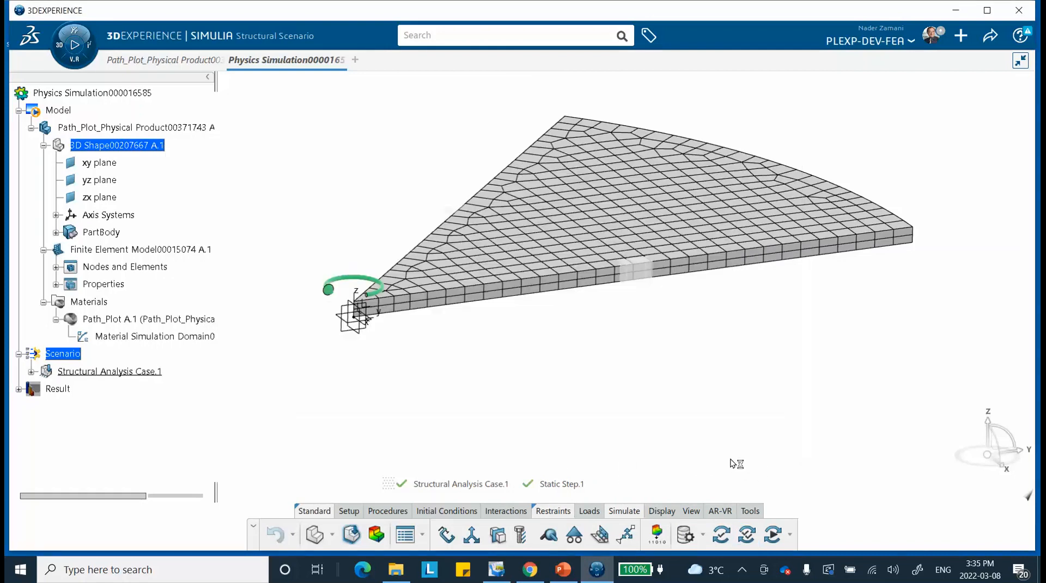
- Run the simulation in Local interactive mode with 4 cores, overwriting previous results, and dismiss its status
{"action": "left_click", "coordinate": [772, 535]}
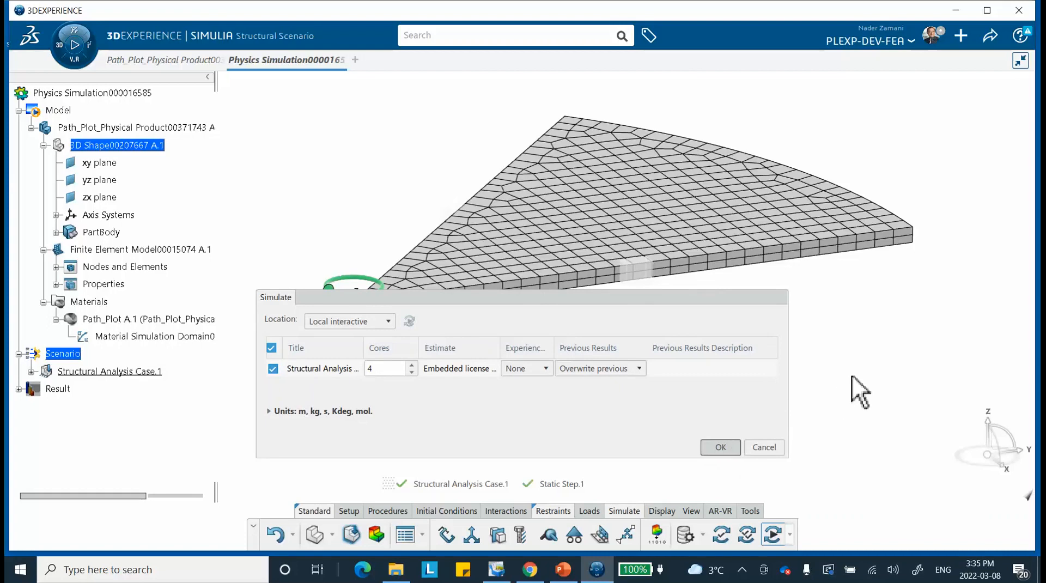
{"action": "key", "text": "Return"}
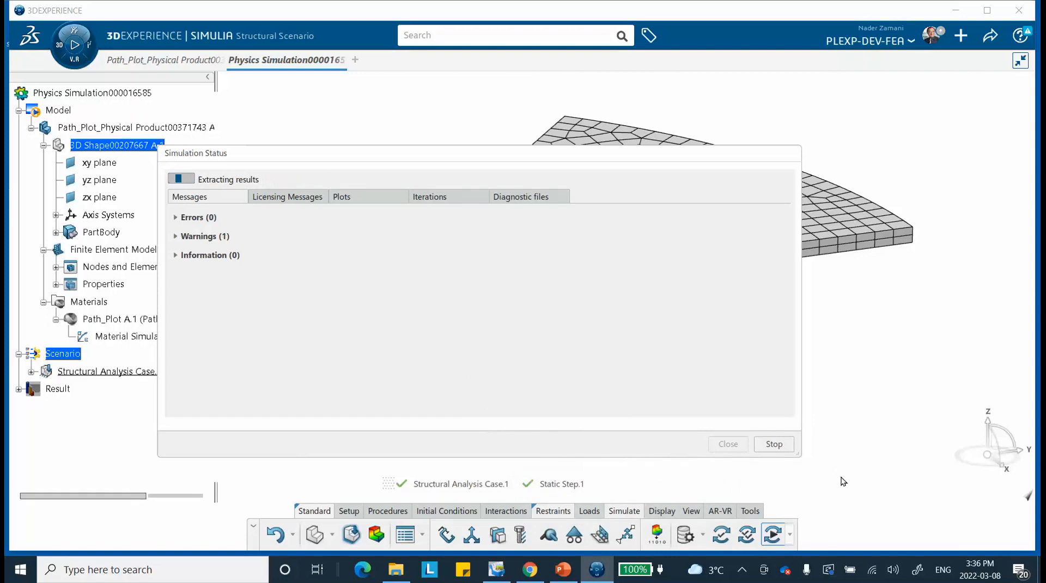
{"action": "left_click", "coordinate": [727, 445]}
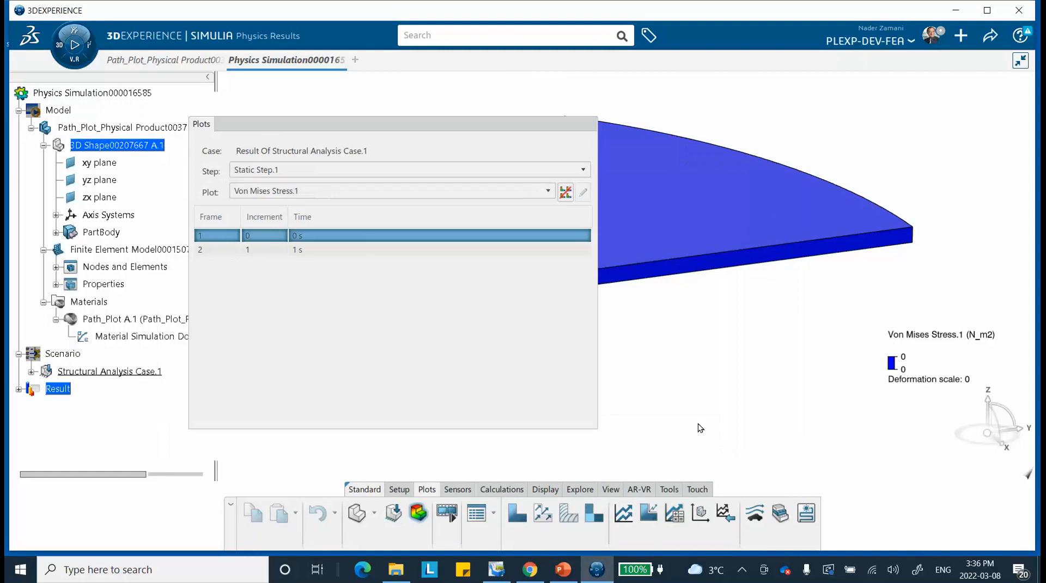
- Display the Von Mises Stress.1 plot for frame 2 at 1 s
{"action": "left_click_drag", "start_coordinate": [366, 127], "coordinate": [334, 148]}
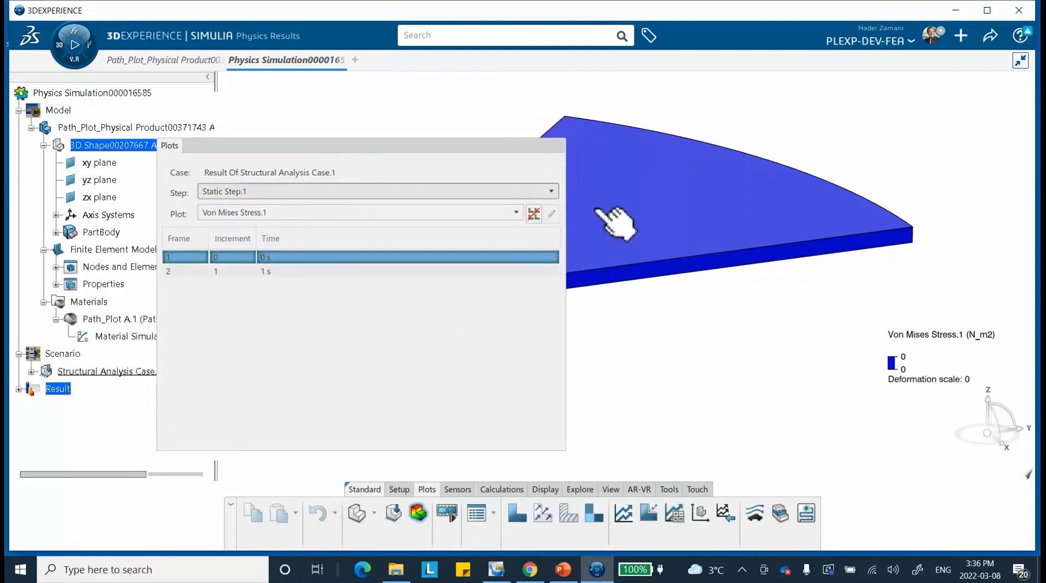
{"action": "middle_click_drag", "start_coordinate": [619, 222], "coordinate": [819, 258]}
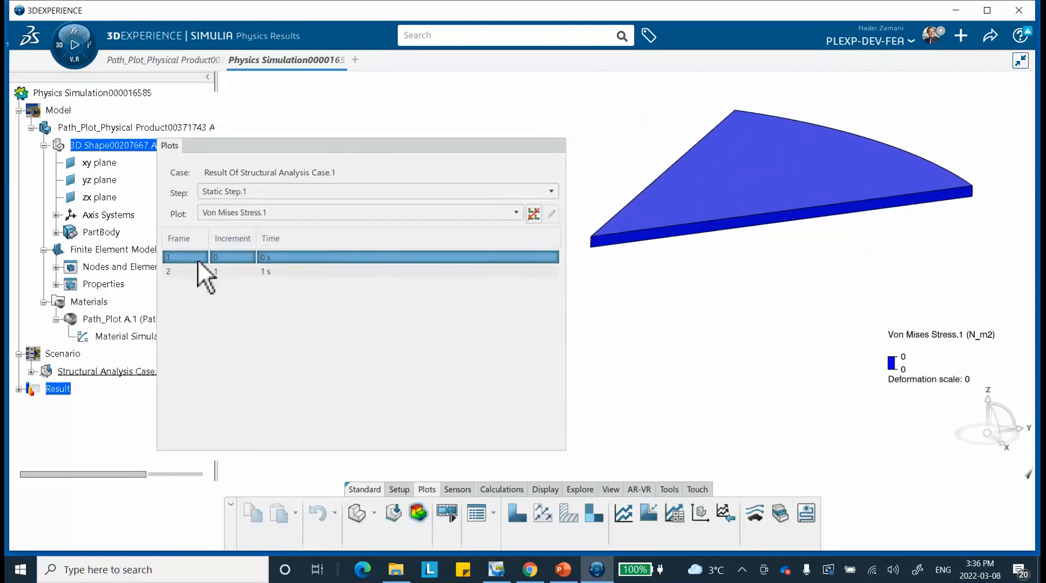
{"action": "left_click", "coordinate": [262, 271]}
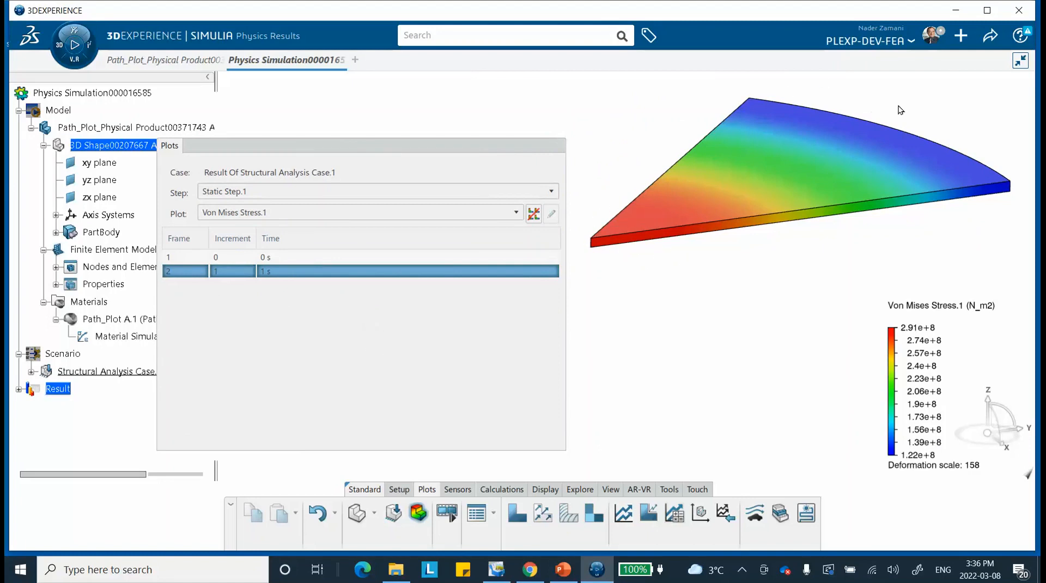
{"action": "mouse_move", "coordinate": [874, 127]}
- Switch the result plot to Displacement.1 and collapse the Plots dialog clear of the plate
{"action": "left_click", "coordinate": [260, 210]}
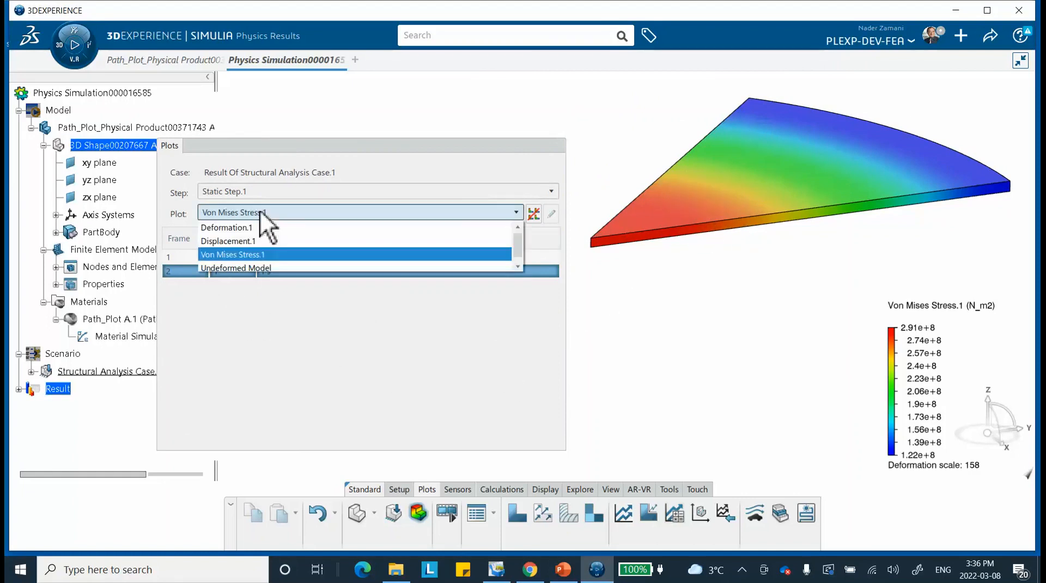
{"action": "left_click", "coordinate": [247, 240]}
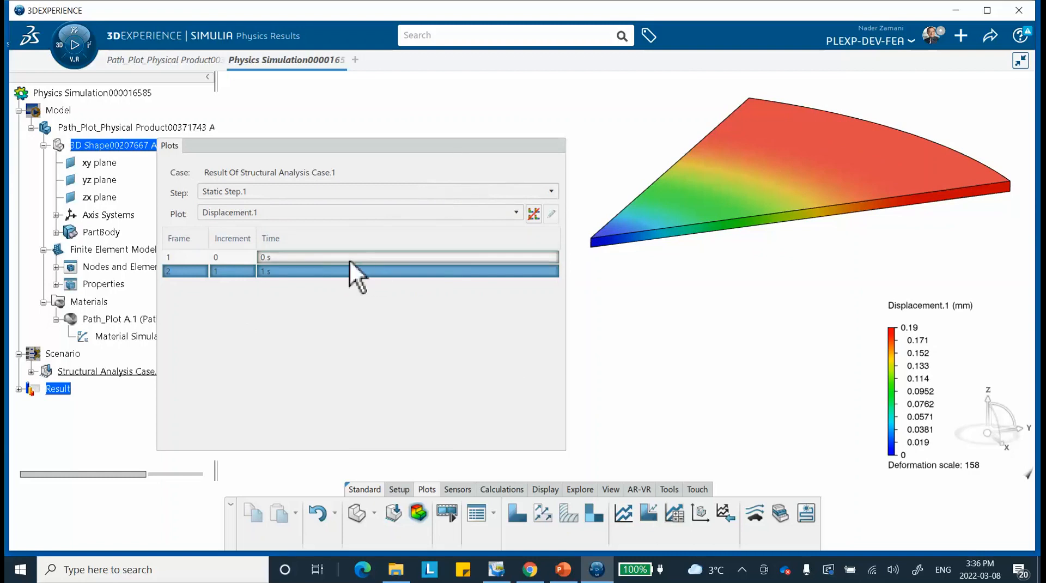
{"action": "left_click", "coordinate": [243, 214]}
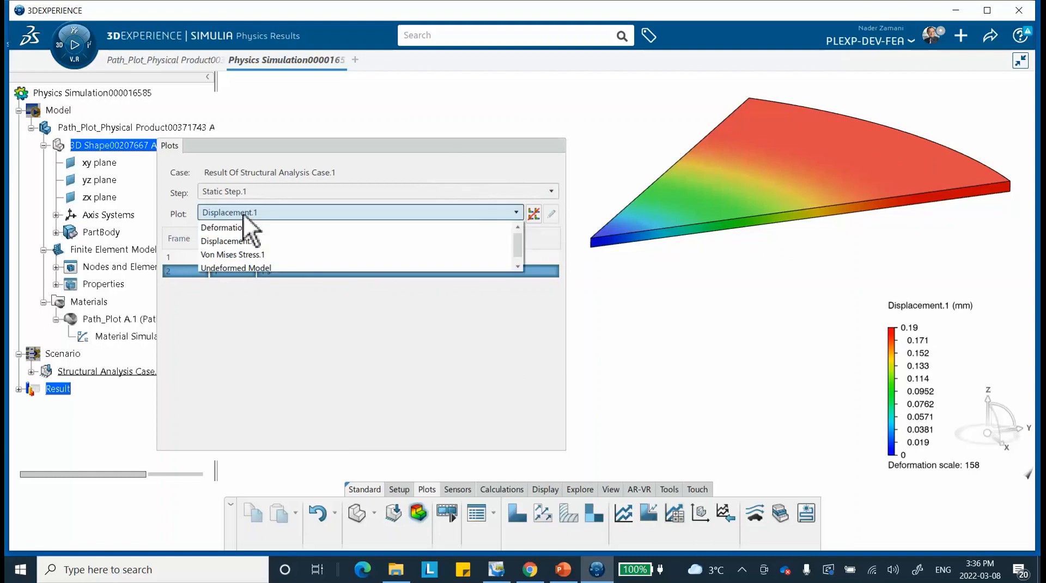
{"action": "left_click", "coordinate": [243, 214]}
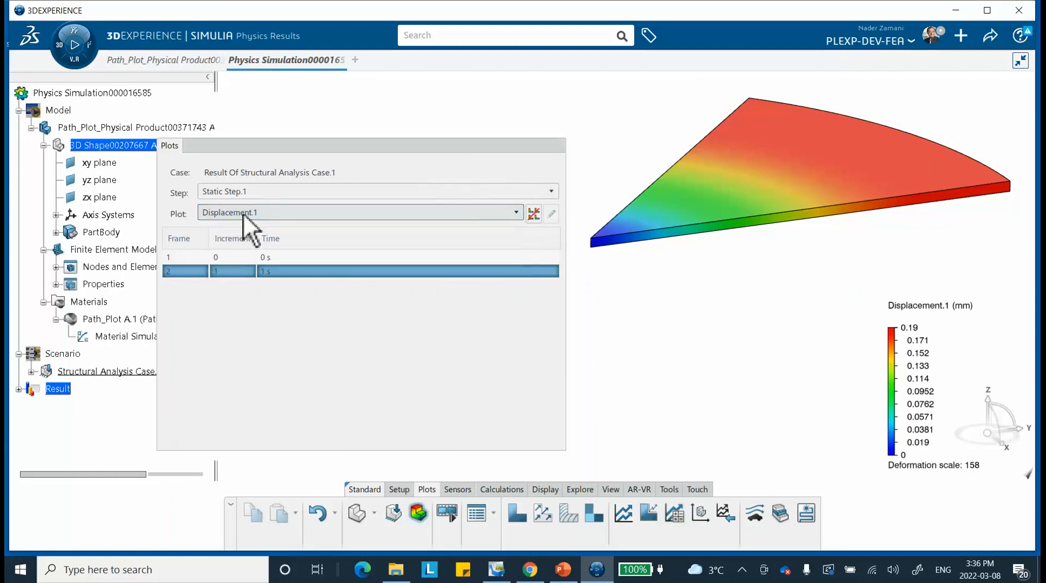
{"action": "left_click", "coordinate": [492, 146]}
{"action": "left_click_drag", "start_coordinate": [492, 146], "coordinate": [589, 100]}
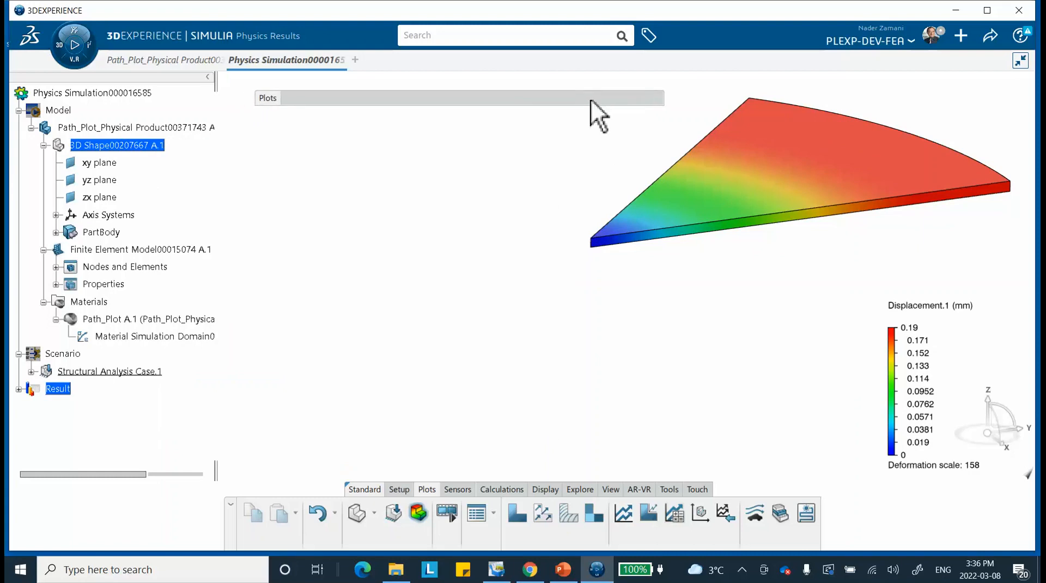
{"action": "middle_click_drag", "start_coordinate": [751, 292], "coordinate": [579, 379]}
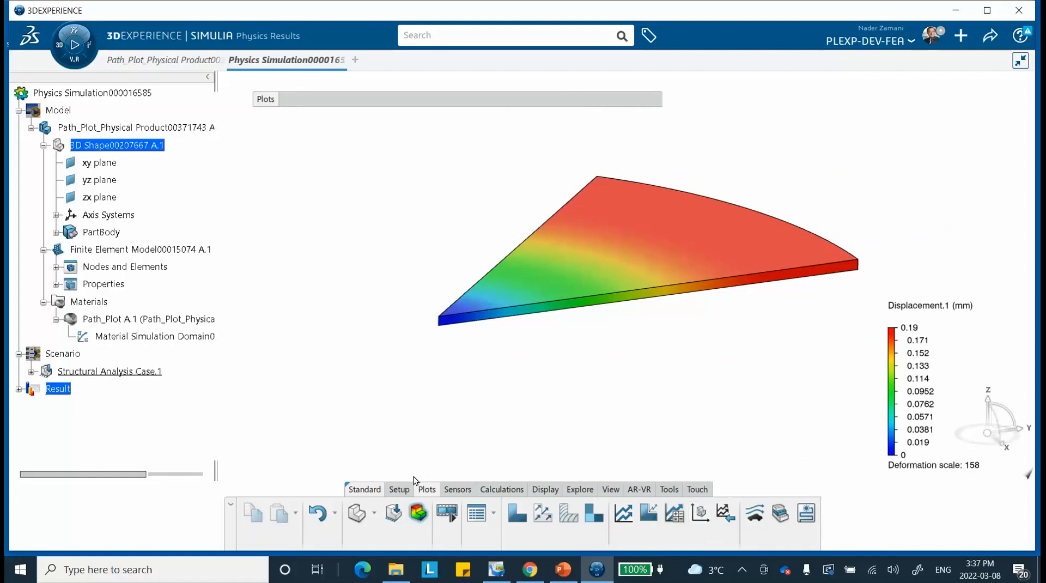
- Start a new result path and display the mesh on the plate's contour plot
{"action": "left_click", "coordinate": [399, 489]}
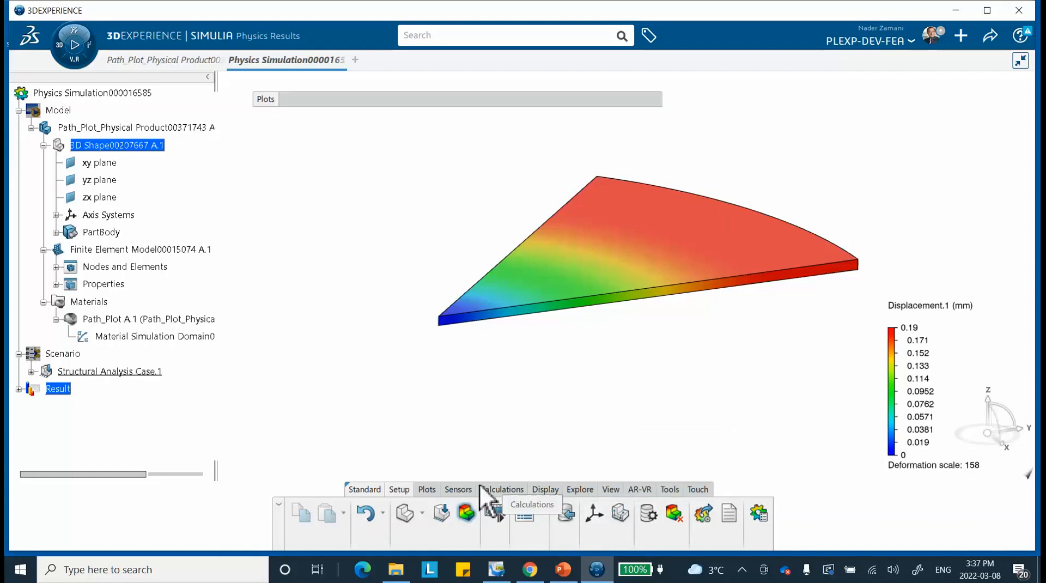
{"action": "left_click", "coordinate": [429, 489]}
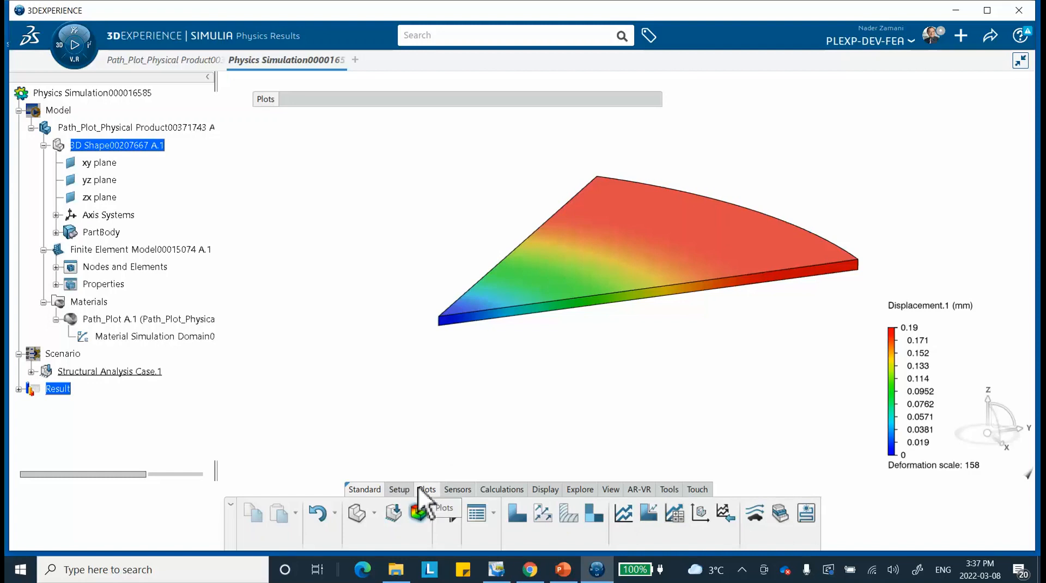
{"action": "left_click", "coordinate": [402, 489]}
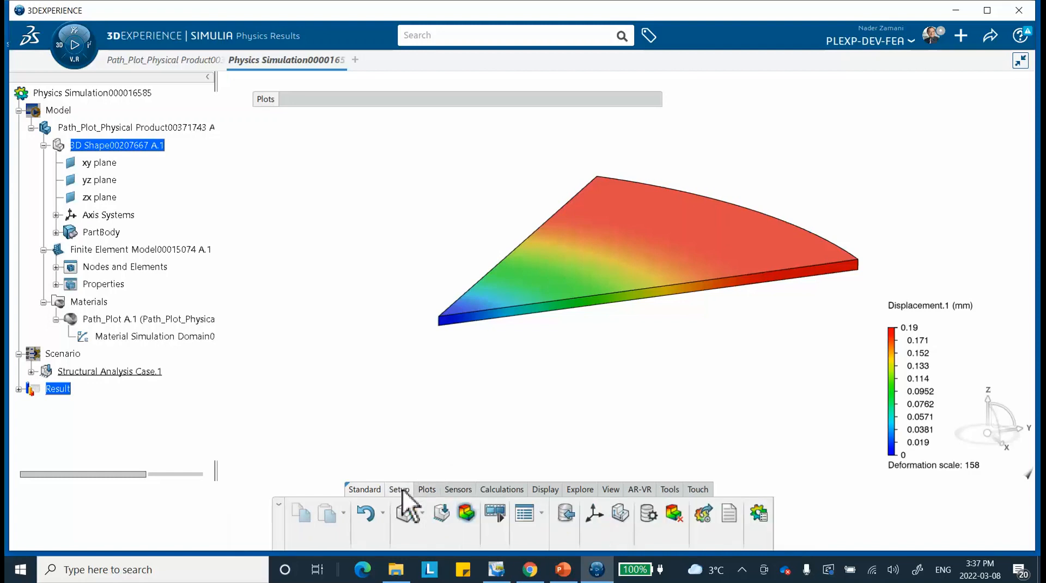
{"action": "left_click", "coordinate": [620, 514]}
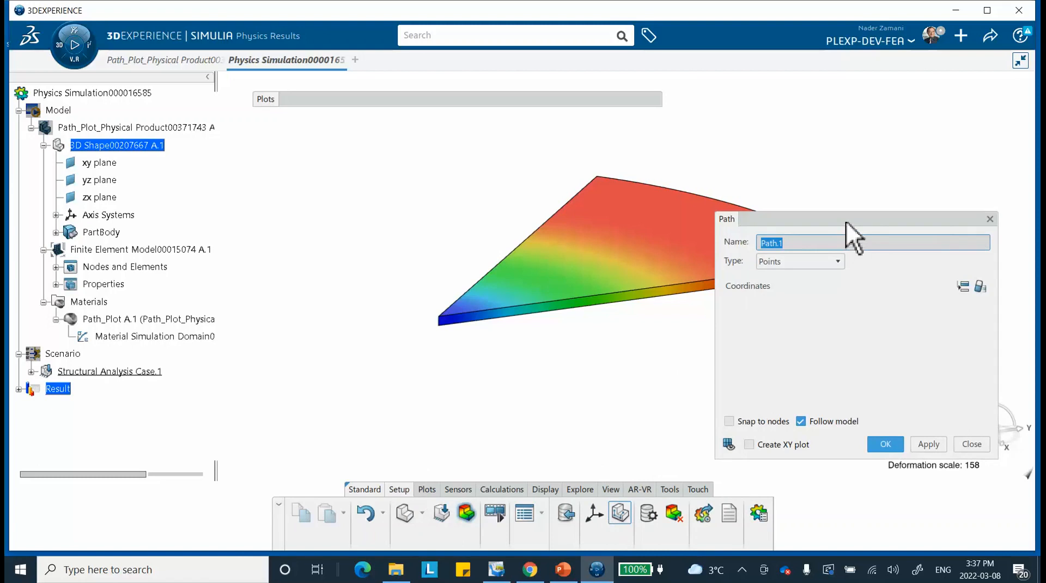
{"action": "left_click_drag", "start_coordinate": [846, 220], "coordinate": [284, 206]}
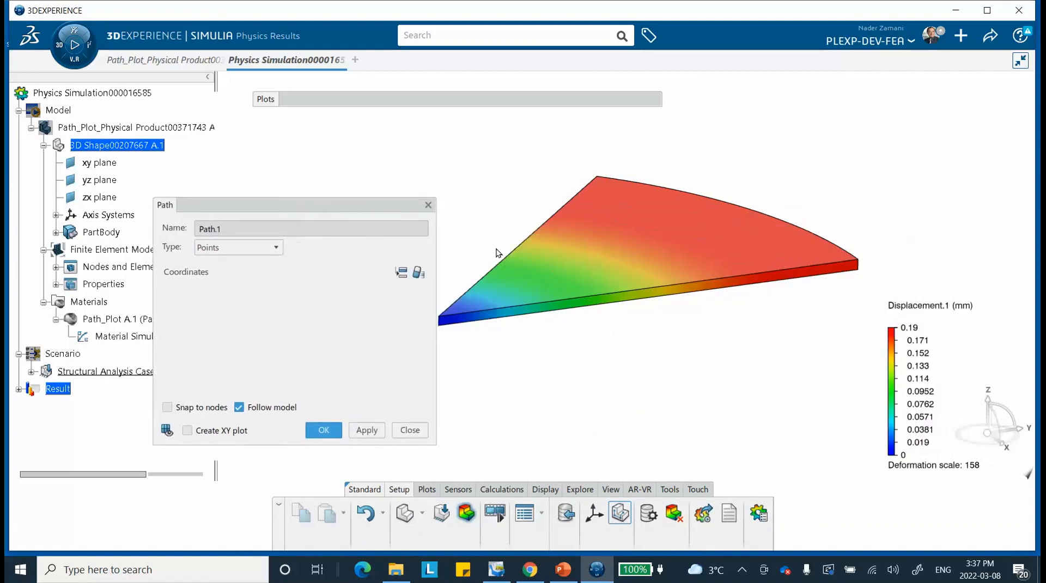
{"action": "middle_click_drag", "start_coordinate": [496, 250], "coordinate": [569, 243]}
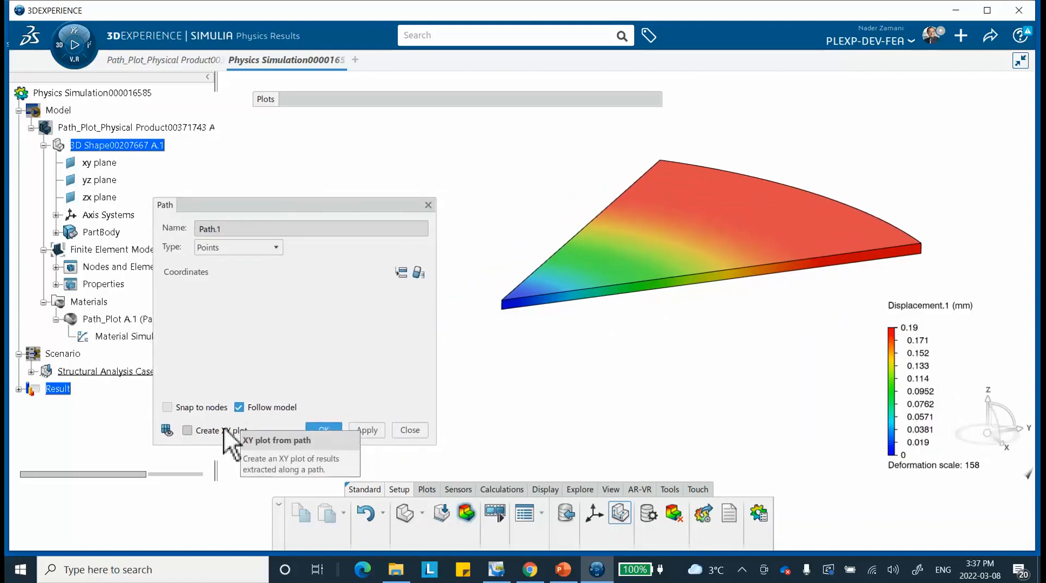
{"action": "left_click", "coordinate": [166, 429]}
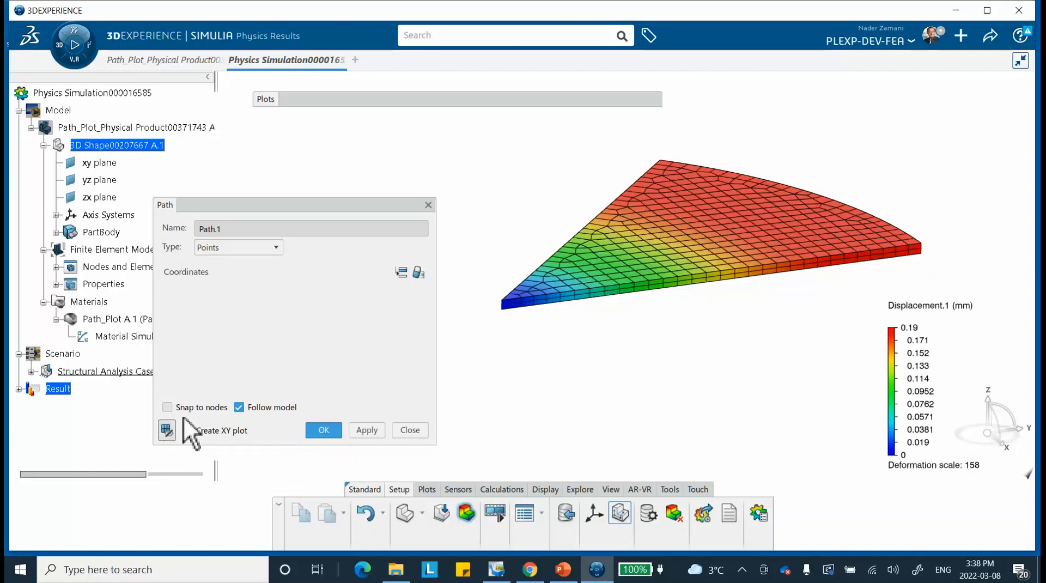
- Create a Geometric edges path named bottom-edge along the lower straight edge of the plate's front side face
{"action": "left_click", "coordinate": [276, 247]}
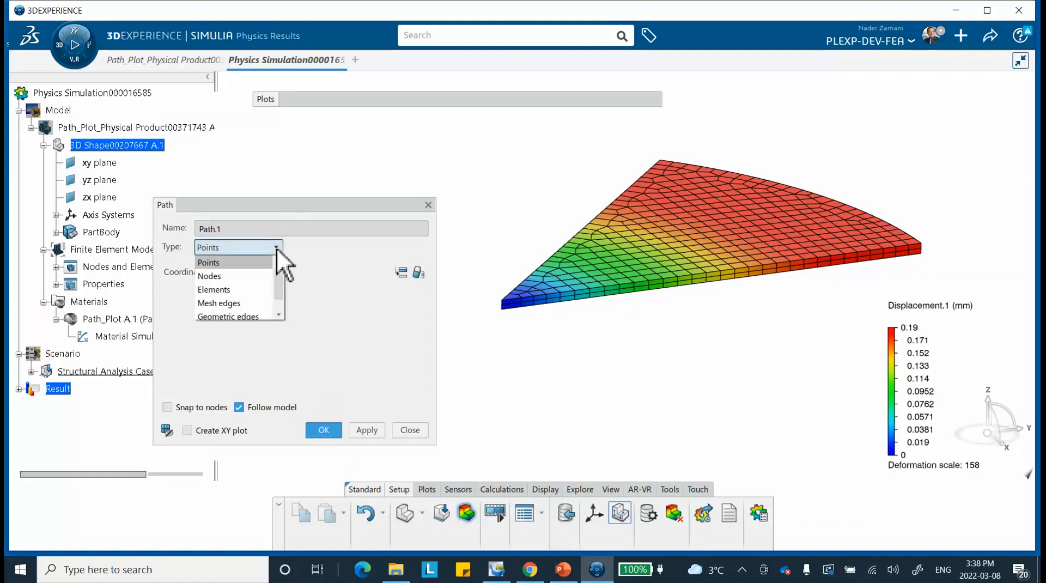
{"action": "left_click", "coordinate": [246, 317]}
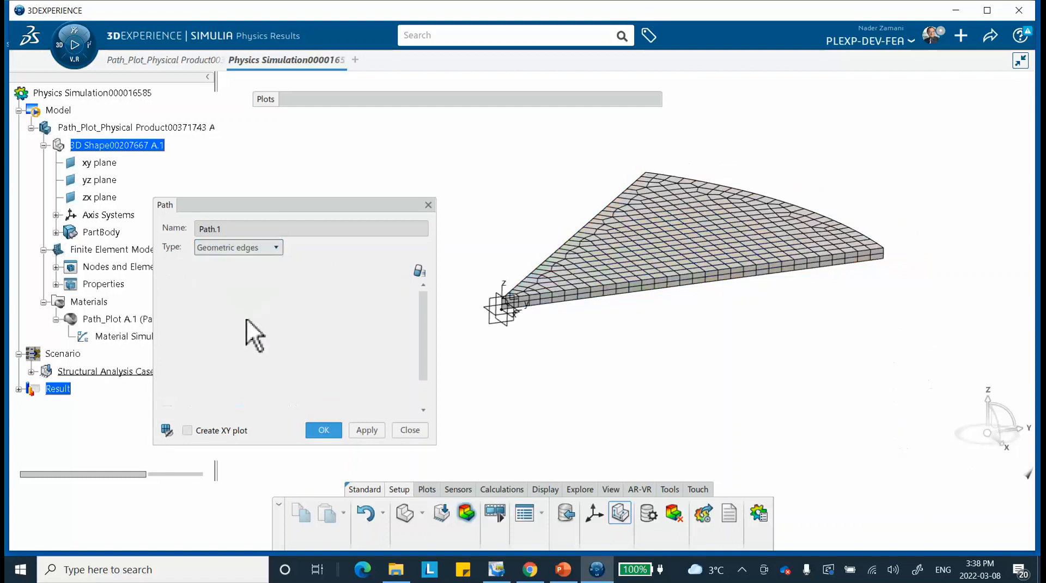
{"action": "double_click", "coordinate": [231, 228]}
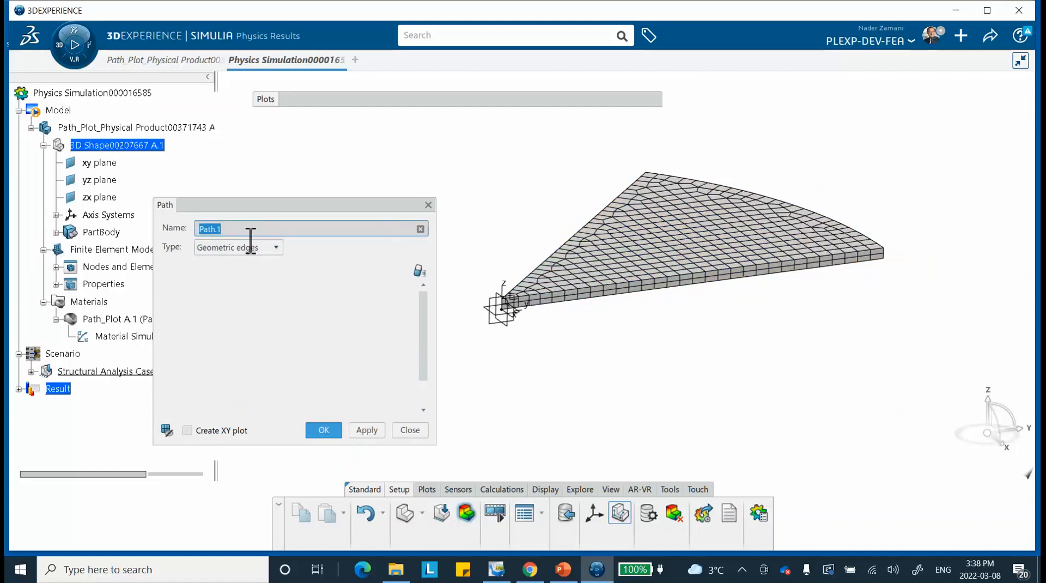
{"action": "type", "text": "bottom-edge"}
{"action": "left_click", "coordinate": [688, 287]}
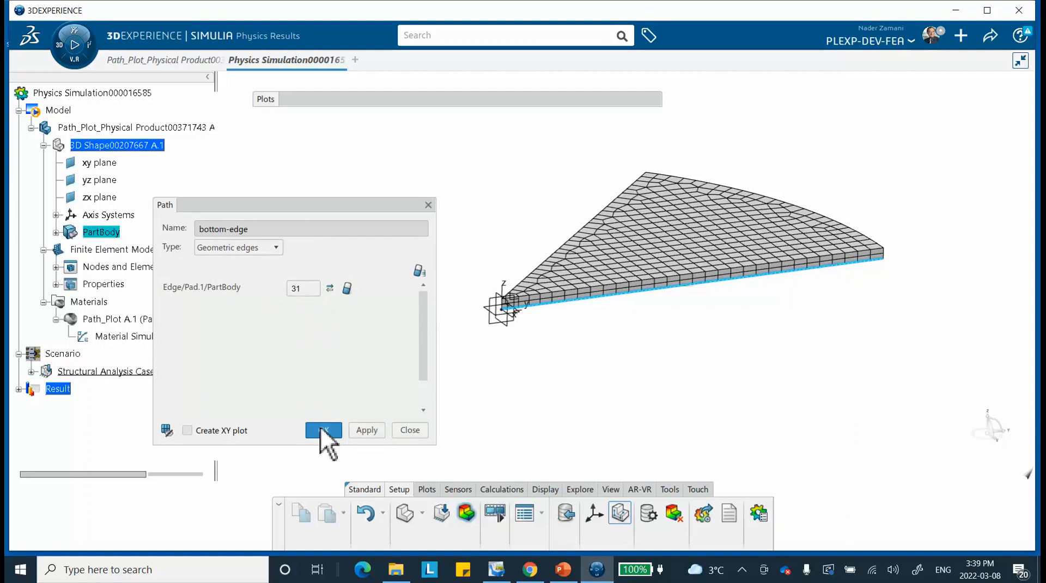
{"action": "left_click", "coordinate": [361, 428]}
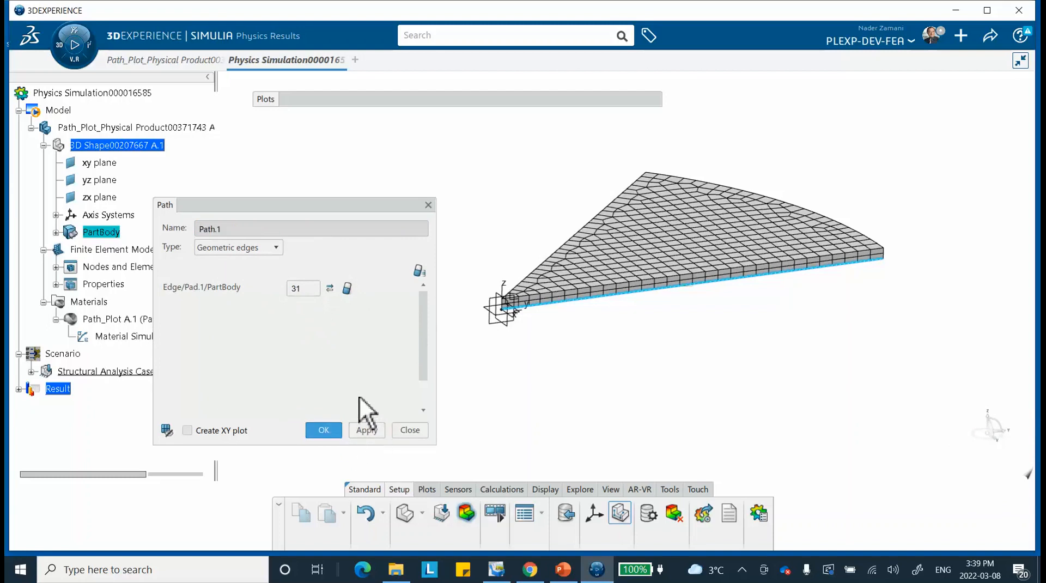
- Name the new path nodes-bottom-edge and change its type to Nodes
{"action": "double_click", "coordinate": [236, 232]}
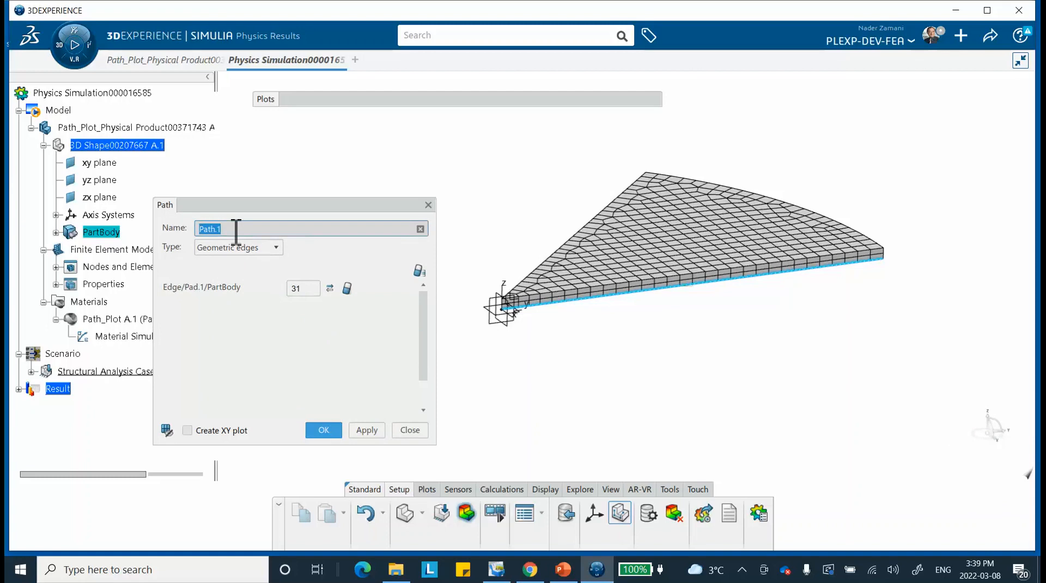
{"action": "type", "text": "nodes-bottom"}
{"action": "key", "text": "BackSpace"}
{"action": "key", "text": "BackSpace"}
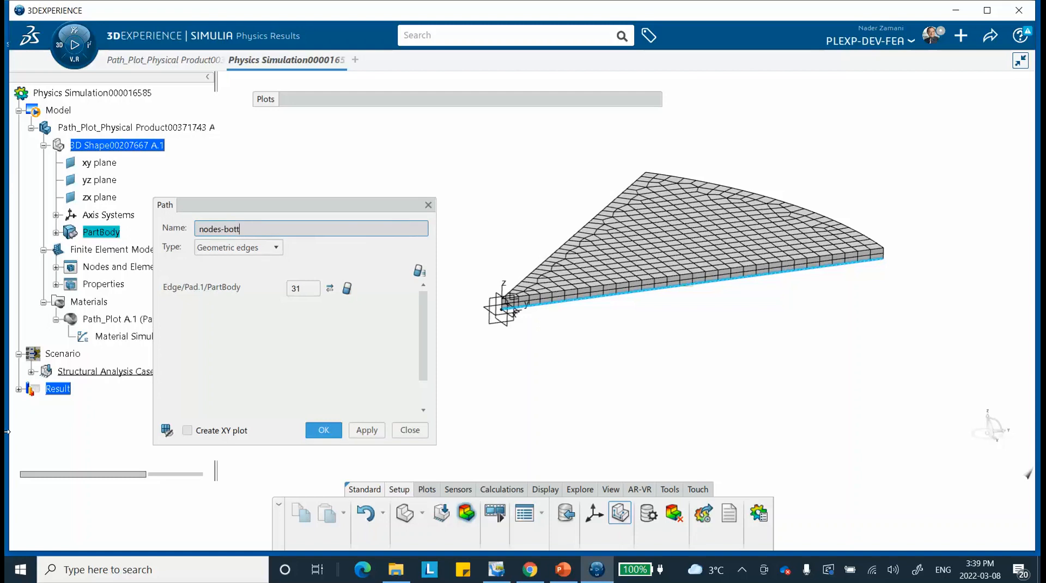
{"action": "type", "text": "om-edge"}
{"action": "left_click", "coordinate": [276, 247]}
{"action": "left_click", "coordinate": [262, 272]}
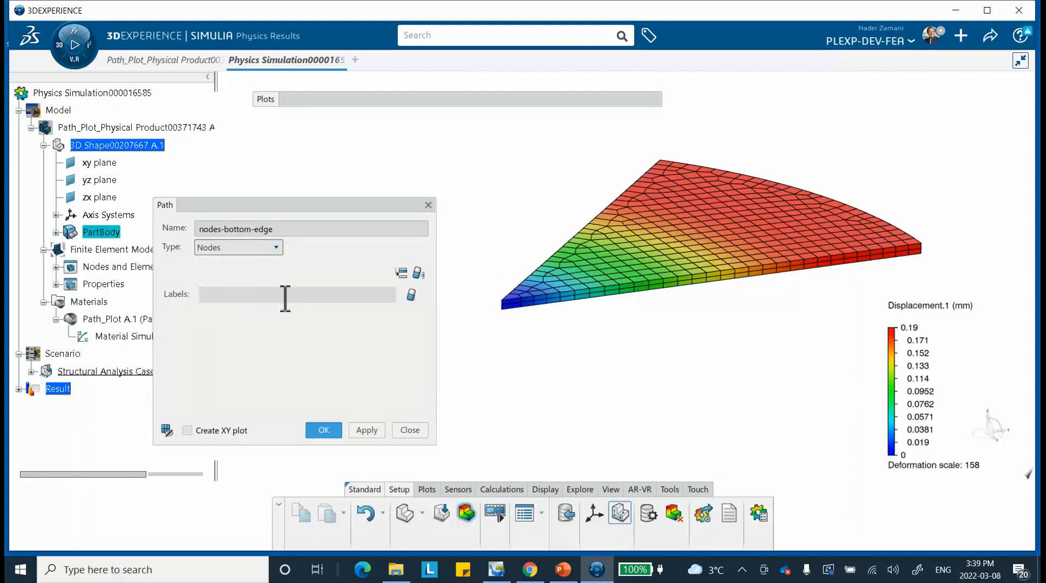
- Pick the first four path nodes, 5, 142, 141 and 140, along the plate's lower front edge, starting at the sector tip
{"action": "middle_click_drag", "start_coordinate": [694, 350], "coordinate": [668, 315]}
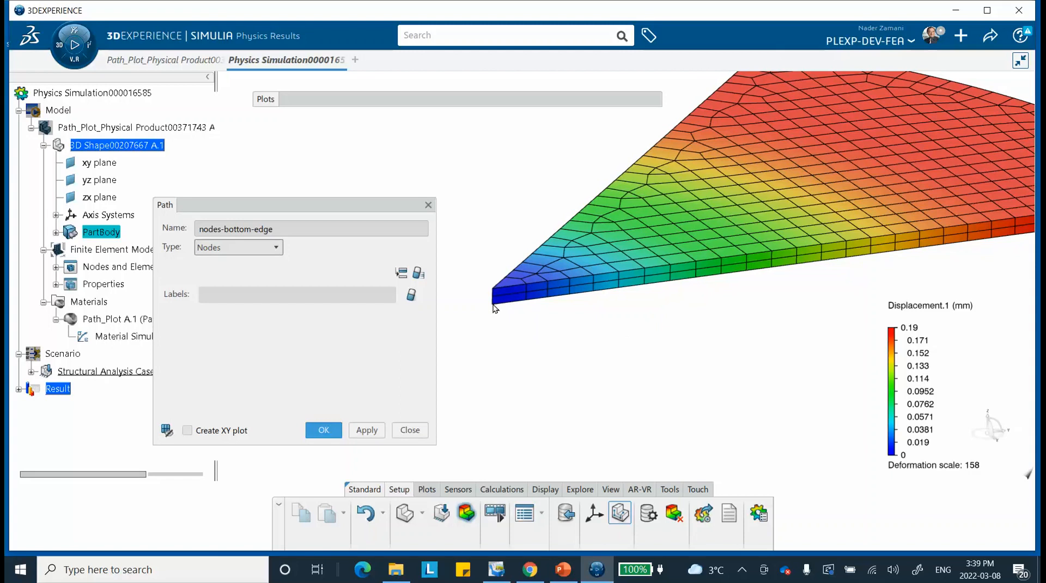
{"action": "mouse_move", "coordinate": [528, 306]}
{"action": "middle_mouse_down"}
{"action": "mouse_move", "coordinate": [534, 318]}
{"action": "mouse_move", "coordinate": [542, 262]}
{"action": "middle_mouse_up"}
{"action": "left_click", "coordinate": [456, 295]}
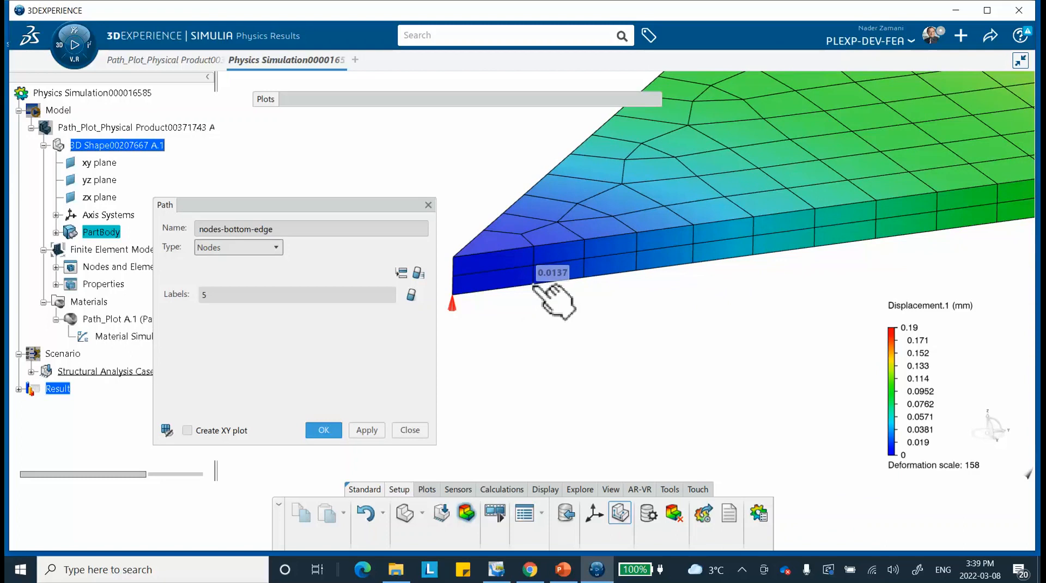
{"action": "left_click", "coordinate": [534, 284]}
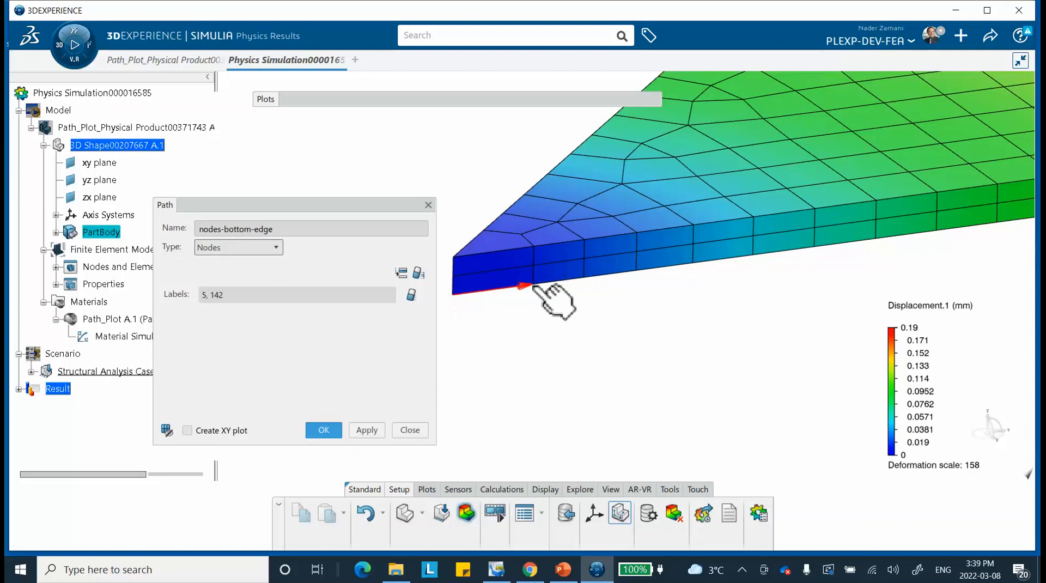
{"action": "left_click", "coordinate": [584, 279]}
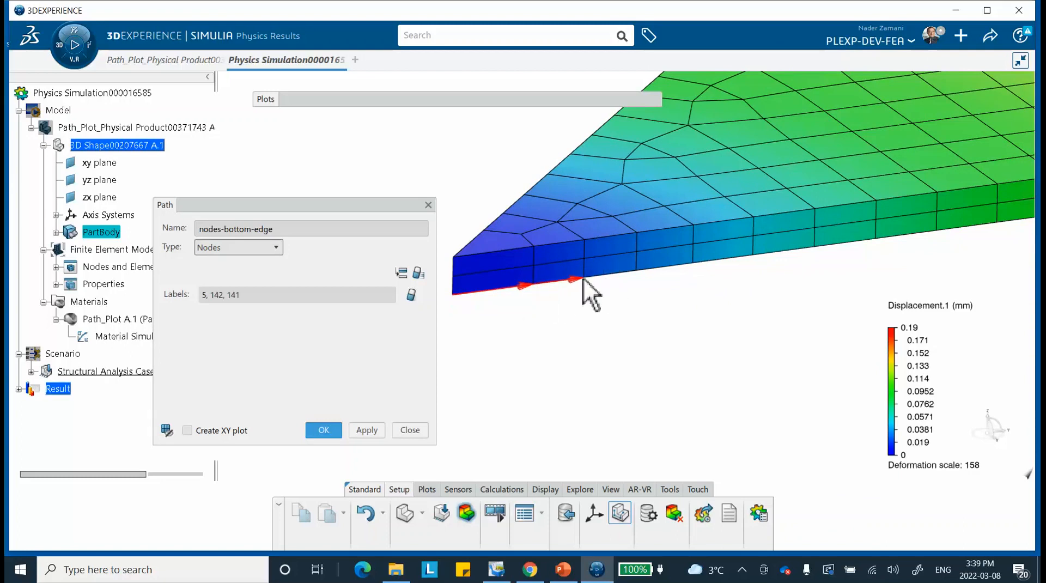
{"action": "left_click", "coordinate": [636, 271]}
- Extend the path along the lower edge through nodes 139, 135, 130, 121 and corner node 1, and create it
{"action": "middle_click_drag", "start_coordinate": [713, 291], "coordinate": [542, 316]}
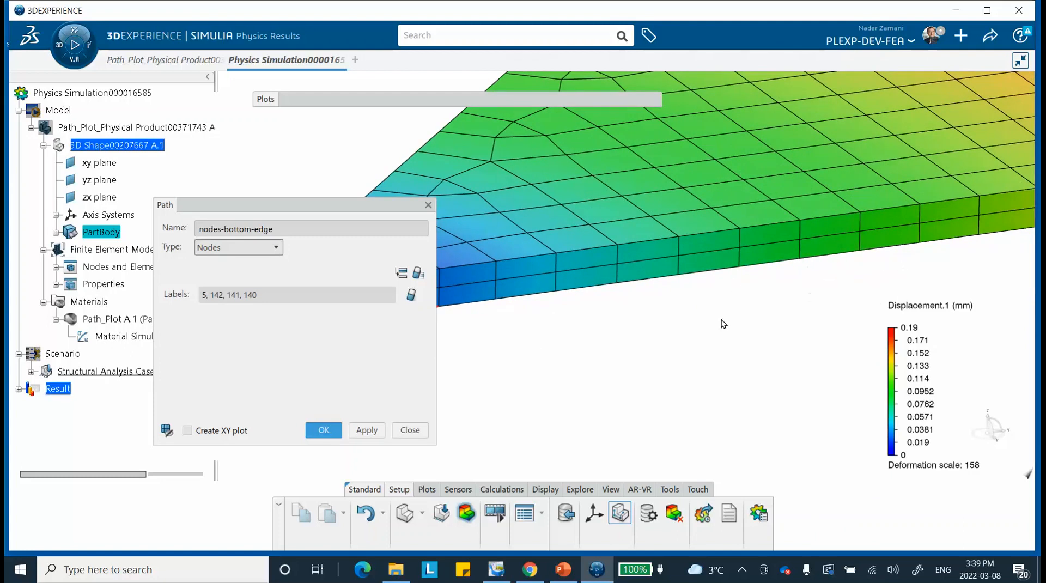
{"action": "middle_click_drag", "start_coordinate": [723, 324], "coordinate": [774, 296]}
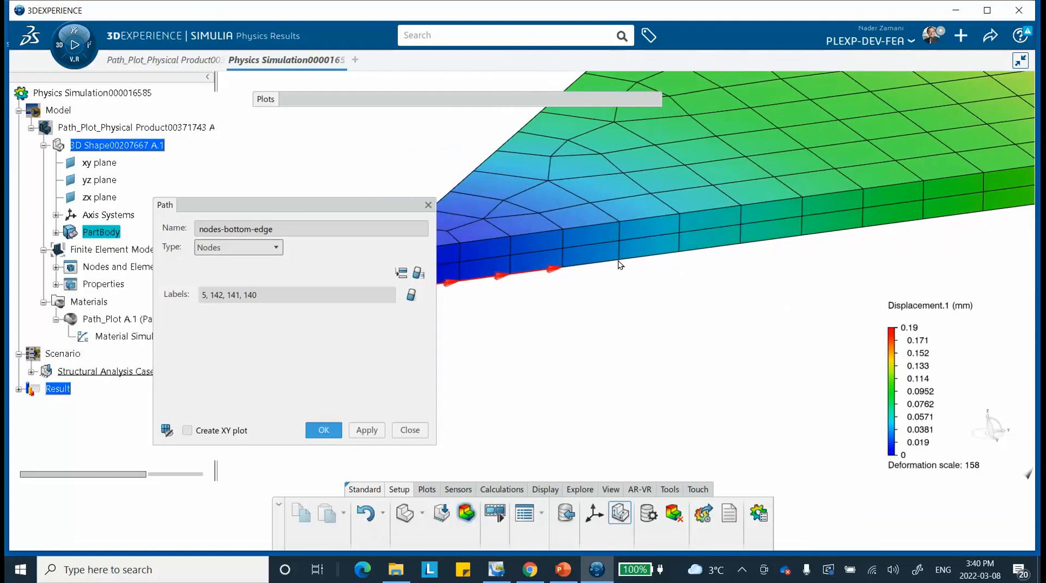
{"action": "middle_click_drag", "start_coordinate": [703, 304], "coordinate": [689, 311]}
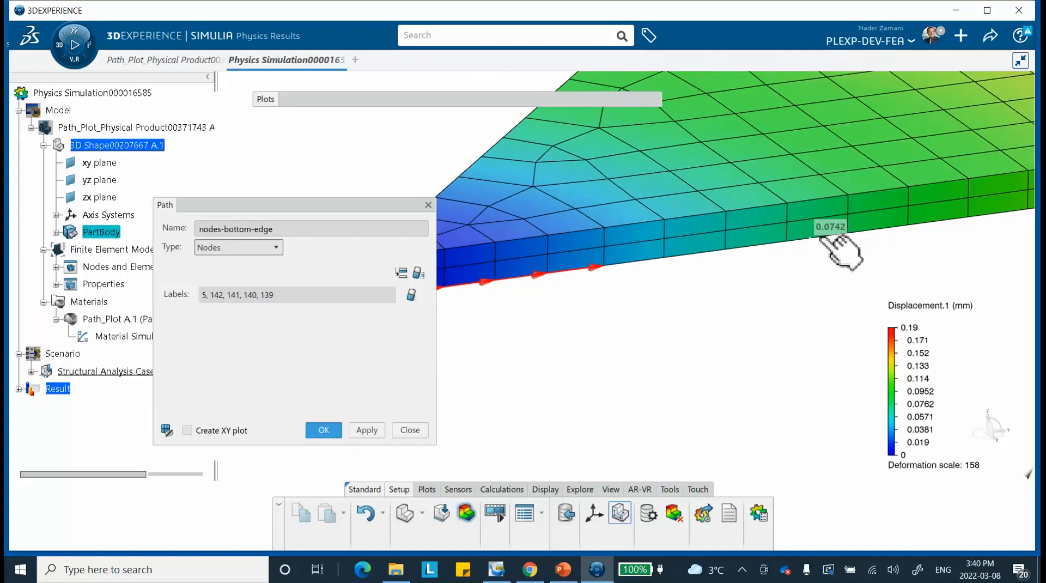
{"action": "left_click", "coordinate": [848, 235]}
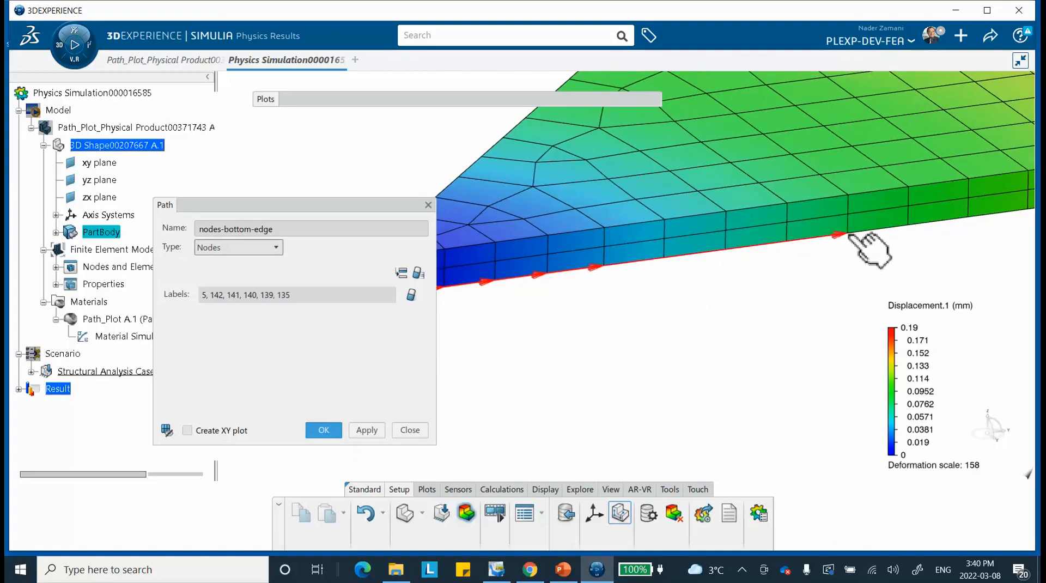
{"action": "middle_click_drag", "start_coordinate": [762, 311], "coordinate": [578, 356]}
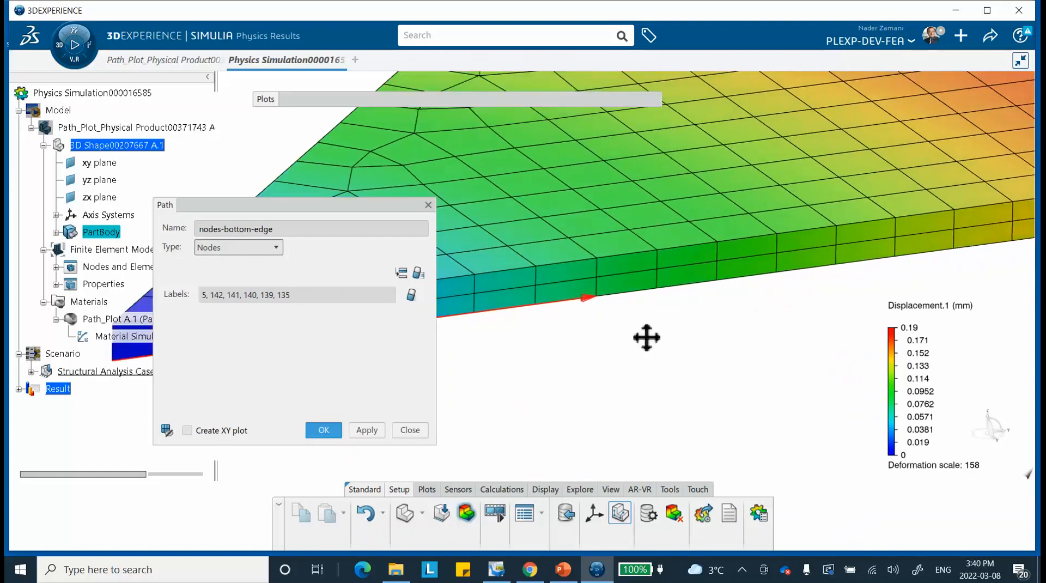
{"action": "left_click", "coordinate": [815, 271]}
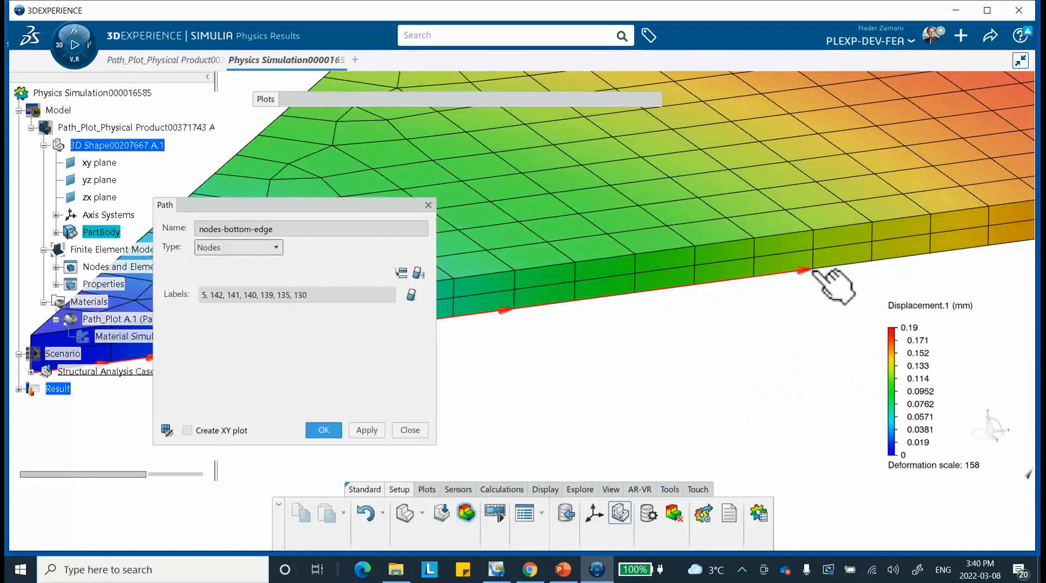
{"action": "middle_click_drag", "start_coordinate": [823, 278], "coordinate": [777, 374]}
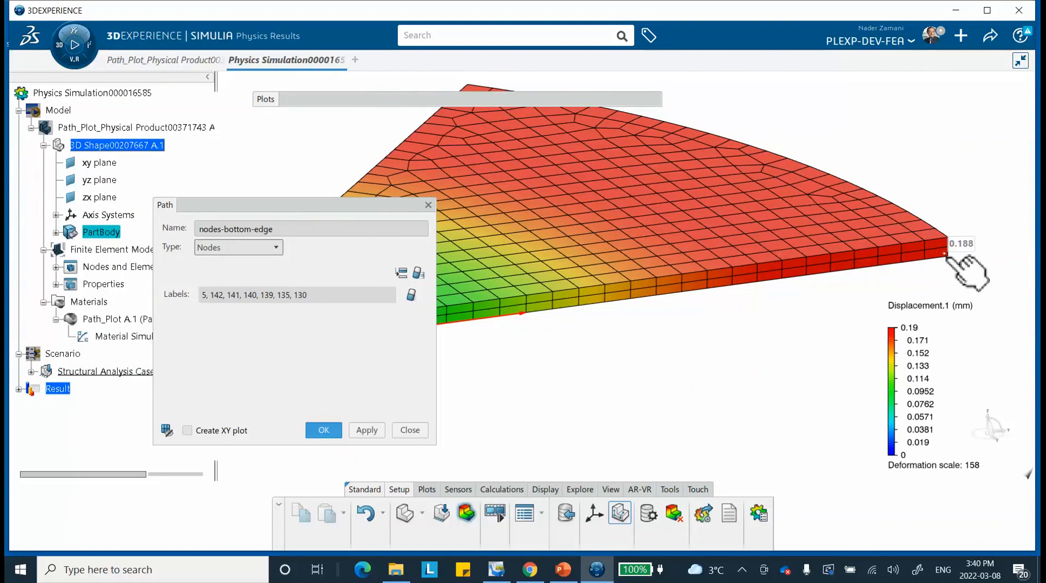
{"action": "left_click", "coordinate": [760, 283]}
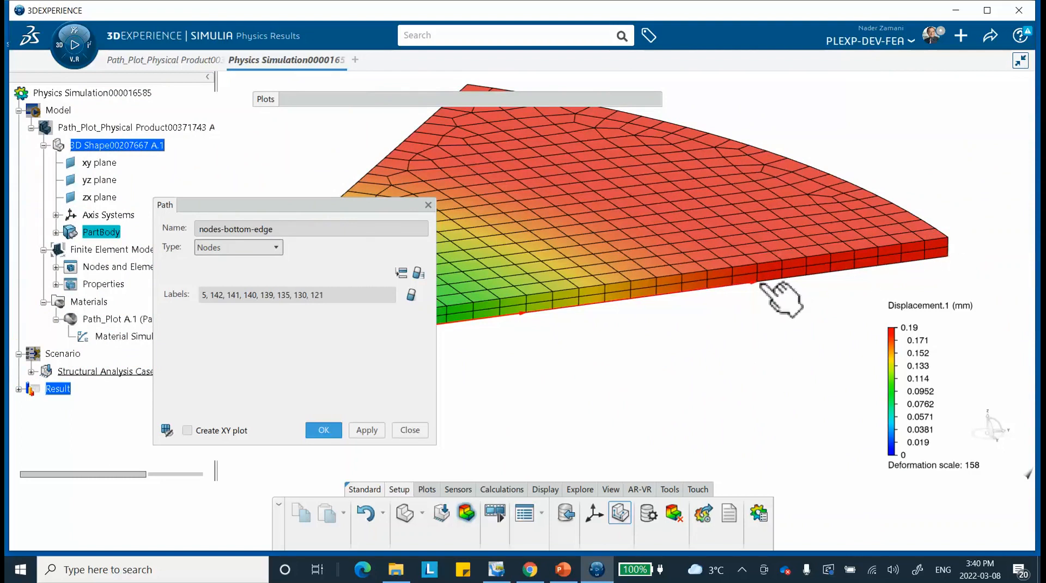
{"action": "left_click", "coordinate": [948, 257]}
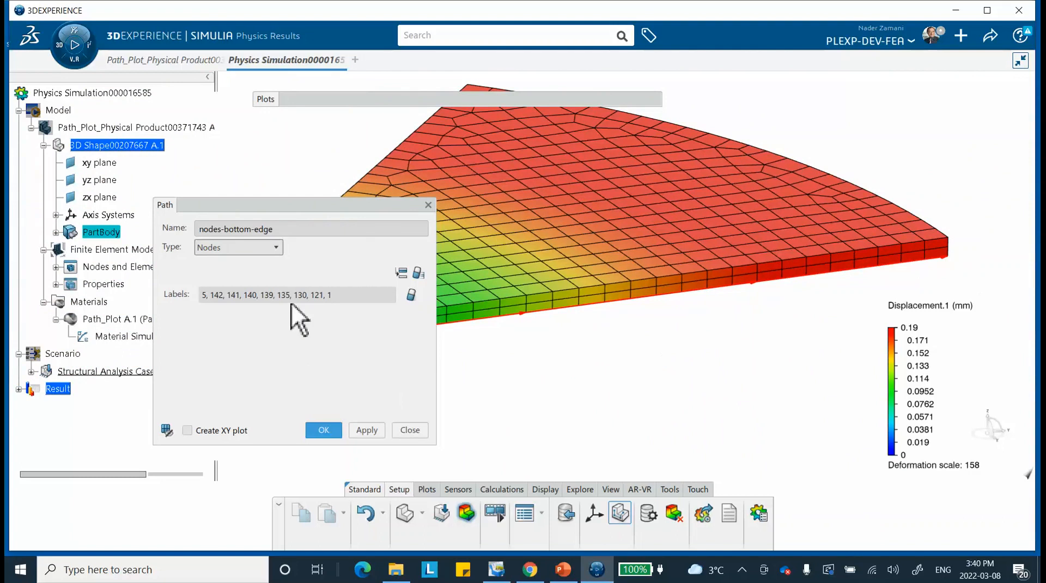
{"action": "left_click", "coordinate": [321, 430]}
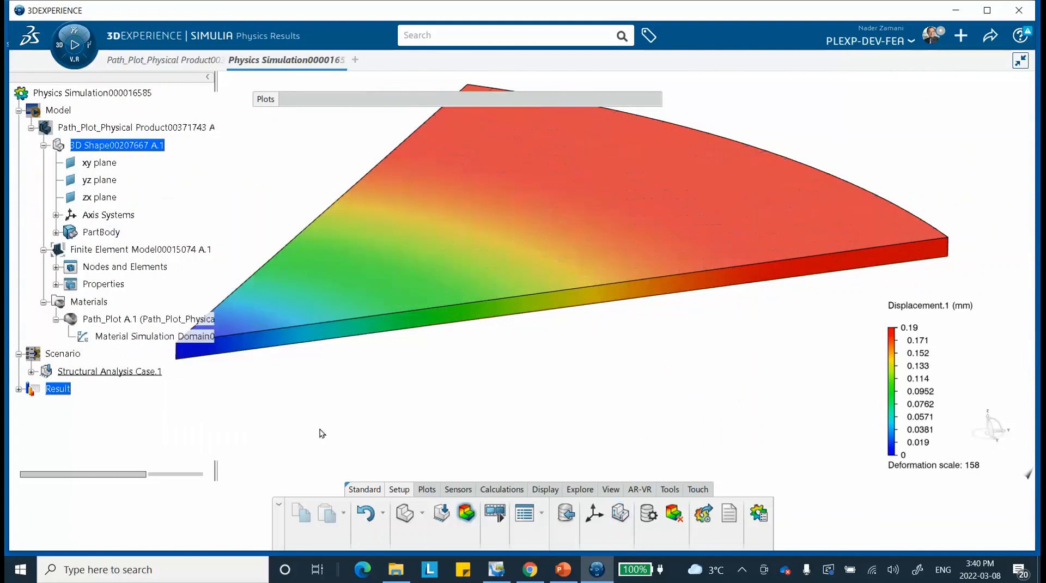
- Reopen the bottom-edge path from the structural result's Path Plots and examine its edge definition on the plate
{"action": "scroll", "coordinate": [120, 412], "scroll_direction": "down", "scroll_amount": 3}
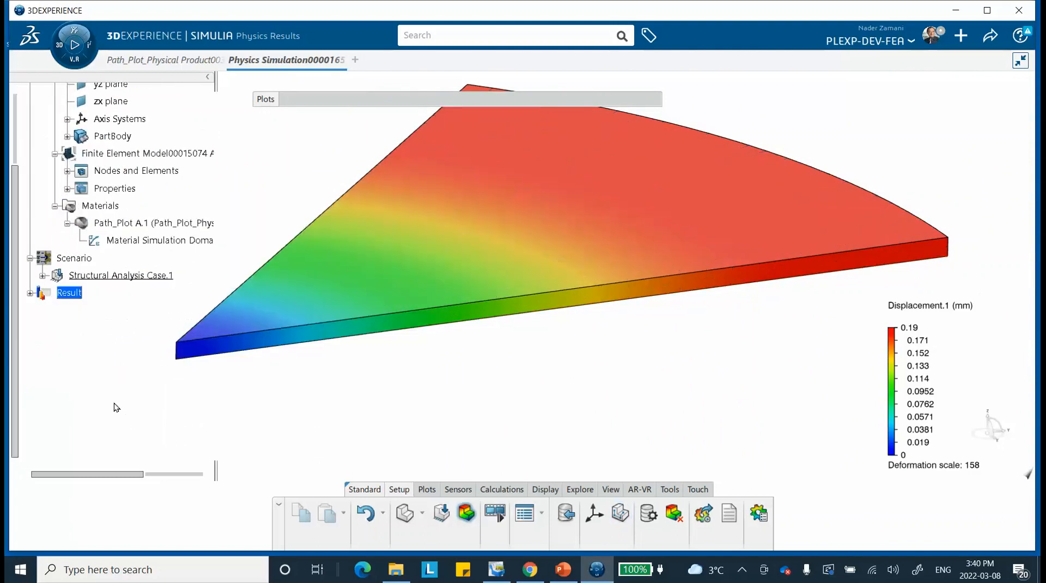
{"action": "left_click", "coordinate": [30, 293]}
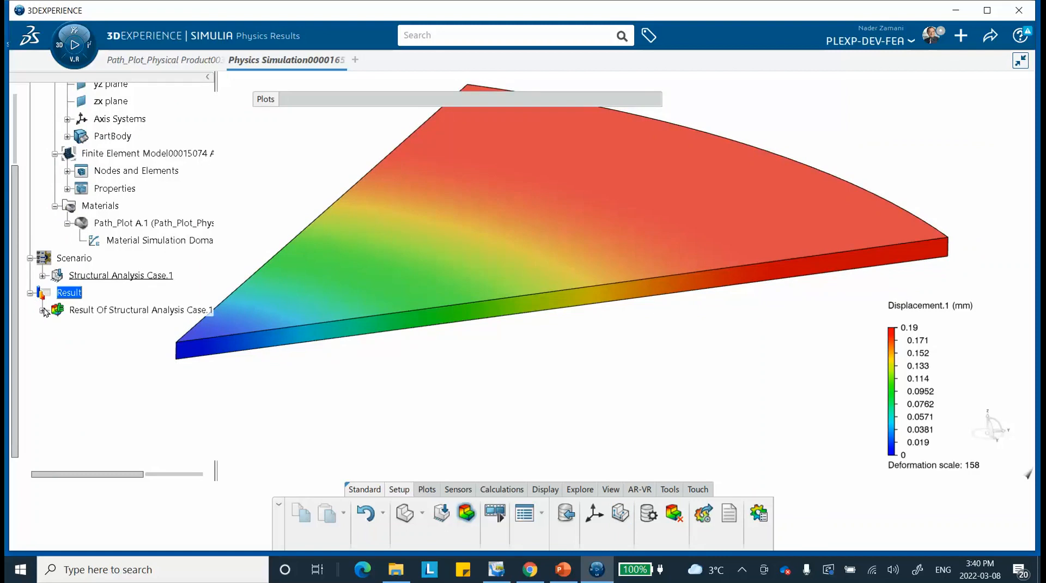
{"action": "left_click", "coordinate": [42, 310]}
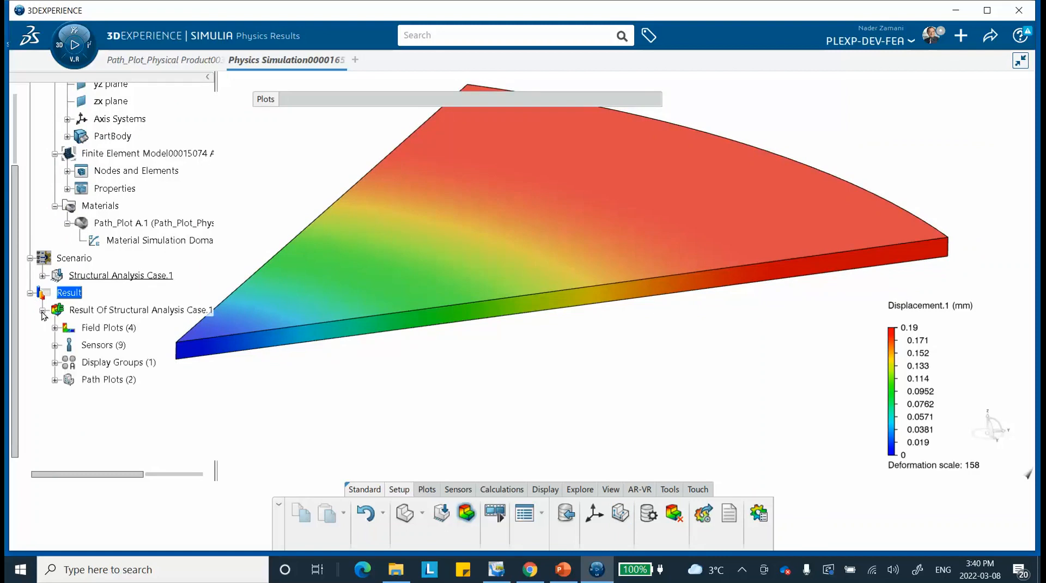
{"action": "left_click", "coordinate": [55, 381]}
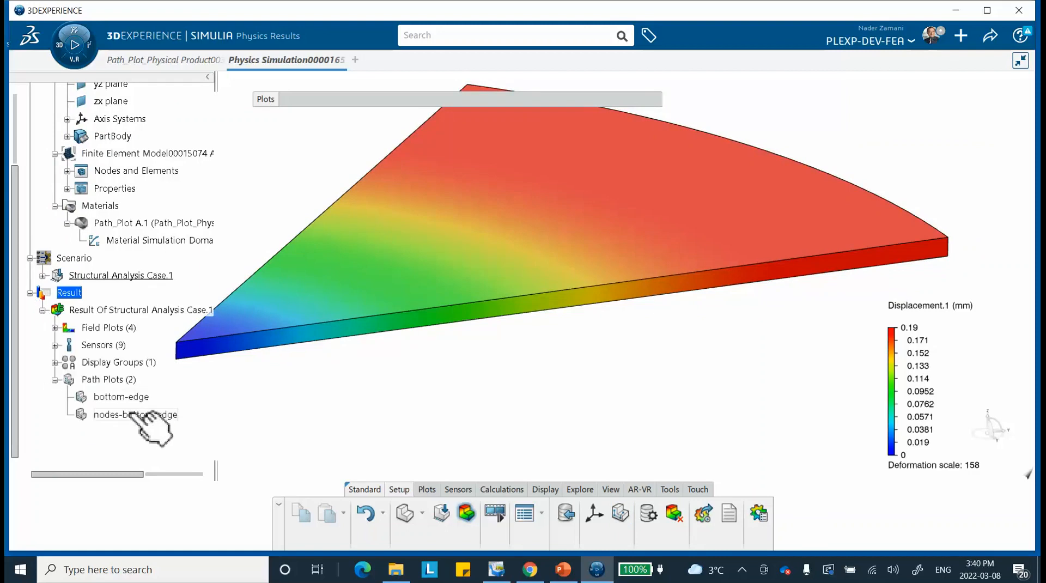
{"action": "double_click", "coordinate": [126, 397]}
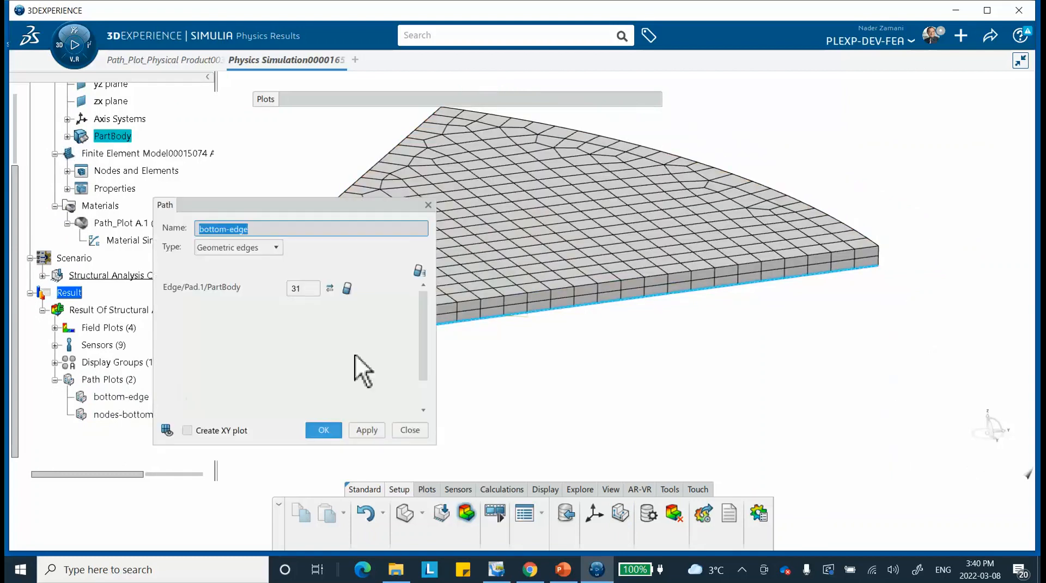
{"action": "left_click_drag", "start_coordinate": [327, 206], "coordinate": [255, 216]}
{"action": "middle_click_drag", "start_coordinate": [493, 276], "coordinate": [717, 292]}
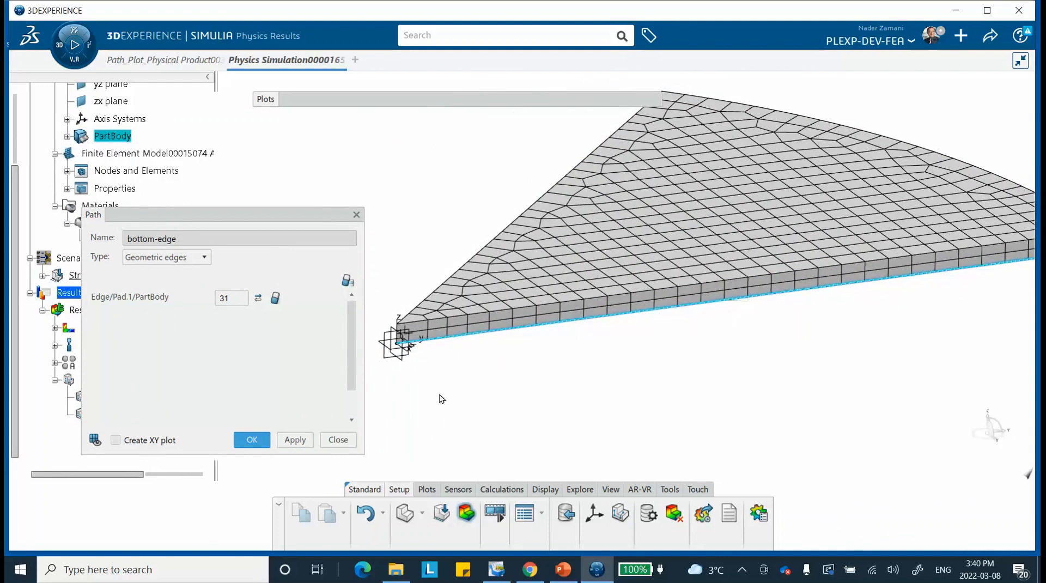
{"action": "left_click", "coordinate": [252, 440]}
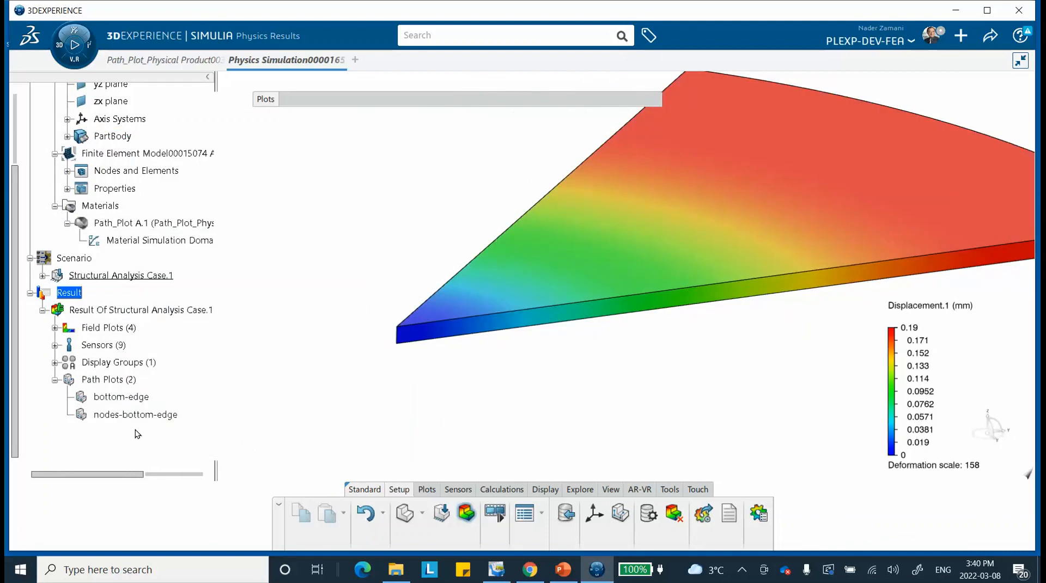
- Reopen the nodes-bottom-edge path and examine its node labels and their course along the plate's lower edge
{"action": "double_click", "coordinate": [146, 416]}
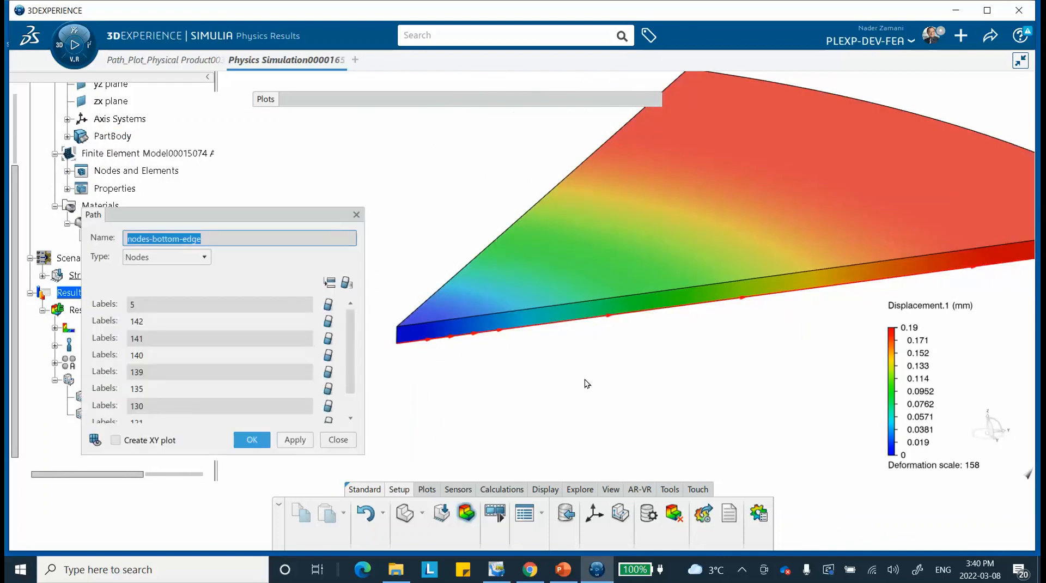
{"action": "middle_click_drag", "start_coordinate": [584, 383], "coordinate": [390, 358]}
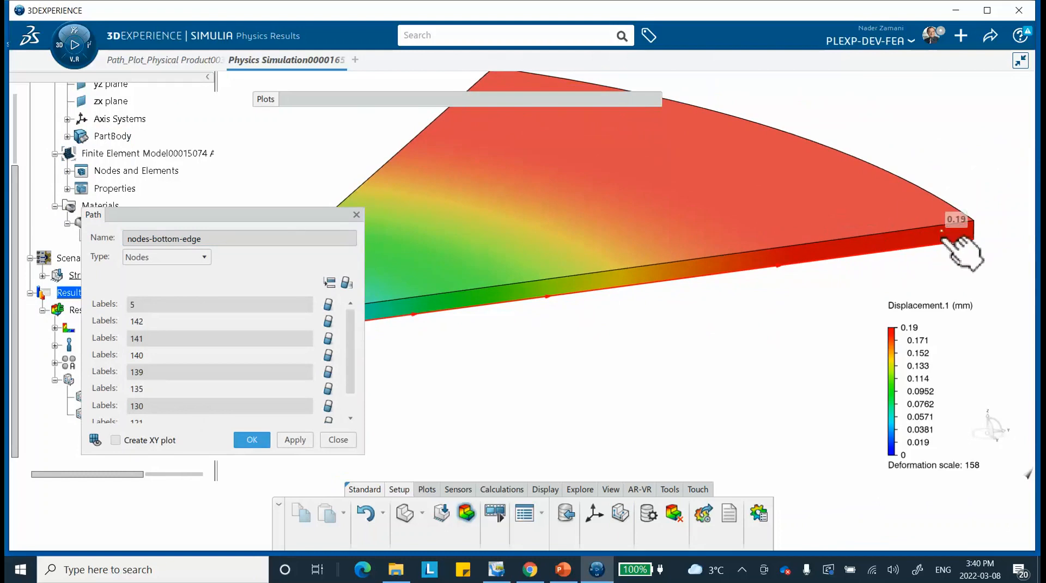
{"action": "middle_click_drag", "start_coordinate": [512, 358], "coordinate": [568, 360]}
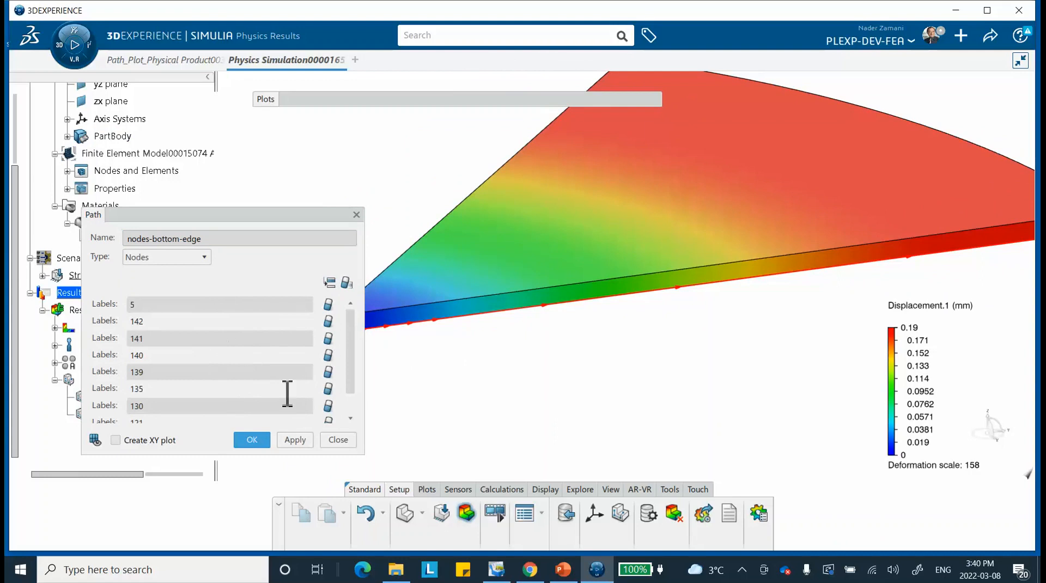
{"action": "left_click", "coordinate": [252, 439]}
{"action": "middle_click_drag", "start_coordinate": [489, 380], "coordinate": [371, 402]}
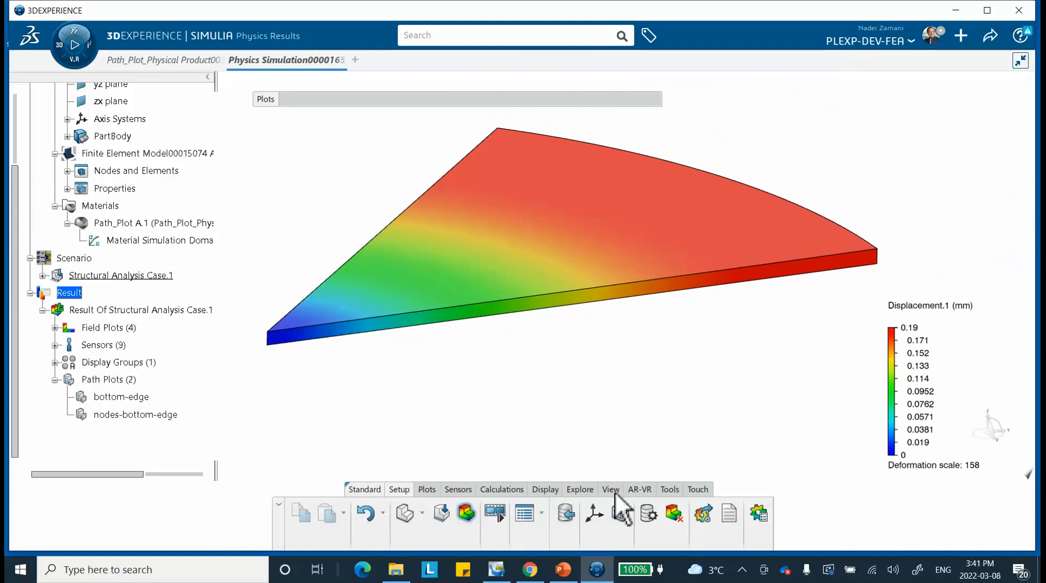
- Start an X-Y plot from a path and choose bottom-edge as the path to extract data from
{"action": "left_click", "coordinate": [428, 488]}
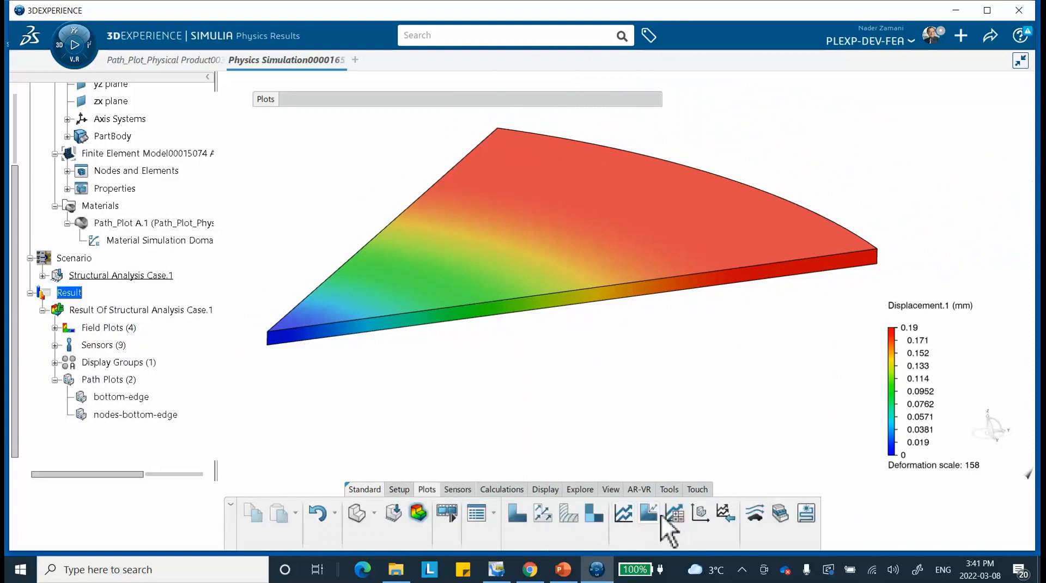
{"action": "left_click", "coordinate": [699, 512]}
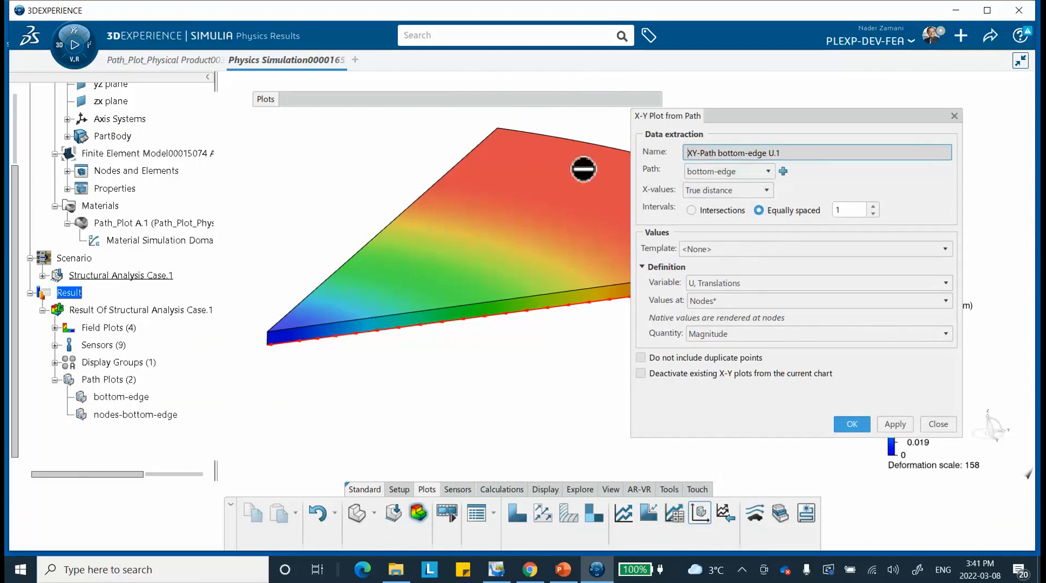
{"action": "left_click", "coordinate": [767, 167]}
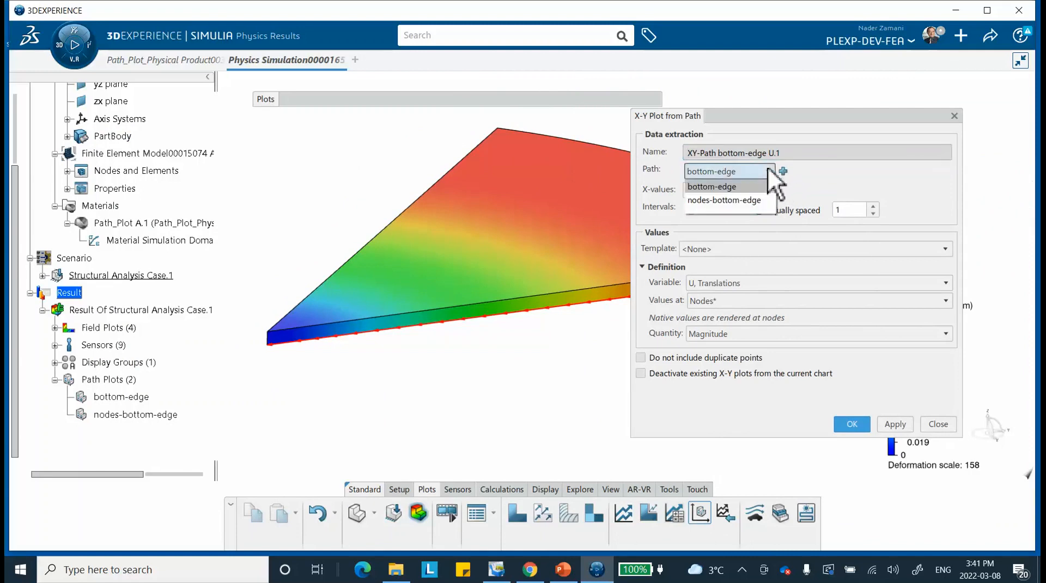
{"action": "left_click", "coordinate": [730, 185]}
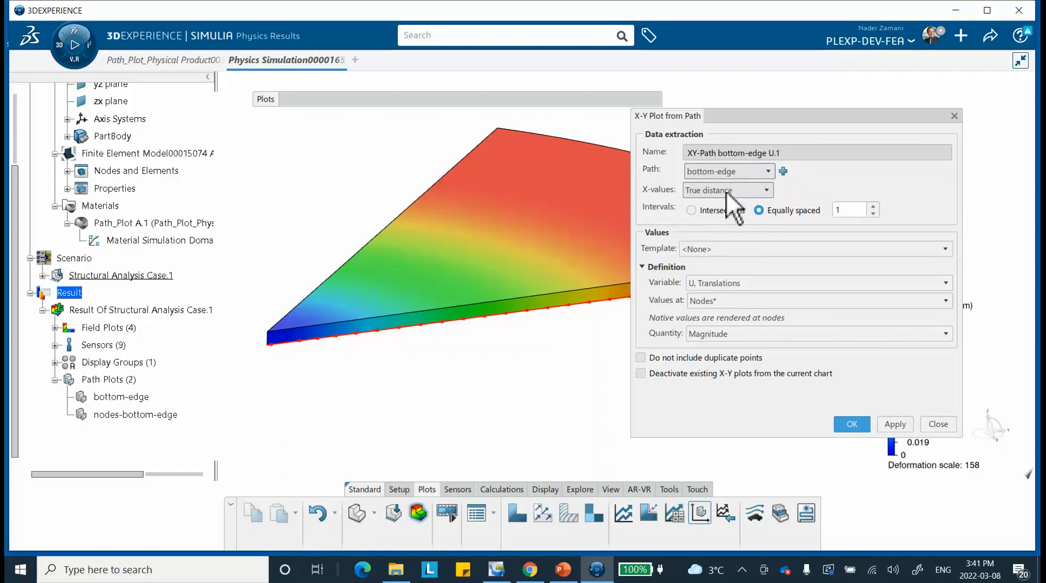
{"action": "left_click", "coordinate": [767, 170]}
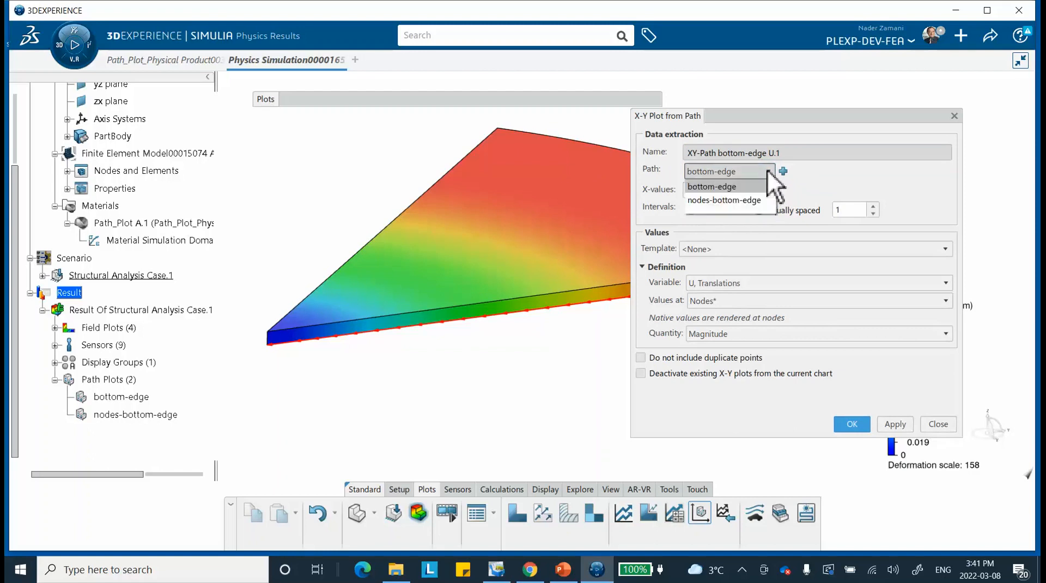
{"action": "left_click", "coordinate": [730, 185]}
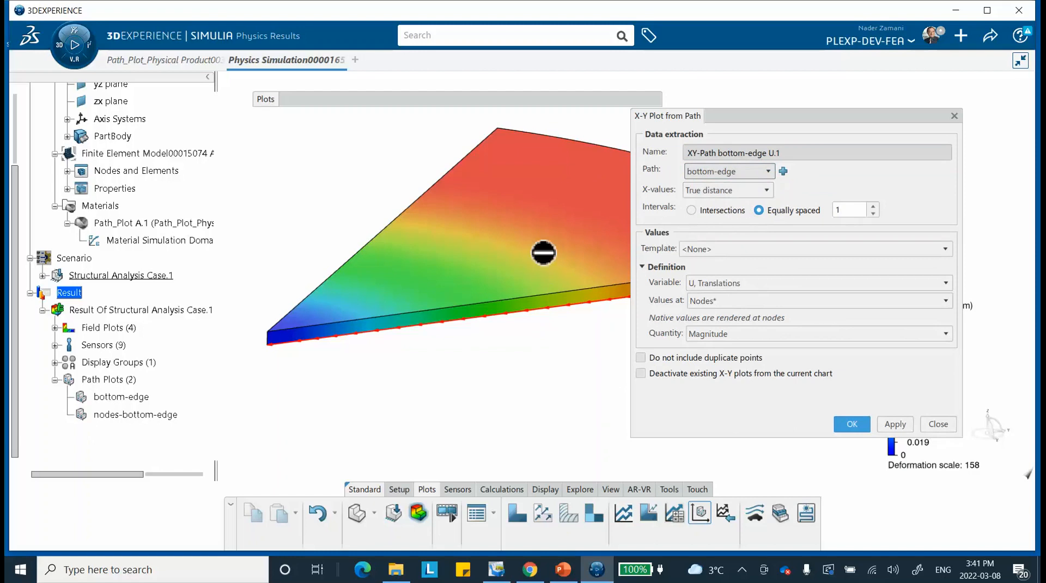
{"action": "middle_click_drag", "start_coordinate": [543, 252], "coordinate": [434, 262]}
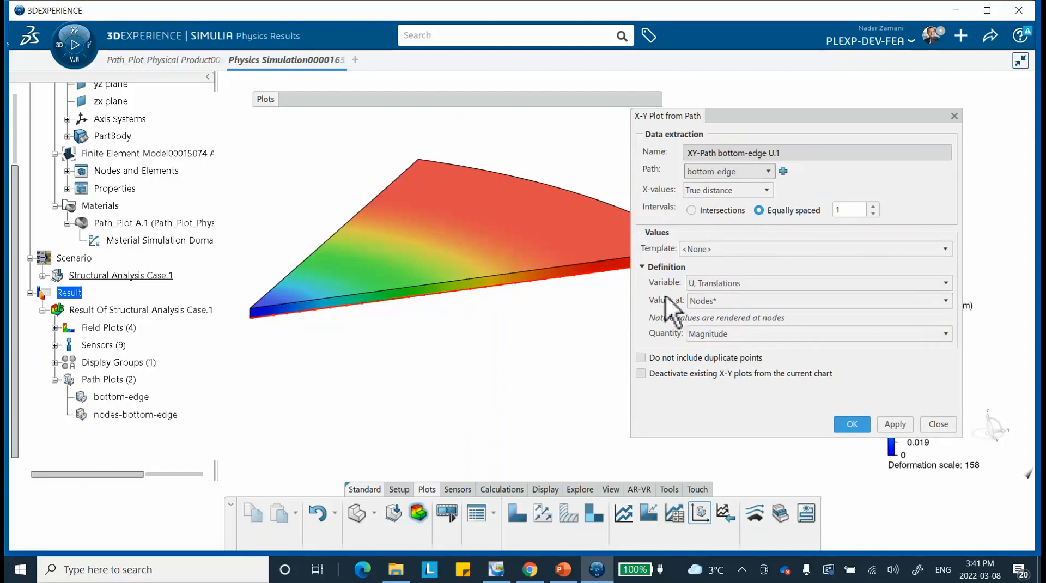
- Plot the Principal Magnitude of the stress components at nodes along the bottom-edge path against true distance
{"action": "left_click", "coordinate": [732, 283]}
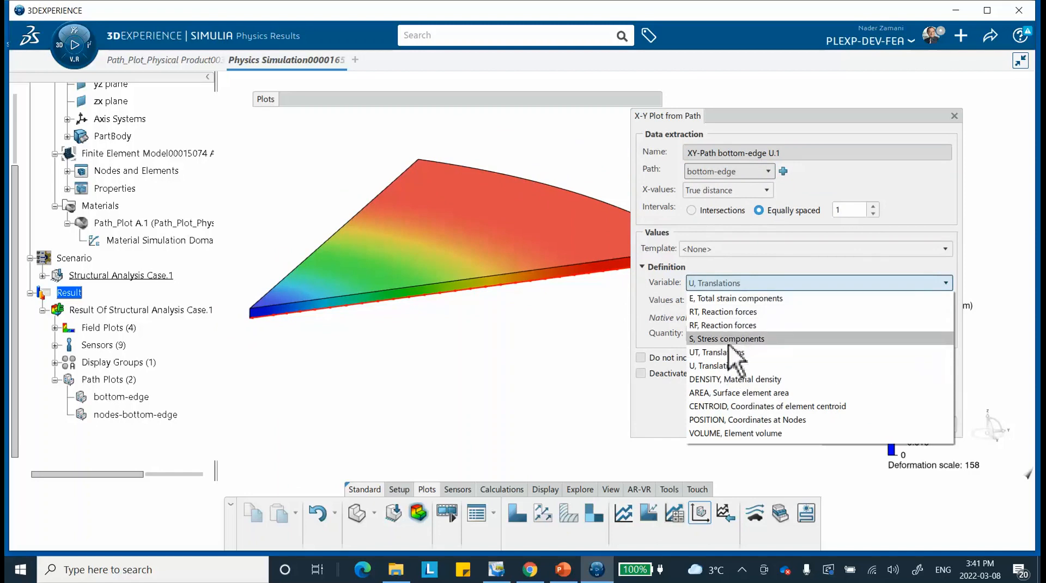
{"action": "left_click", "coordinate": [728, 340]}
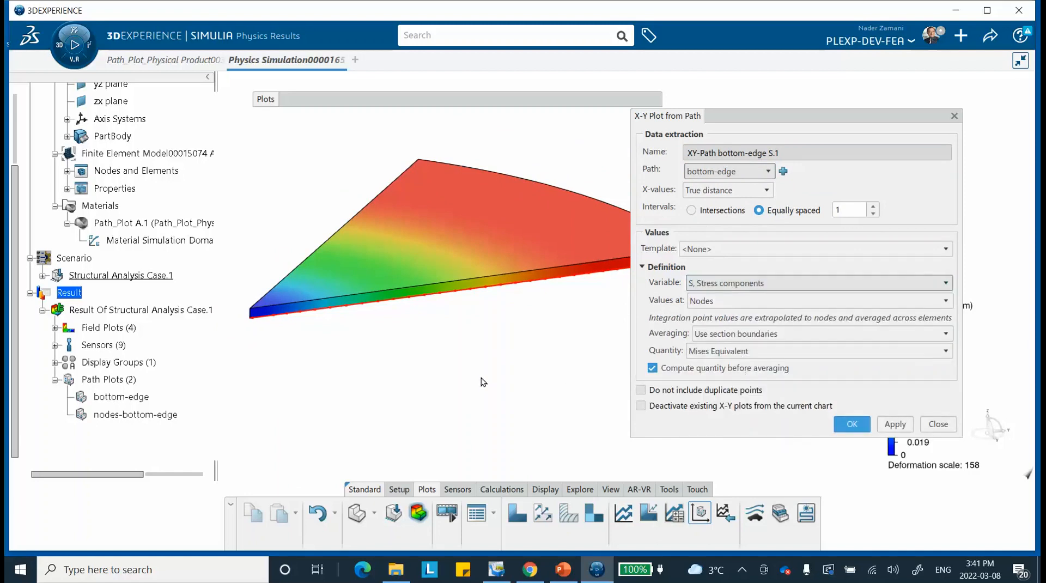
{"action": "left_click", "coordinate": [740, 349]}
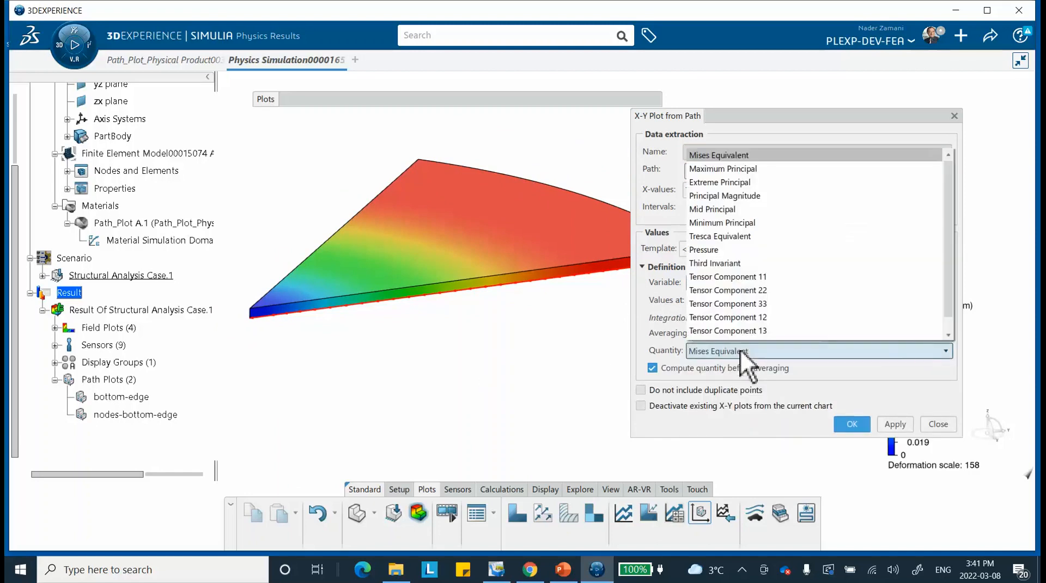
{"action": "left_click", "coordinate": [710, 195]}
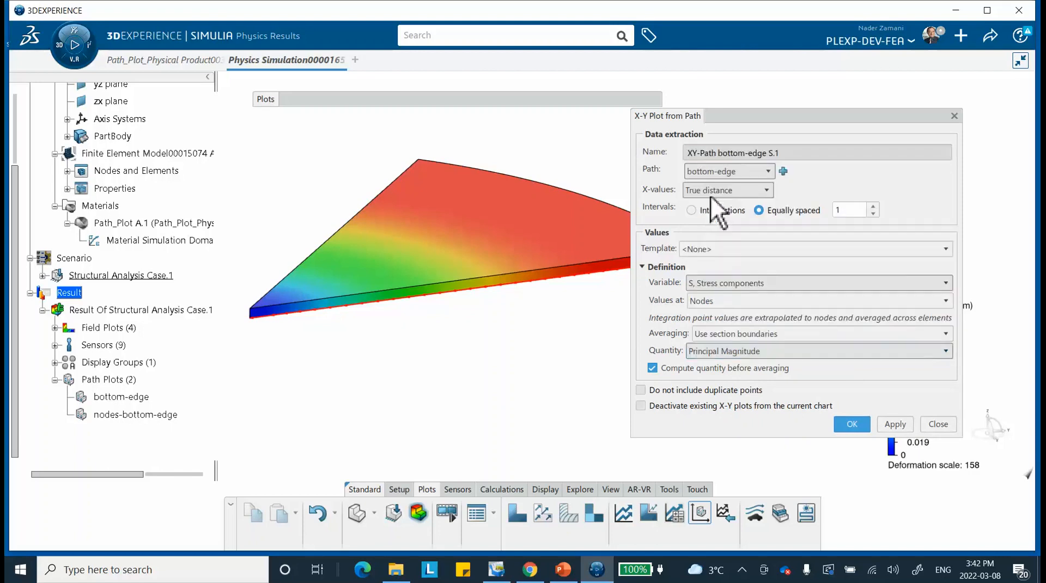
{"action": "middle_click_drag", "start_coordinate": [527, 350], "coordinate": [506, 331]}
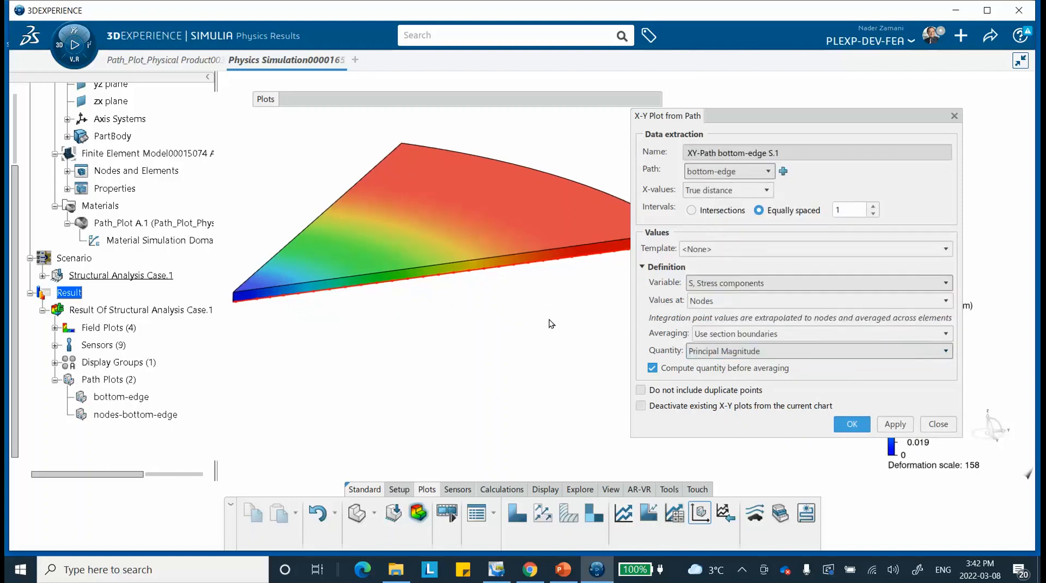
{"action": "left_click_drag", "start_coordinate": [774, 120], "coordinate": [835, 115]}
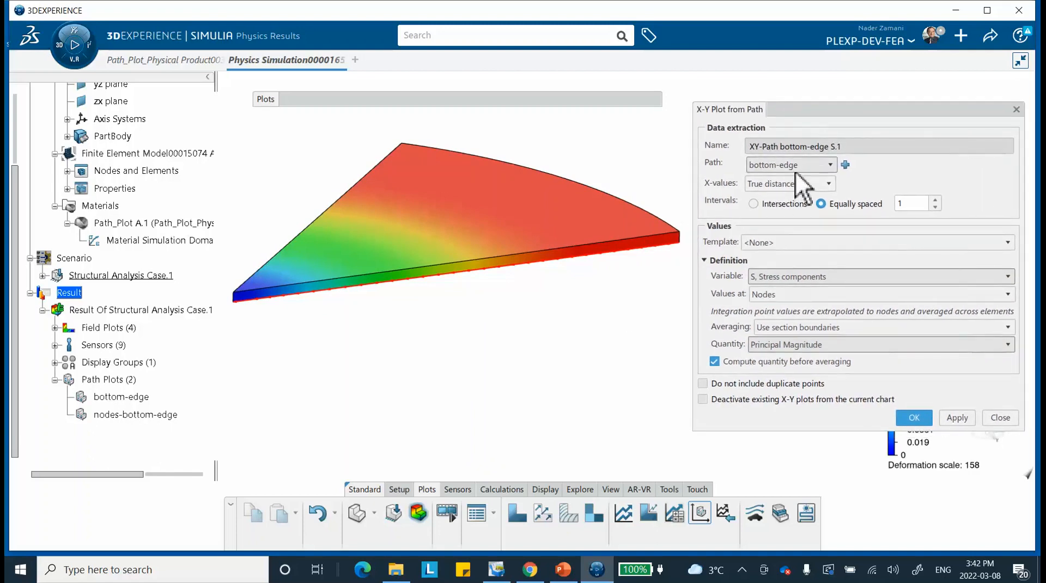
{"action": "left_click", "coordinate": [714, 361]}
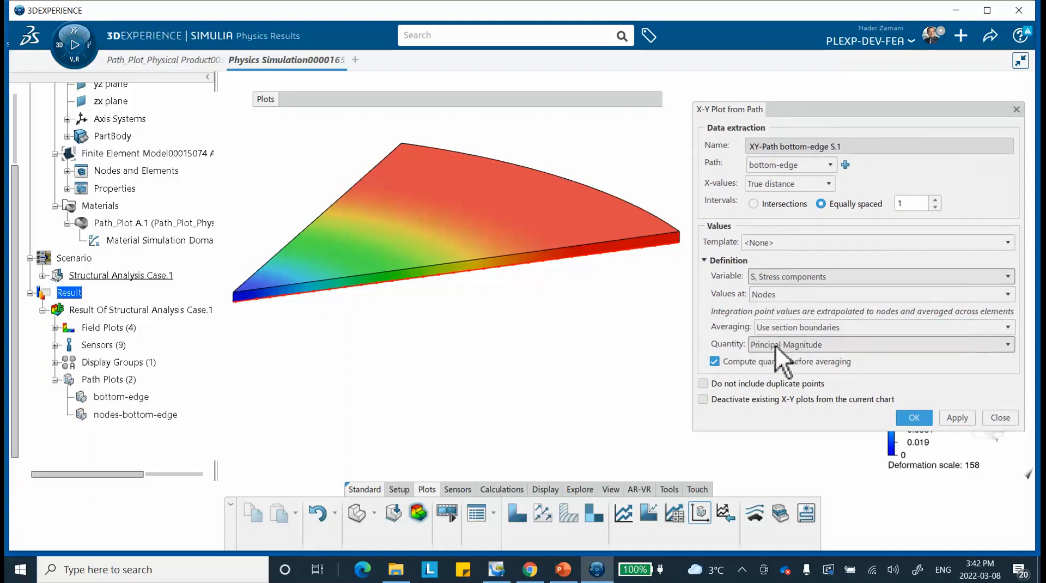
{"action": "left_click", "coordinate": [952, 417]}
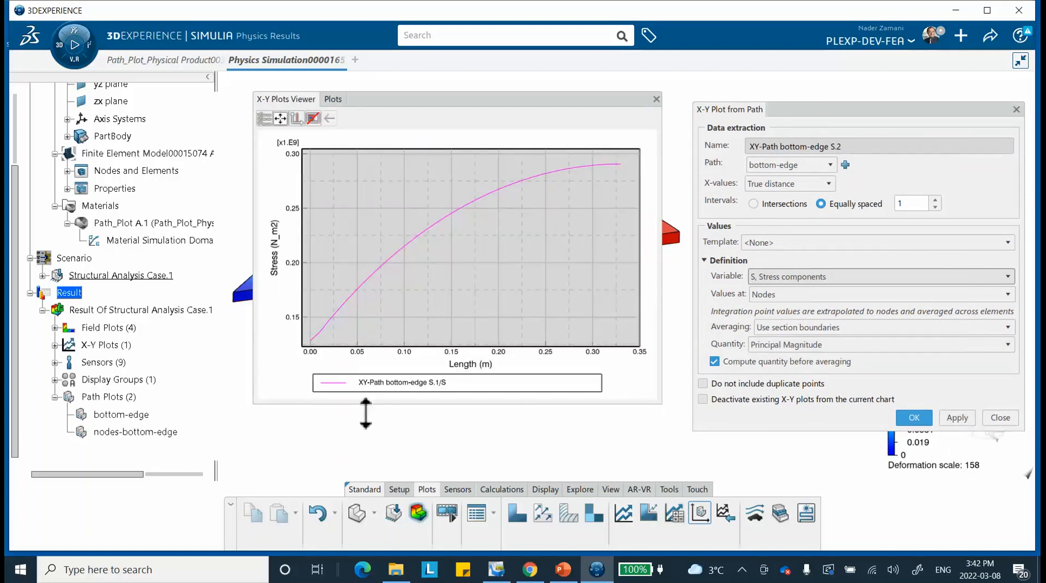
- Examine the start of the stress curve and compare its shape with the analytical stress curves on the PowerPoint slide
{"action": "mouse_move", "coordinate": [327, 341]}
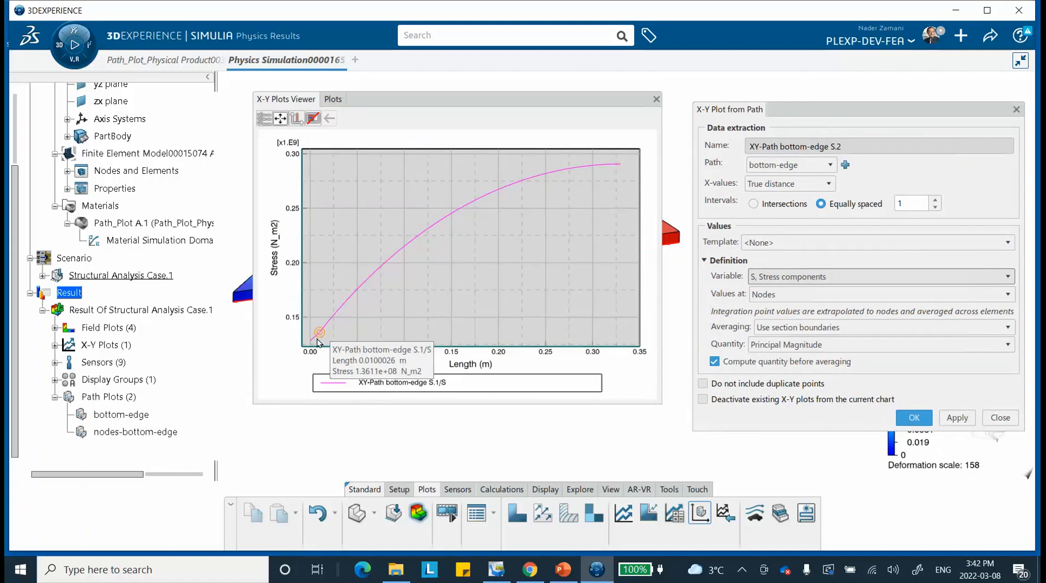
{"action": "left_click", "coordinate": [561, 570]}
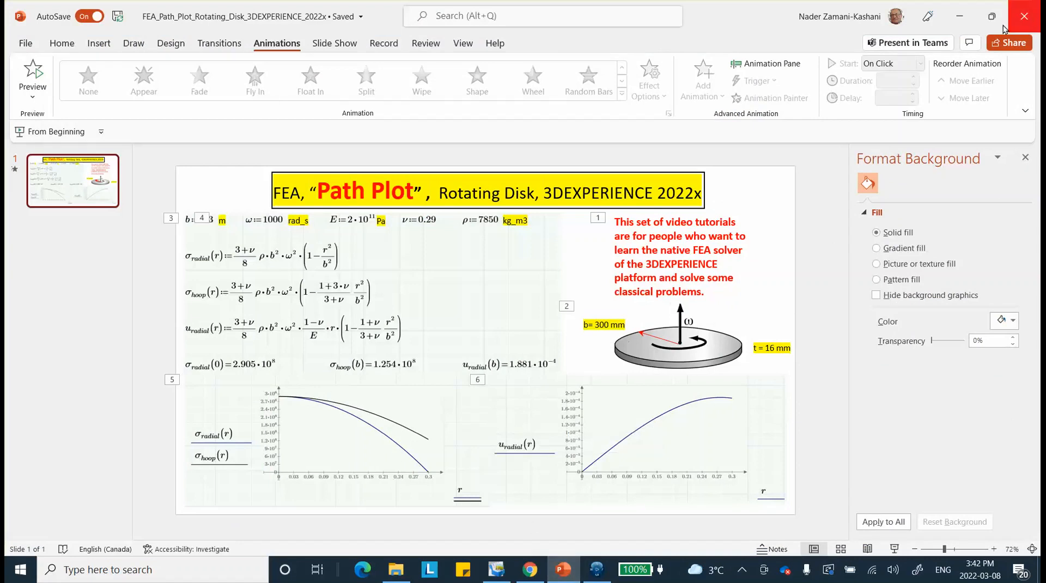
{"action": "left_click", "coordinate": [959, 16]}
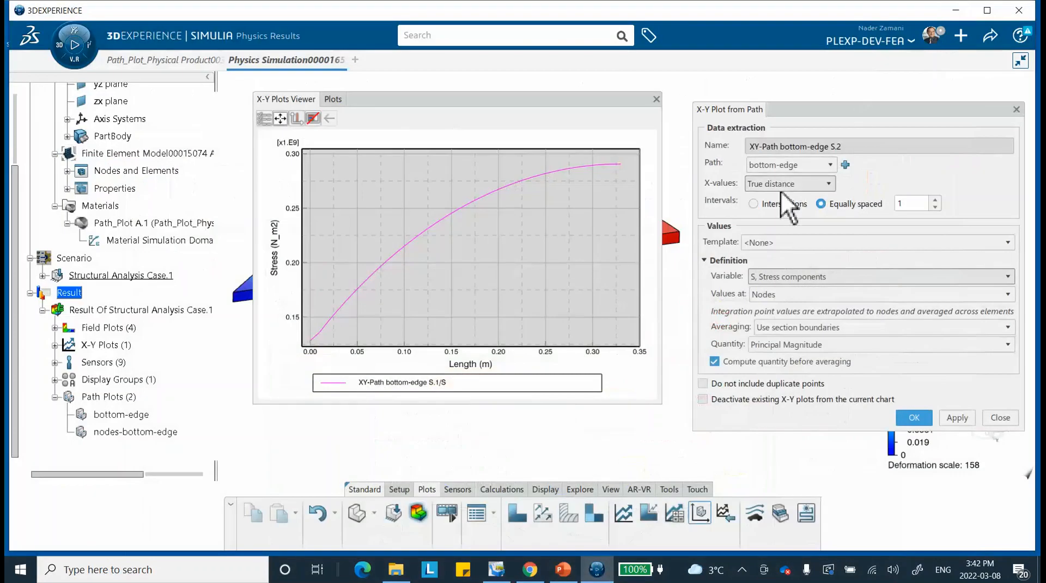
- Add a Principal Magnitude stress curve for the bottom-edge path using Y-distance as the X-values
{"action": "left_click", "coordinate": [829, 184]}
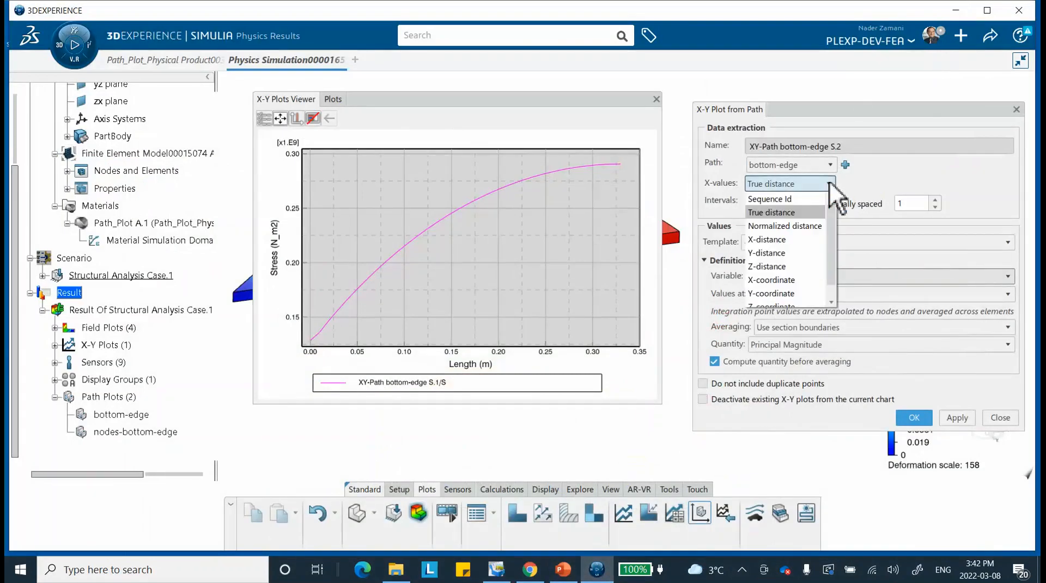
{"action": "left_click", "coordinate": [783, 252]}
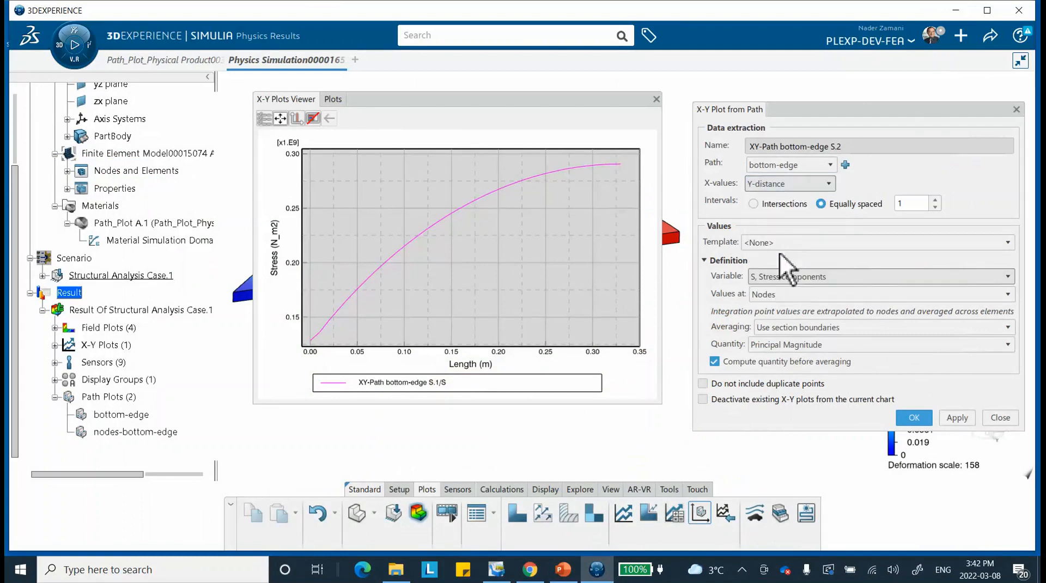
{"action": "left_click", "coordinate": [956, 418]}
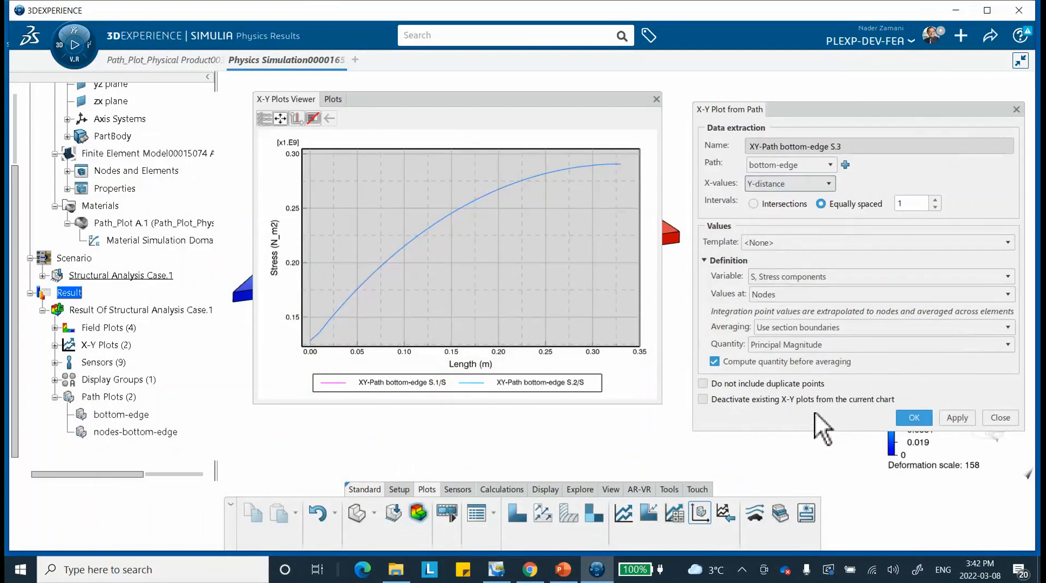
- Add a Principal Magnitude stress curve for the bottom-edge path using Y-coordinate as the X-values
{"action": "left_click", "coordinate": [809, 184]}
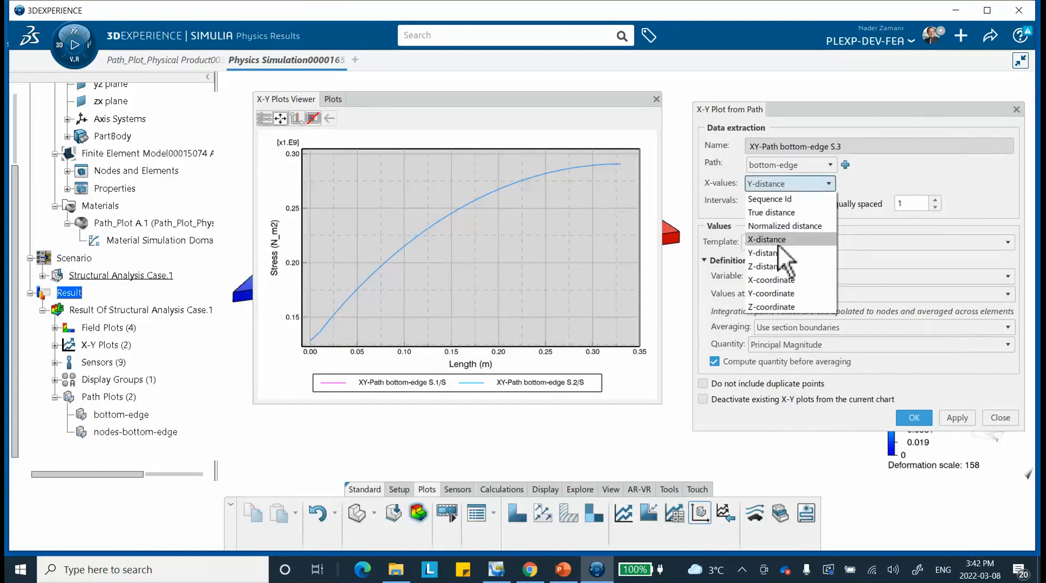
{"action": "left_click", "coordinate": [785, 294]}
{"action": "left_click", "coordinate": [951, 418]}
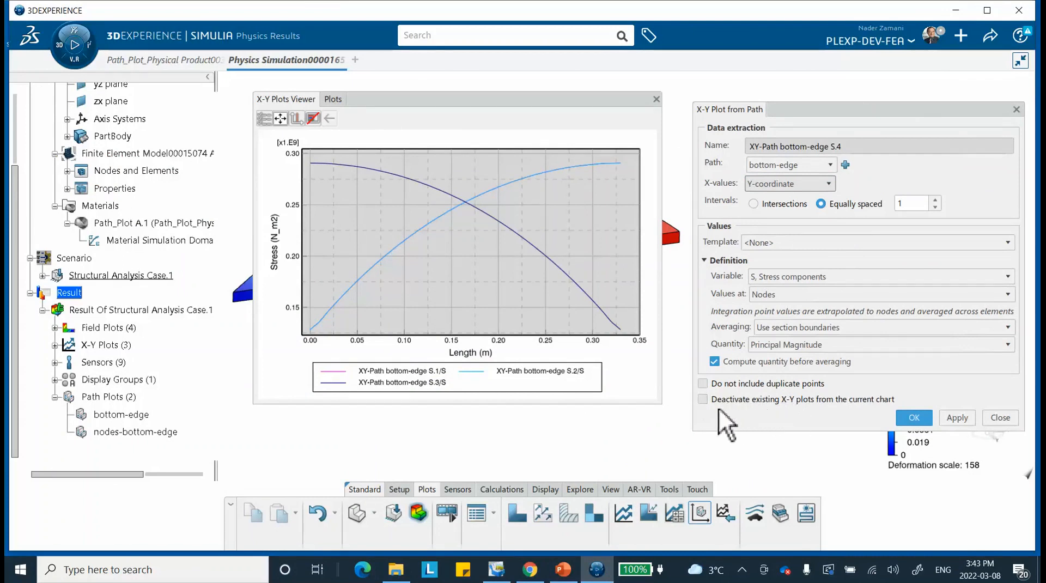
- Plot the Y-coordinate stress curve again on its own, with the existing X-Y plots in the current chart deactivated
{"action": "left_click", "coordinate": [703, 400]}
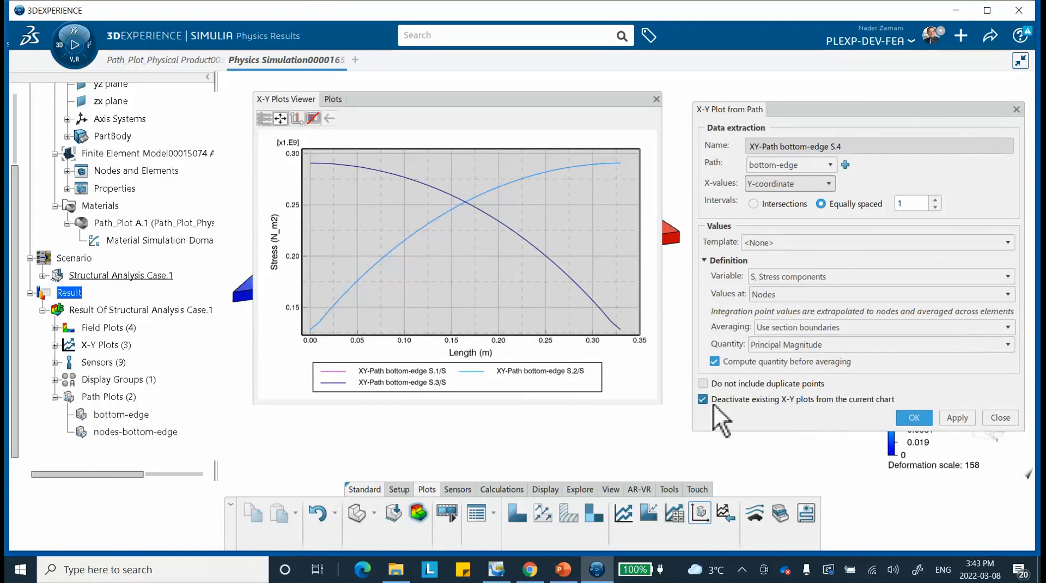
{"action": "left_click", "coordinate": [957, 417]}
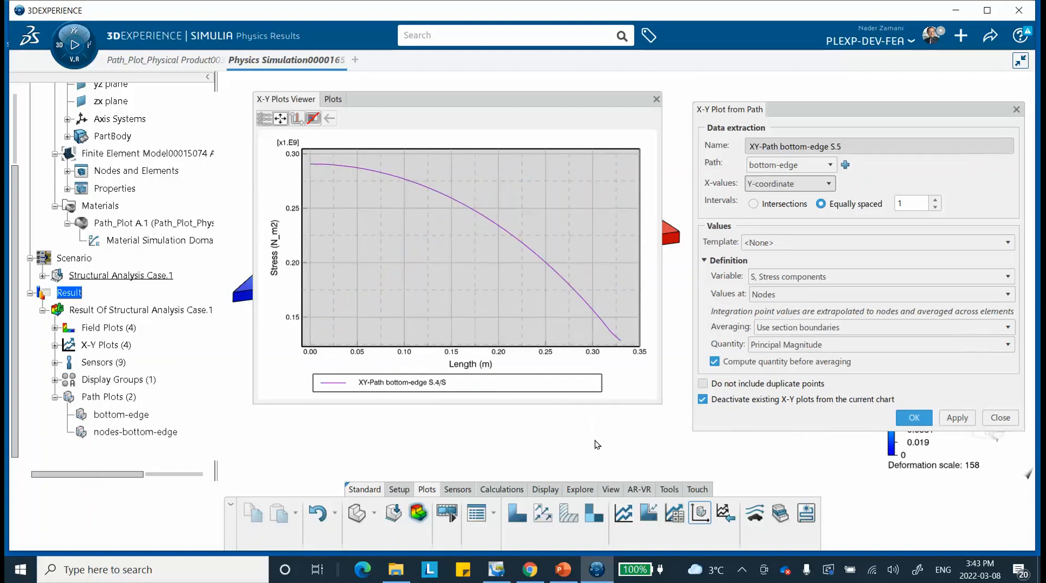
{"action": "mouse_move", "coordinate": [338, 174]}
- Plot the Mid Principal stress along the bottom-edge path, replacing the curve active in the chart
{"action": "left_click", "coordinate": [788, 345]}
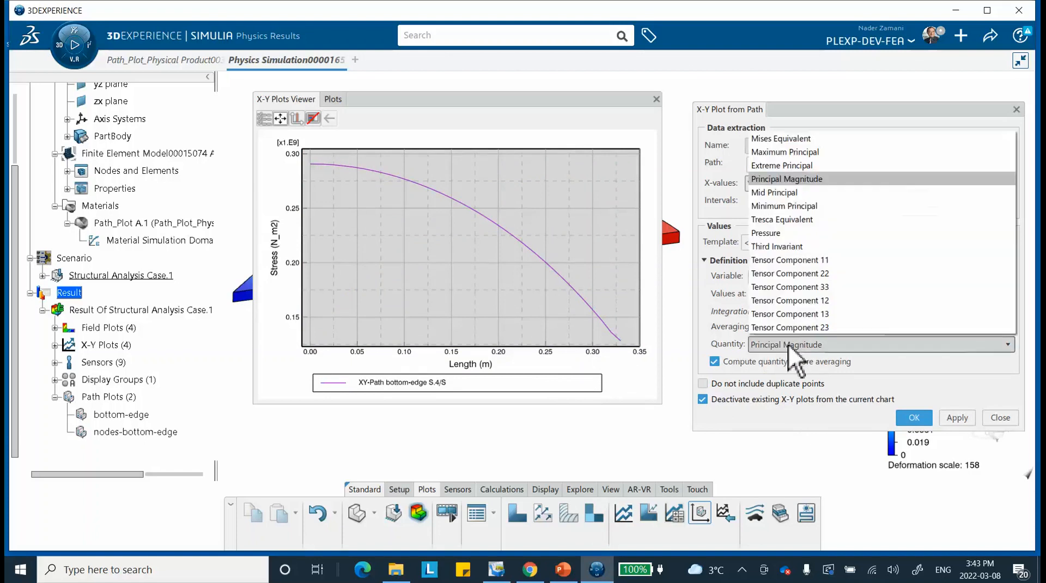
{"action": "left_click", "coordinate": [785, 193]}
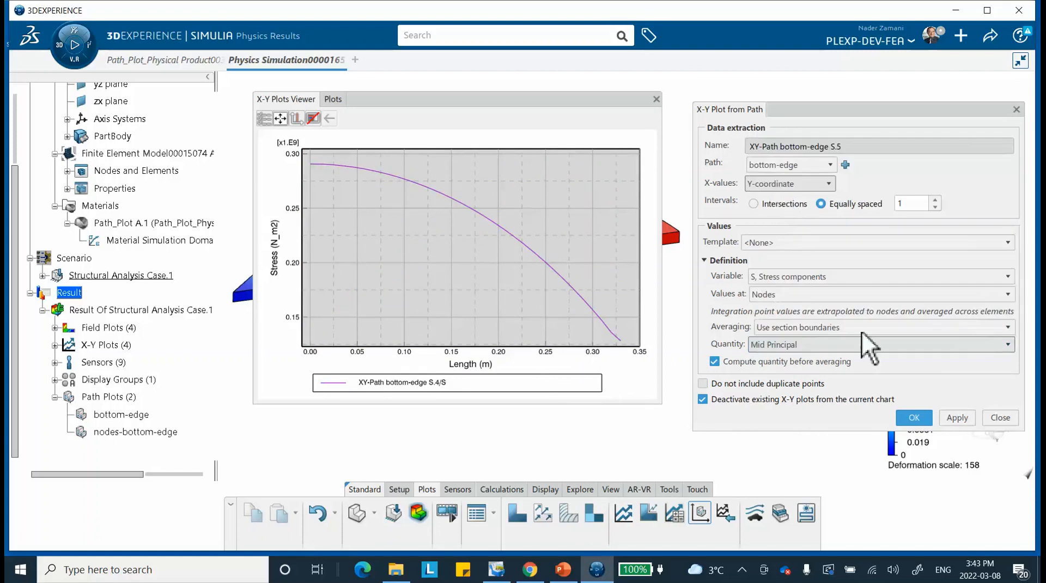
{"action": "left_click", "coordinate": [957, 418]}
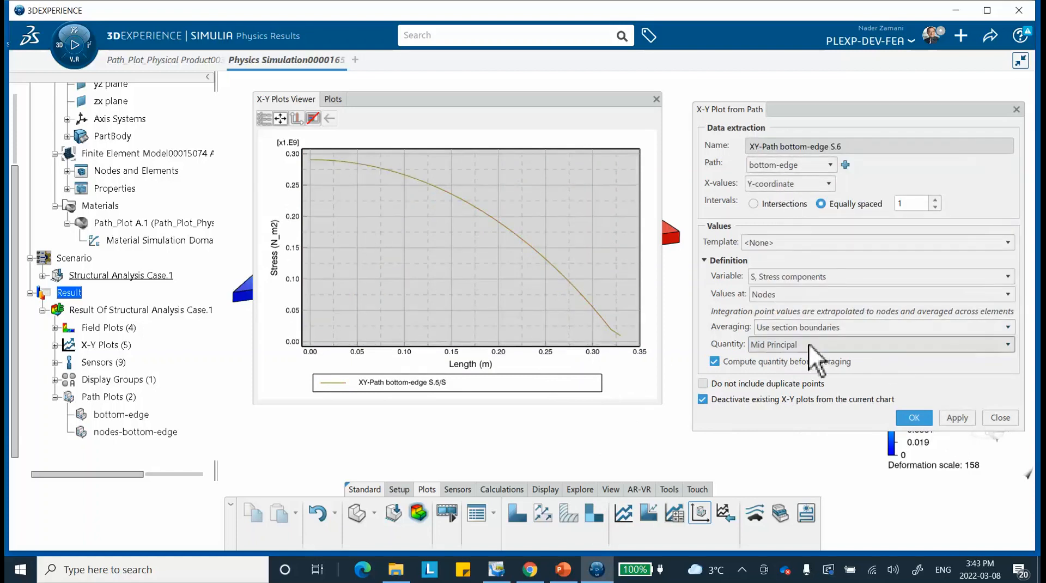
- Keep existing X-Y plots active and add the Maximum Principal stress along the bottom-edge path to the chart
{"action": "left_click", "coordinate": [785, 347]}
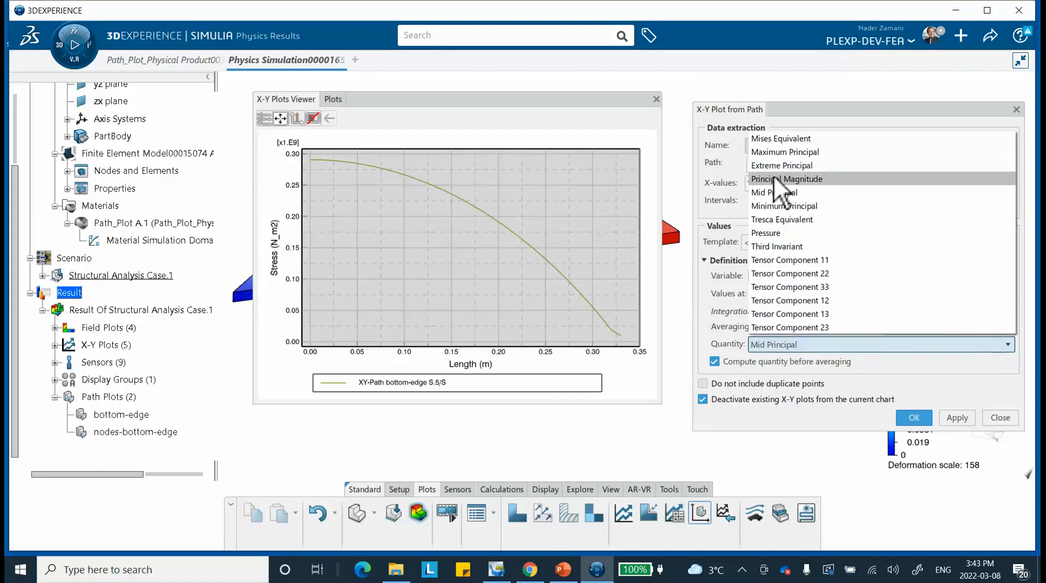
{"action": "left_click", "coordinate": [709, 411]}
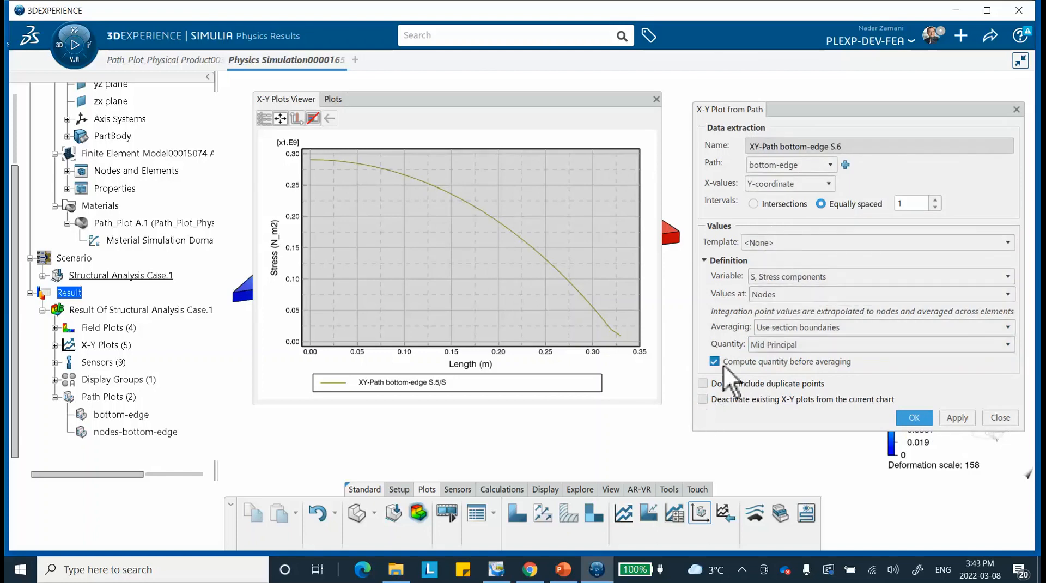
{"action": "left_click", "coordinate": [783, 345]}
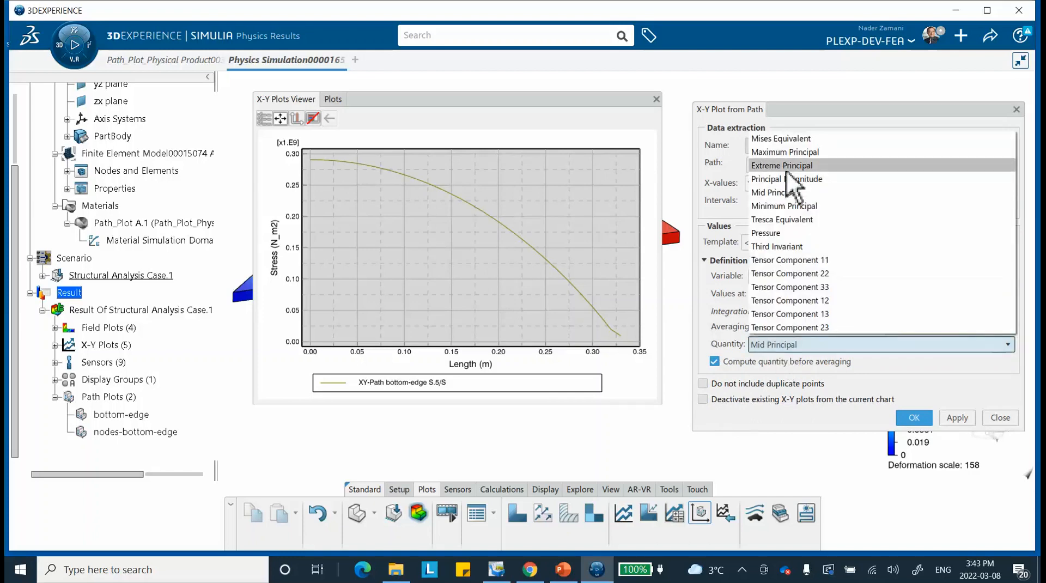
{"action": "left_click", "coordinate": [785, 152]}
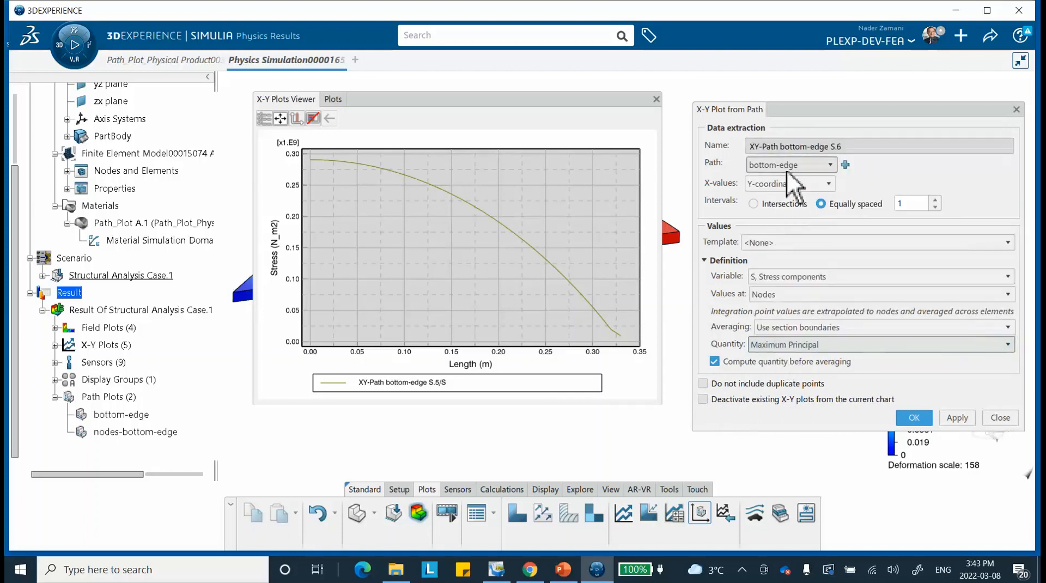
{"action": "left_click", "coordinate": [956, 418]}
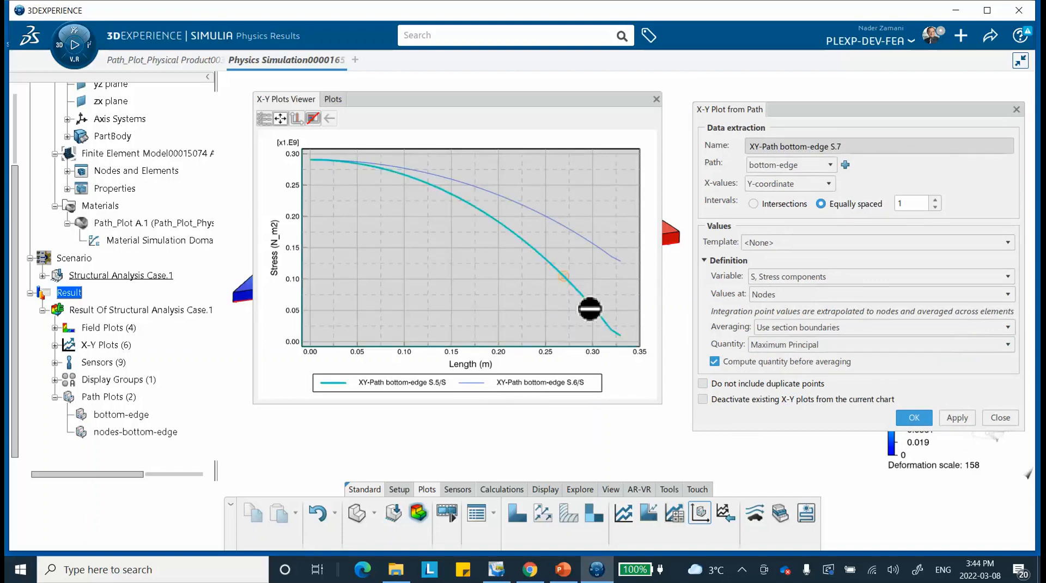
{"action": "mouse_move", "coordinate": [619, 338]}
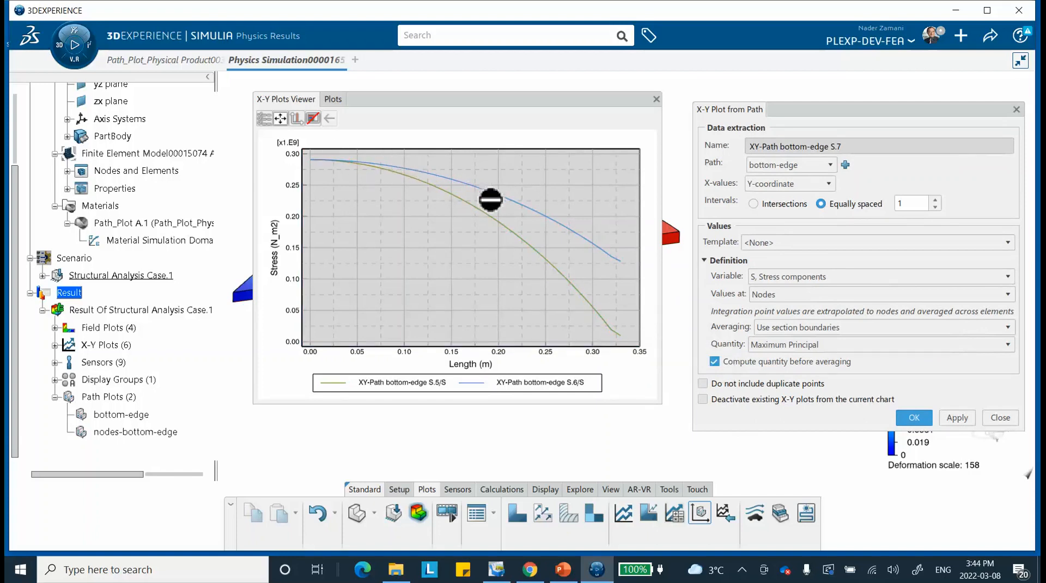
{"action": "mouse_move", "coordinate": [616, 263]}
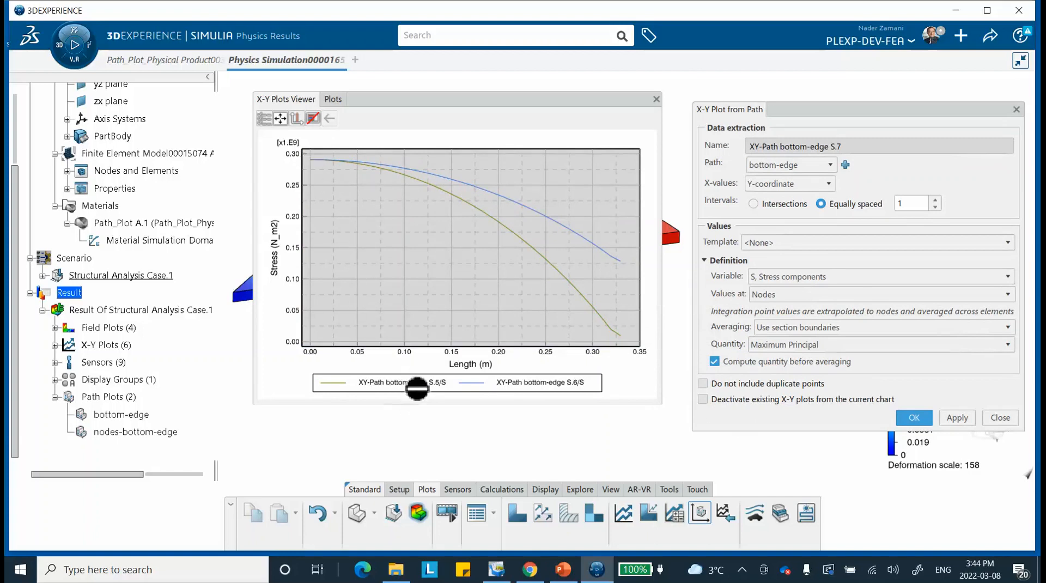
- Add the Minimum Principal stress along the bottom-edge path to the chart and compare the curves with the analytical ones in PowerPoint
{"action": "left_click", "coordinate": [787, 346]}
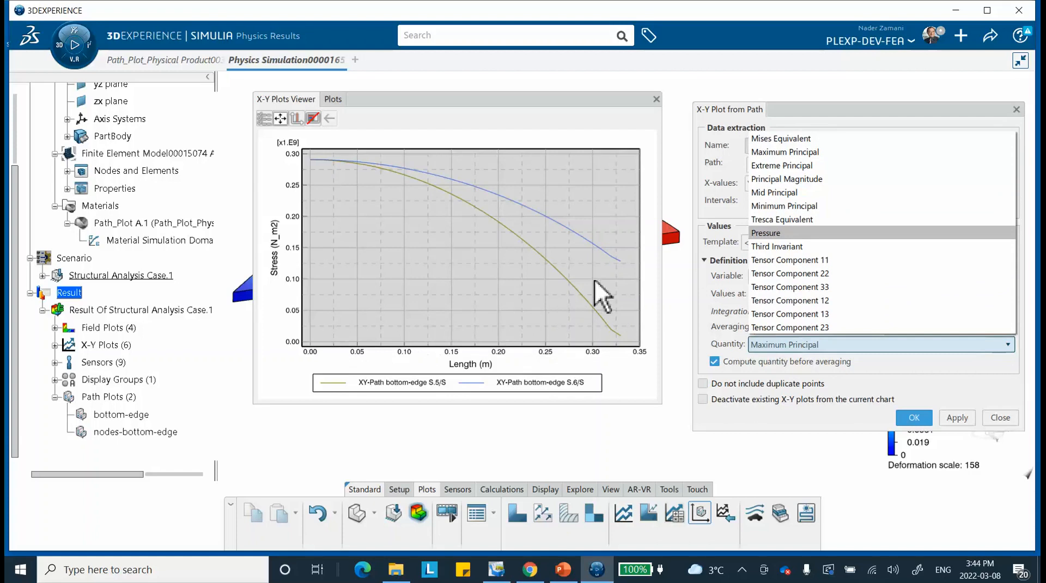
{"action": "left_click", "coordinate": [782, 206]}
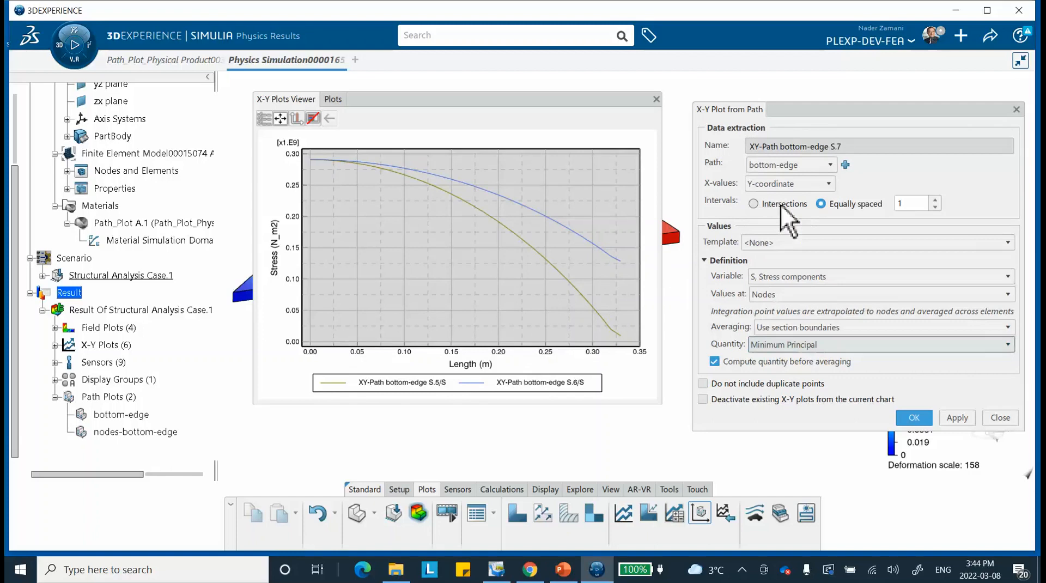
{"action": "left_click", "coordinate": [957, 417]}
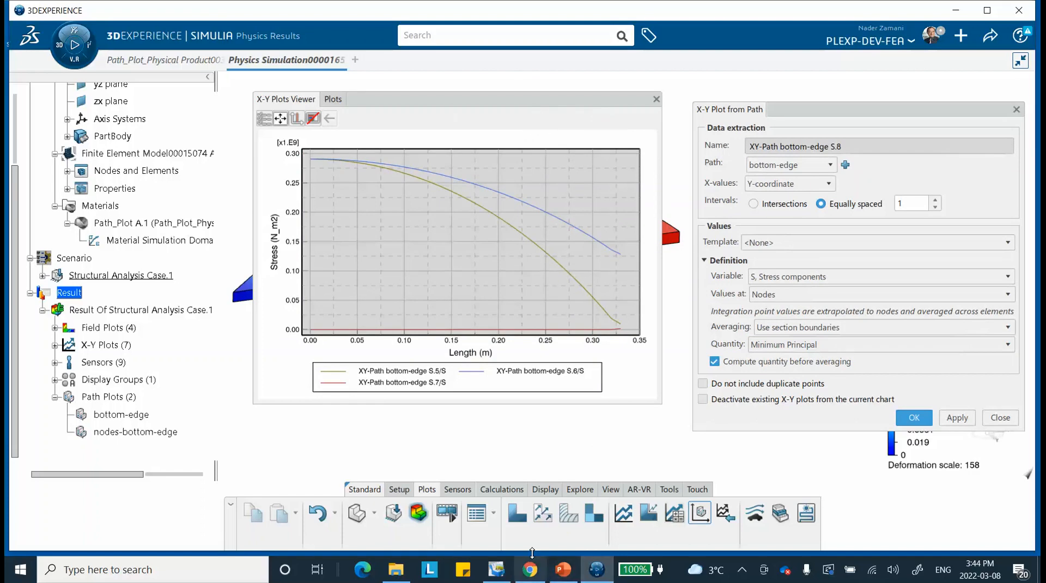
{"action": "left_click", "coordinate": [563, 569]}
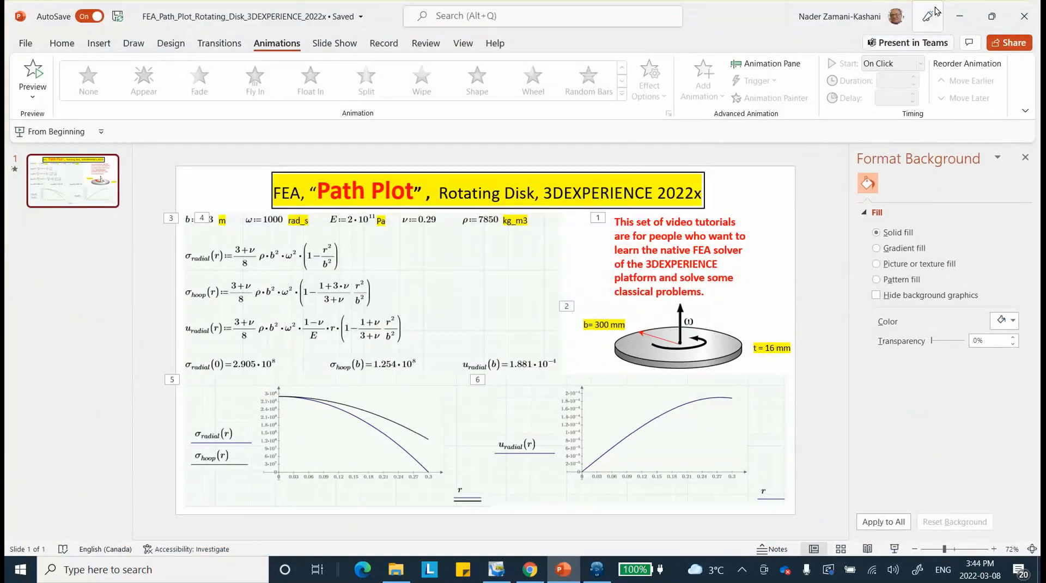
{"action": "left_click", "coordinate": [961, 15]}
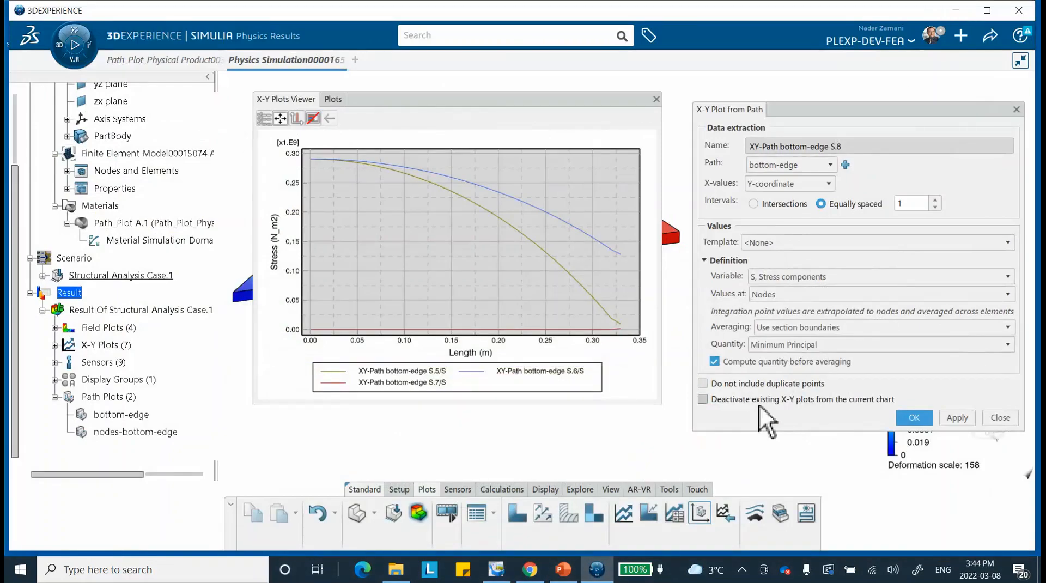
- Accept and close the X-Y plot from path definition, and collapse the chart viewer to uncover the plate
{"action": "left_click", "coordinate": [914, 418]}
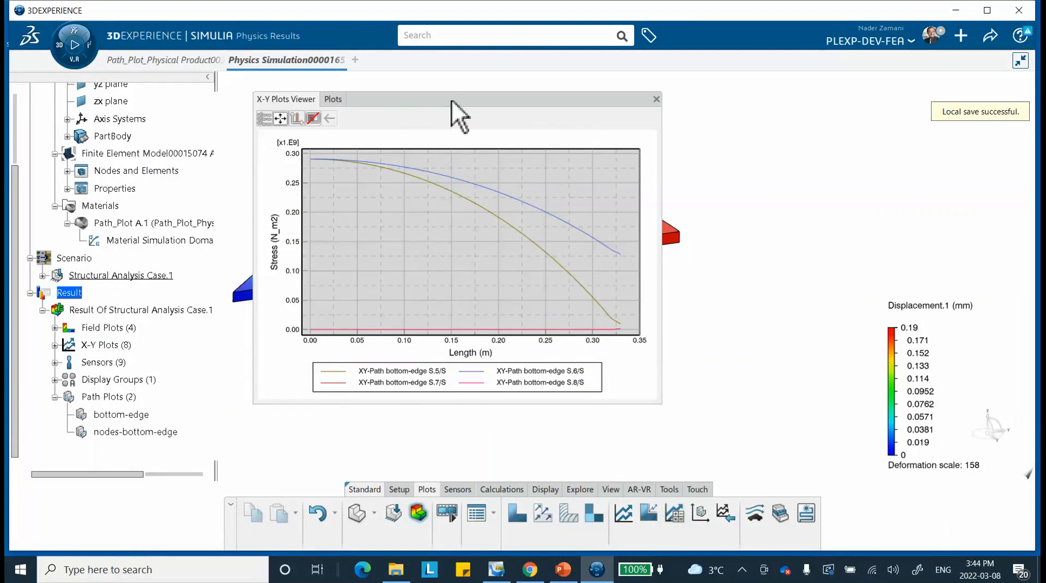
{"action": "left_click", "coordinate": [452, 101]}
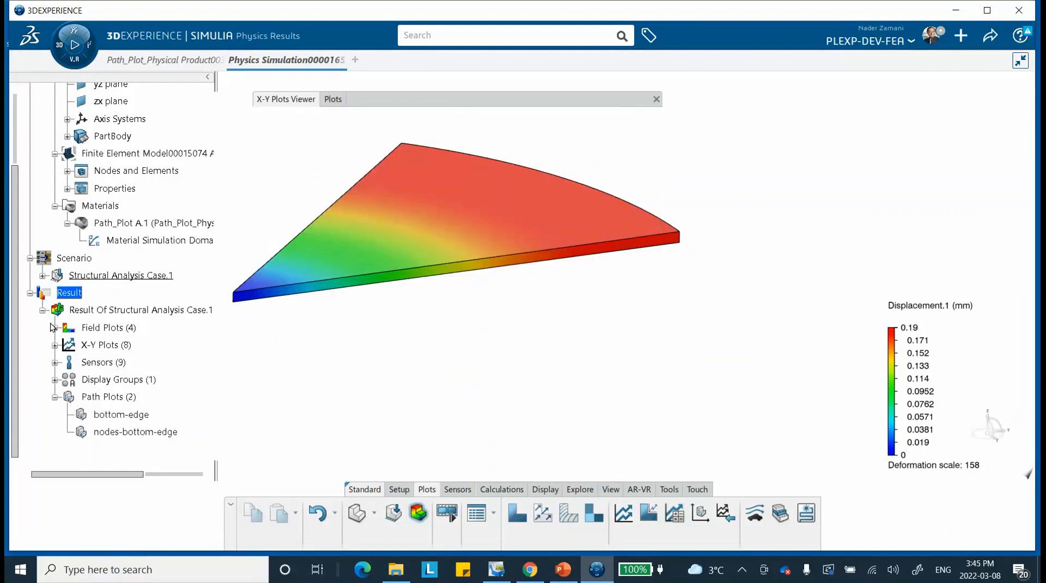
- Reopen the X-Y plot XY-Path bottom-edge S.8 to view the stress curves, then close its definition and the chart viewer
{"action": "left_click", "coordinate": [55, 345]}
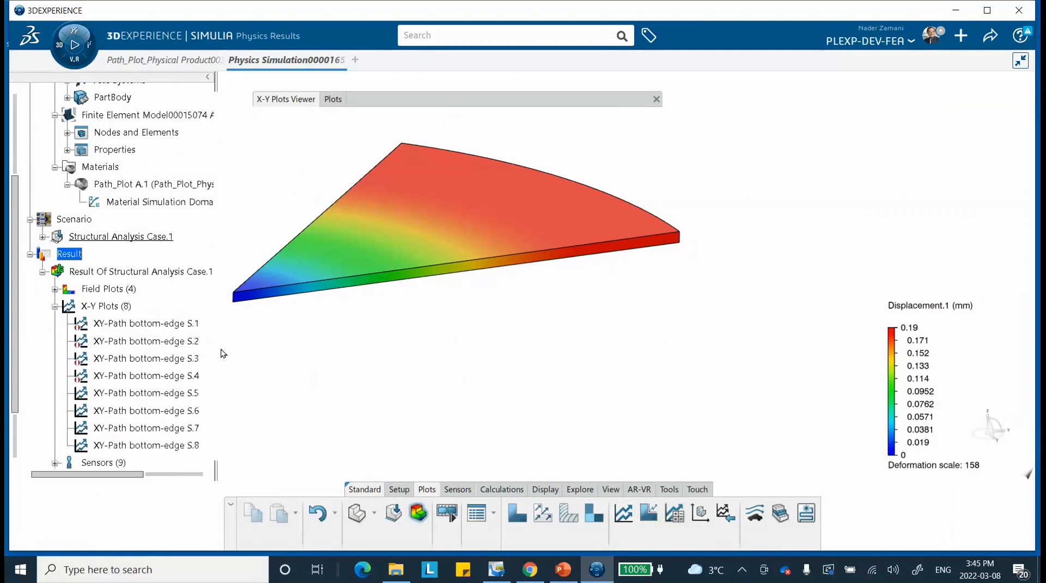
{"action": "scroll", "coordinate": [115, 351], "scroll_direction": "down", "scroll_amount": 1}
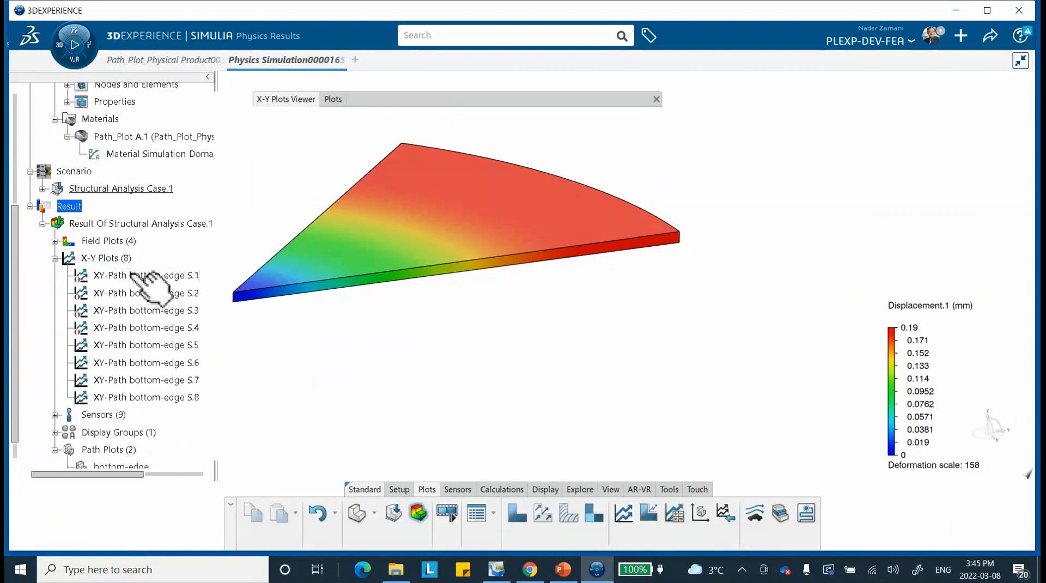
{"action": "double_click", "coordinate": [132, 396]}
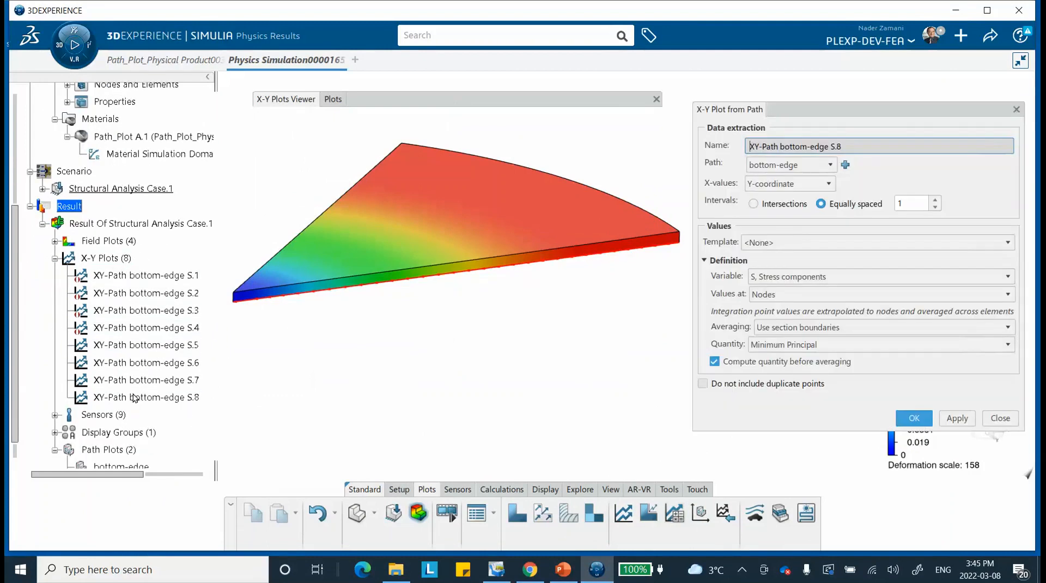
{"action": "left_click", "coordinate": [955, 419]}
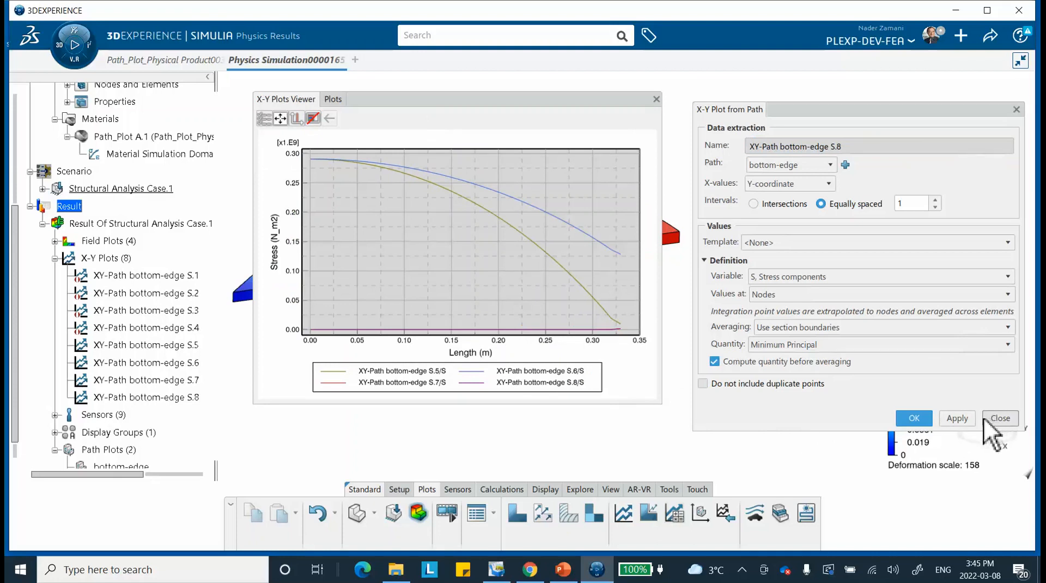
{"action": "left_click", "coordinate": [1000, 418]}
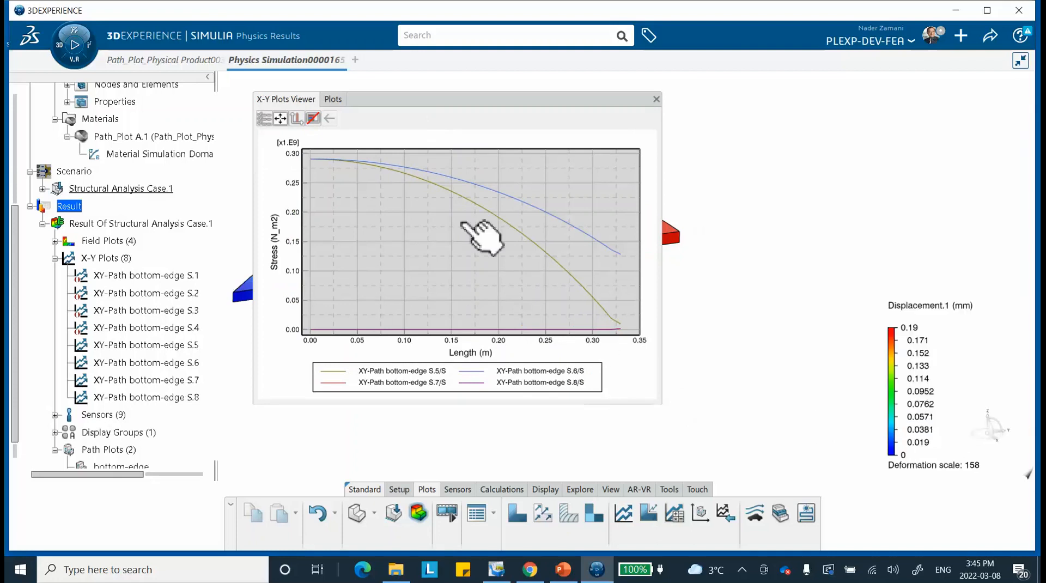
{"action": "left_click", "coordinate": [656, 98]}
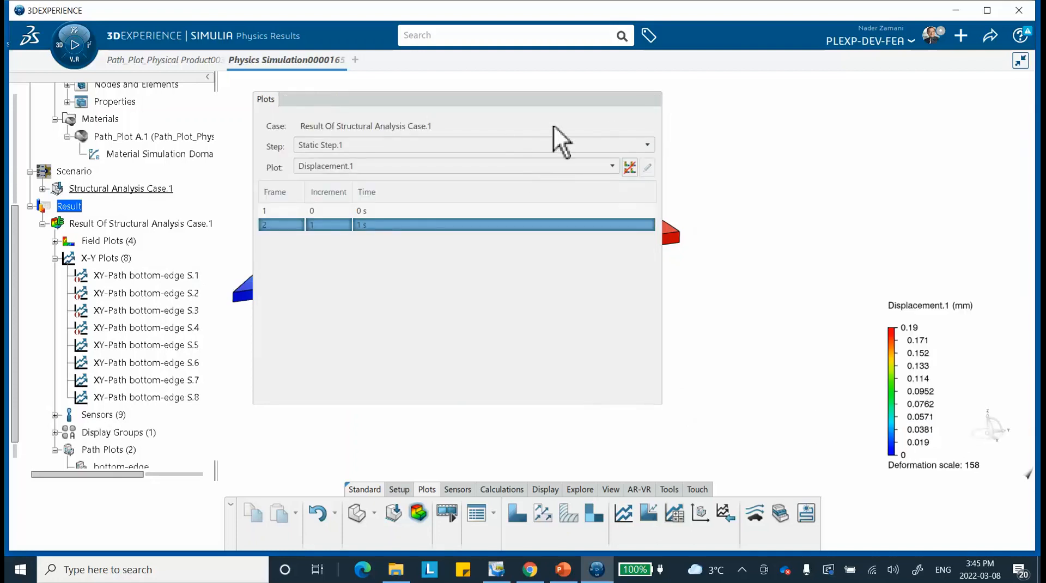
- Delete the X-Y plots XY-Path bottom-edge S.1 through S.5 from the results
{"action": "left_click", "coordinate": [194, 275]}
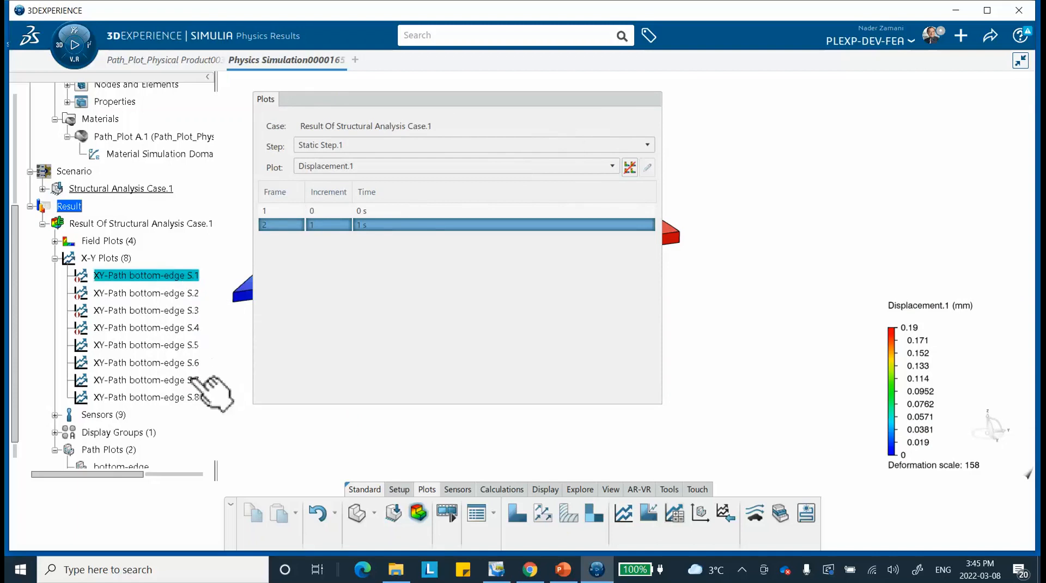
{"action": "left_click", "coordinate": [180, 379], "text": "shift"}
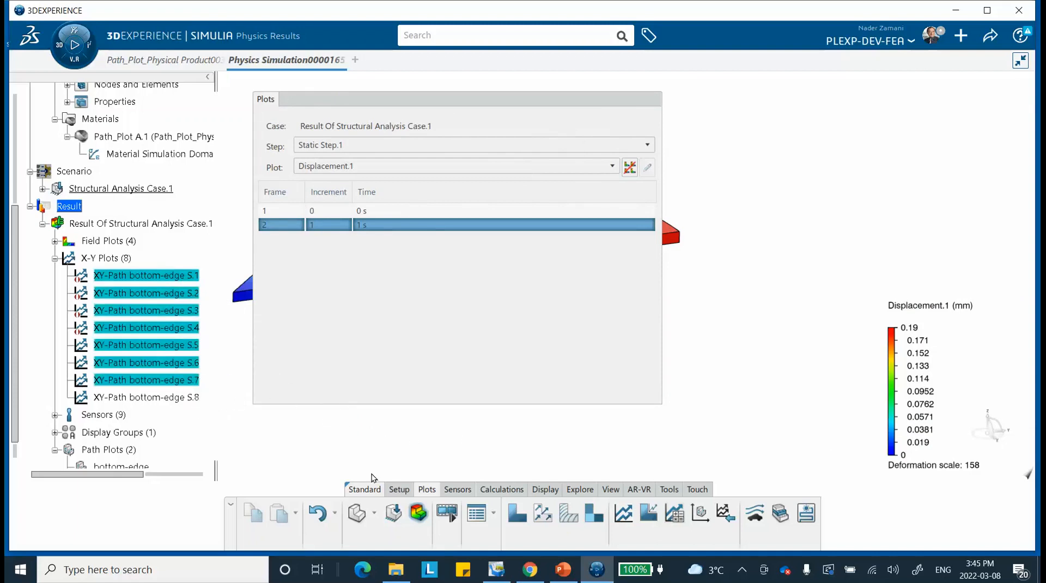
{"action": "left_click", "coordinate": [323, 464]}
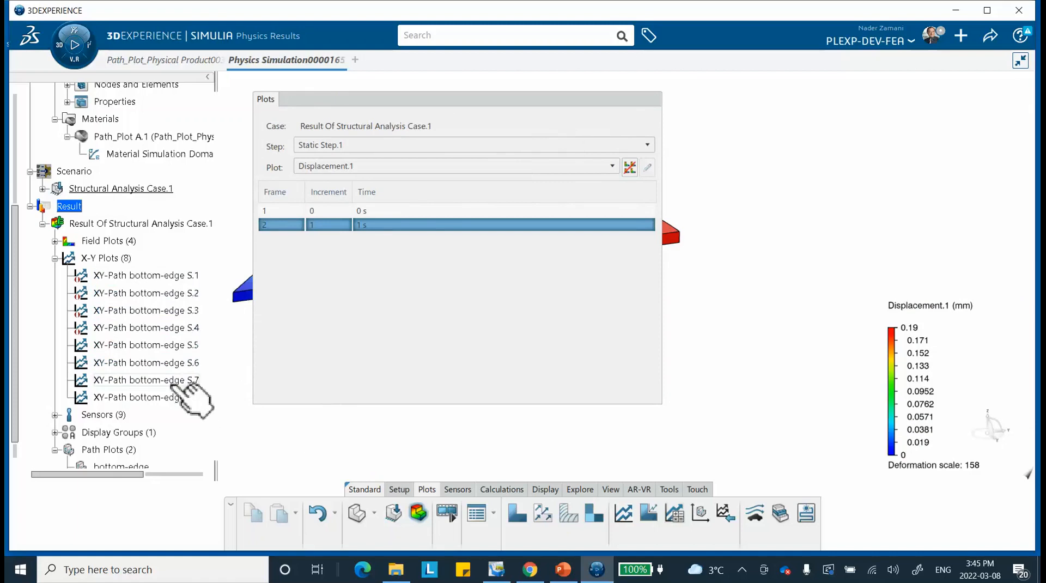
{"action": "left_click", "coordinate": [188, 275]}
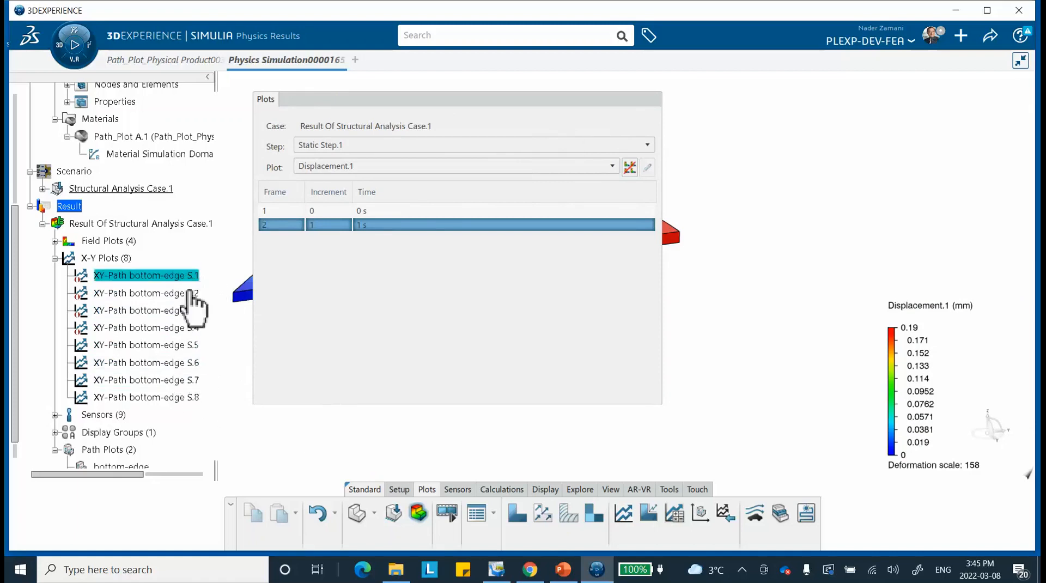
{"action": "left_click", "coordinate": [189, 344], "text": "shift"}
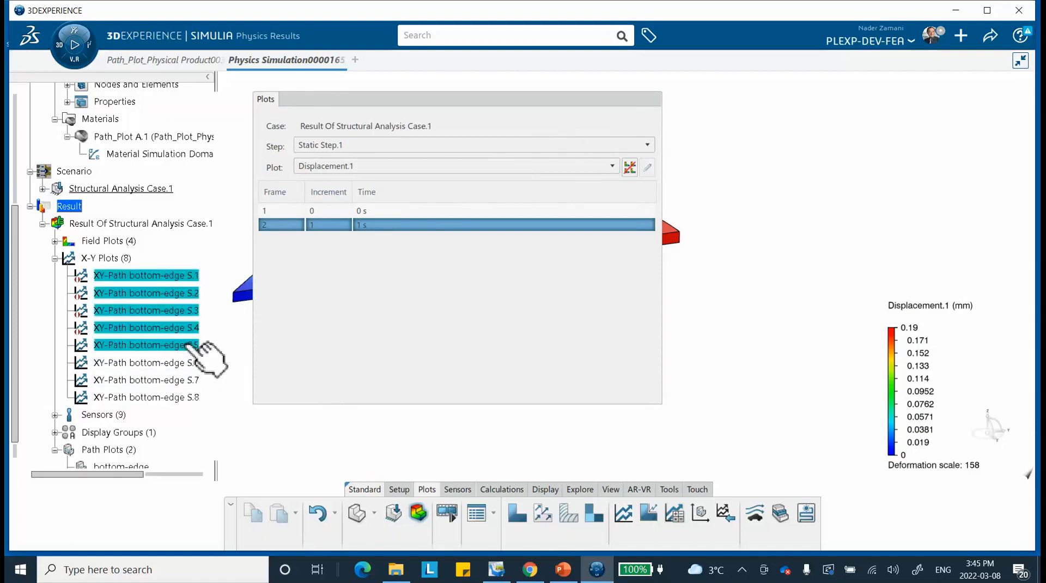
{"action": "key", "text": "Delete"}
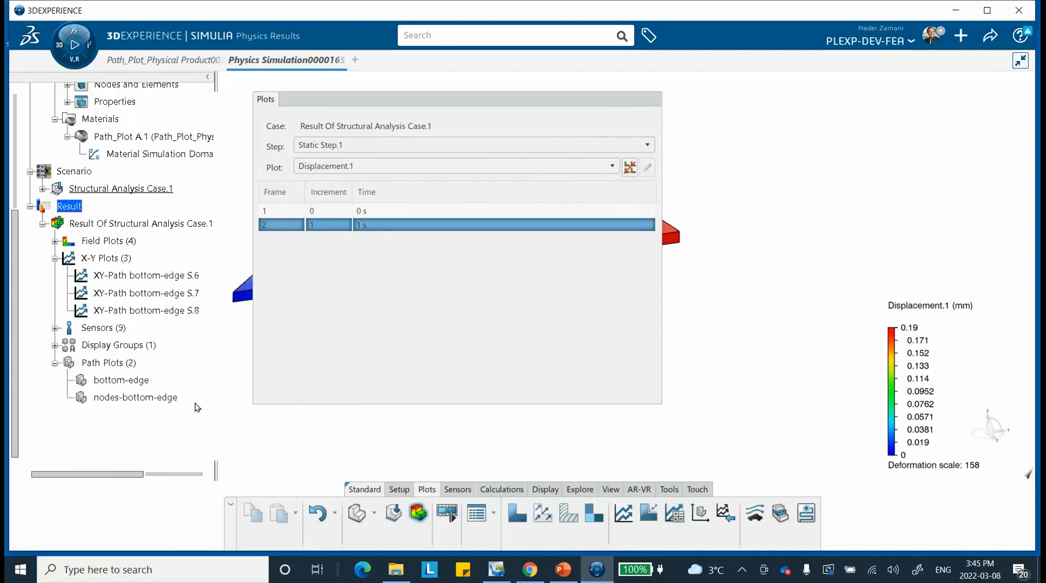
- Display the chart from XY-Path bottom-edge S.8 to examine the remaining curves, and close the plot definition
{"action": "double_click", "coordinate": [176, 312]}
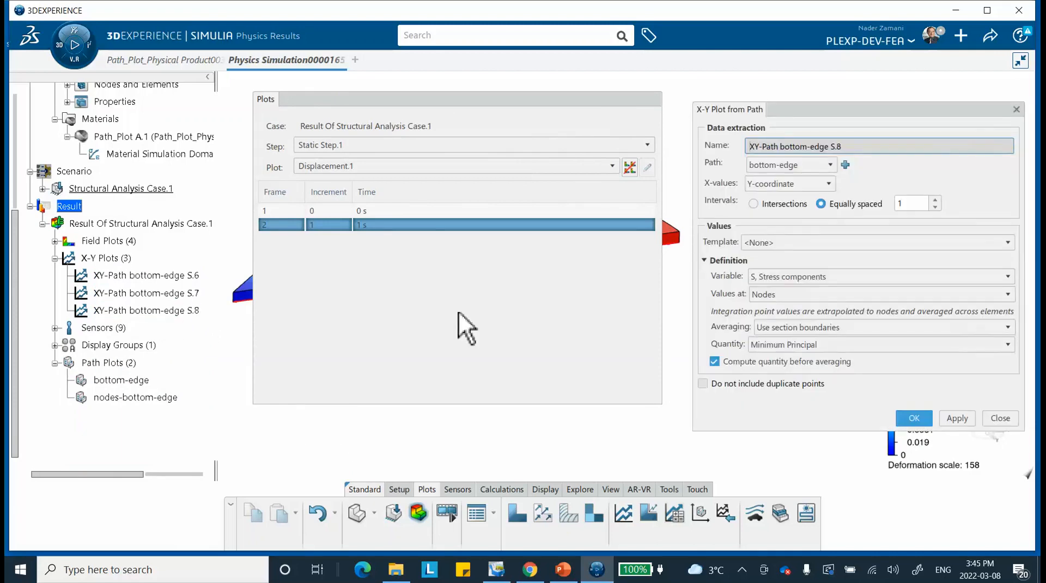
{"action": "left_click", "coordinate": [955, 418]}
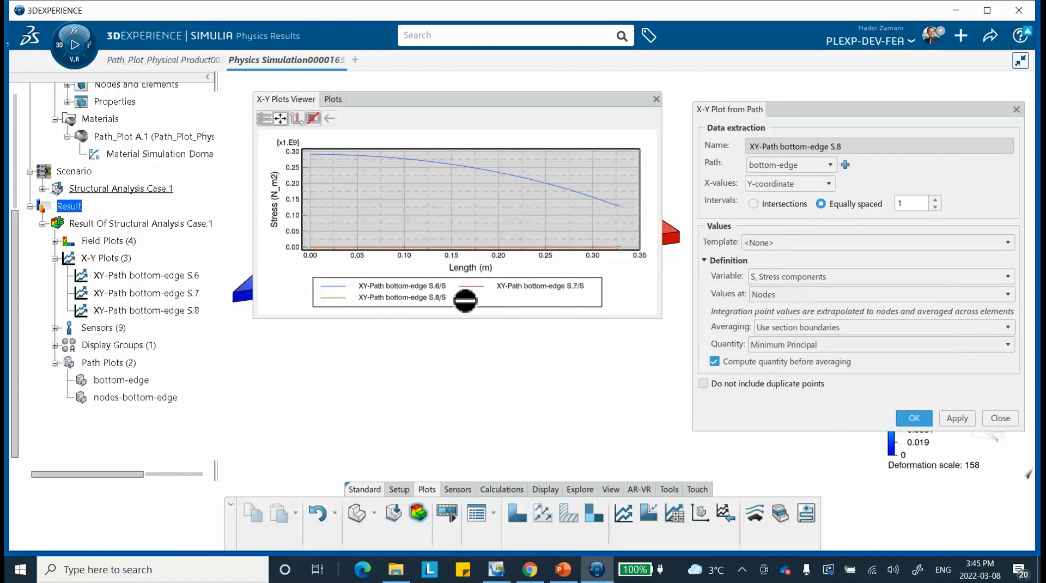
{"action": "left_click", "coordinate": [995, 416]}
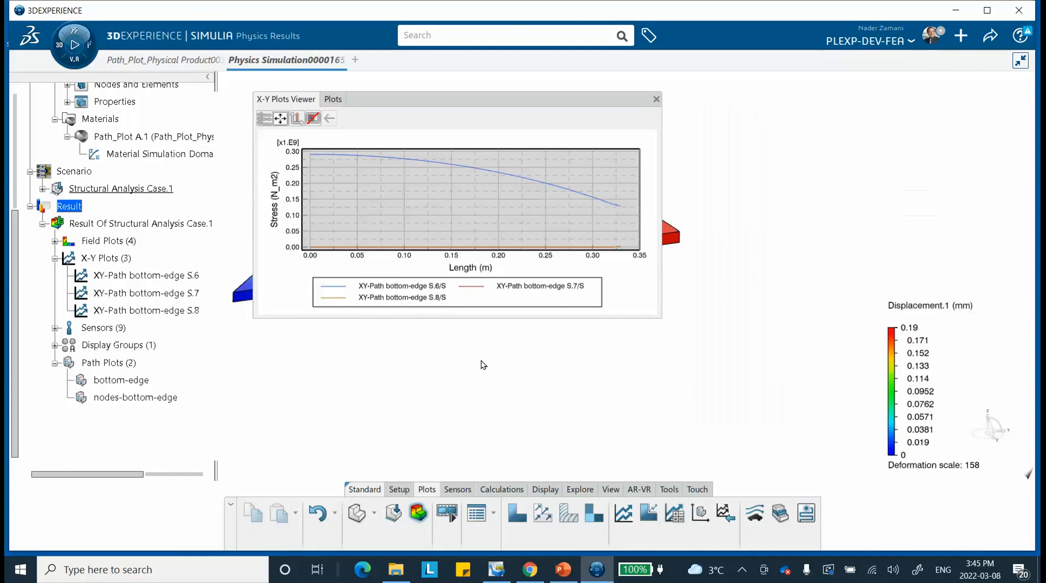
- Delete the remaining X-Y plots XY-Path bottom-edge S.6 through S.8 and close the empty chart viewer
{"action": "left_click", "coordinate": [183, 275]}
{"action": "left_click", "coordinate": [188, 310], "text": "shift"}
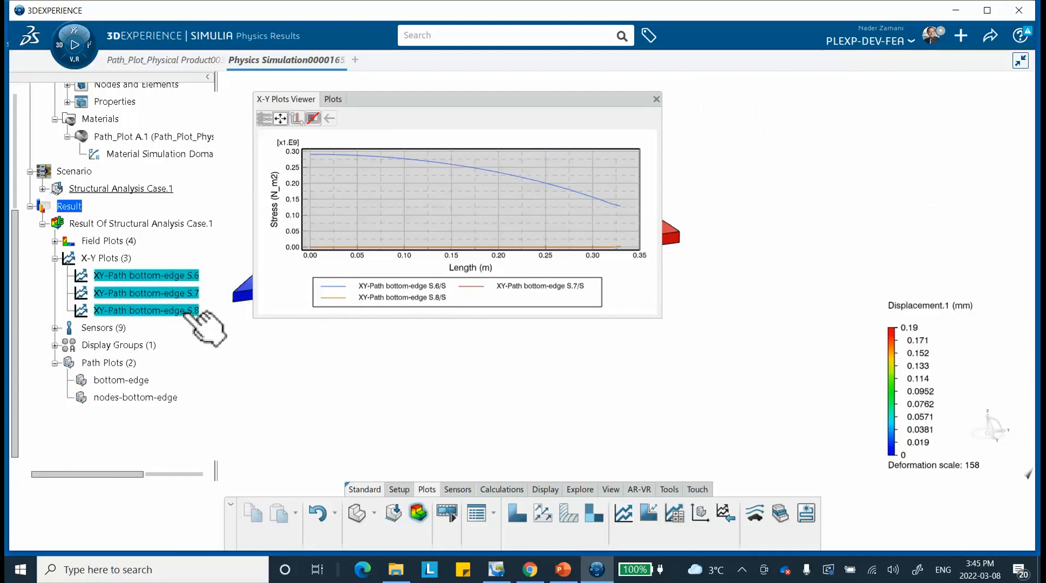
{"action": "key", "text": "Delete"}
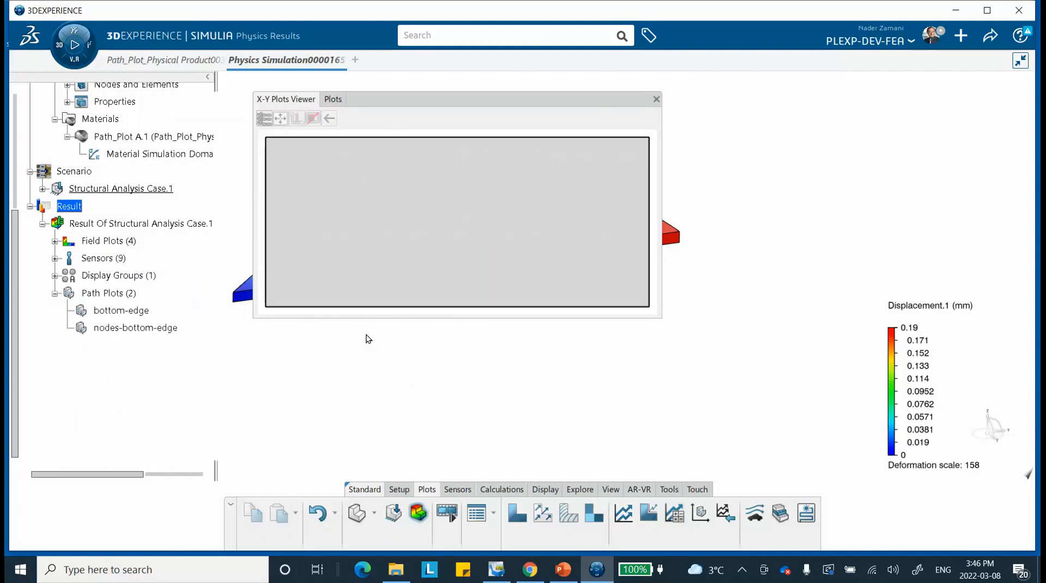
{"action": "left_click", "coordinate": [655, 99]}
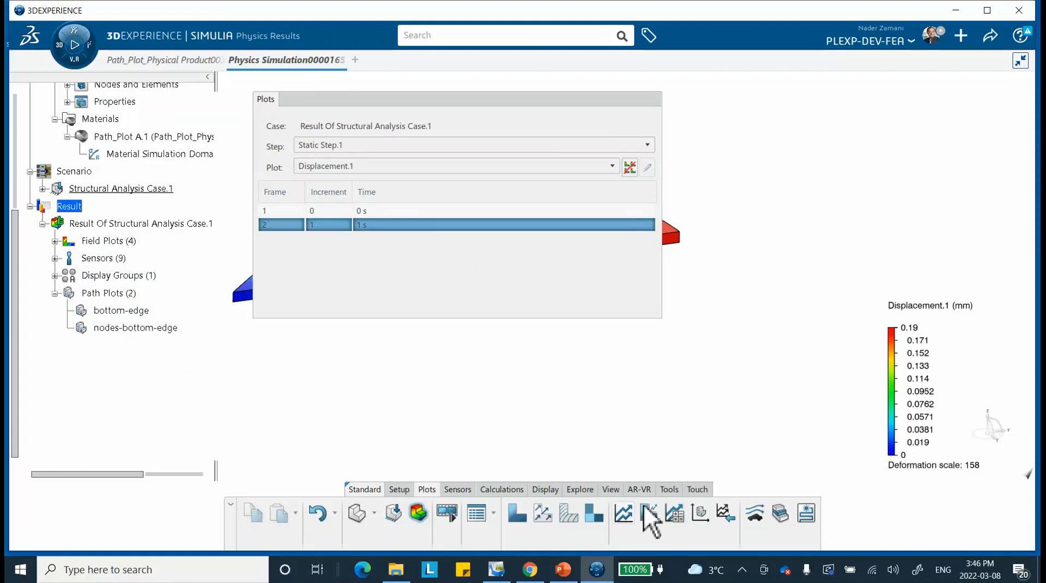
- Create an X-Y plot of Maximum Principal stress against Y-coordinate along the bottom-edge path, checking the analytical curves in PowerPoint
{"action": "left_click", "coordinate": [699, 513]}
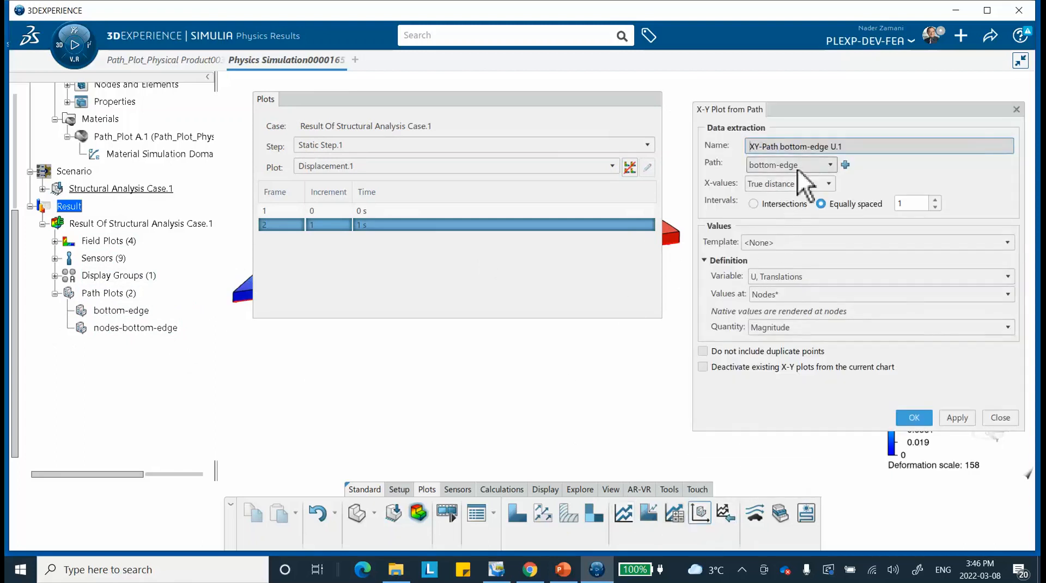
{"action": "left_click", "coordinate": [829, 183]}
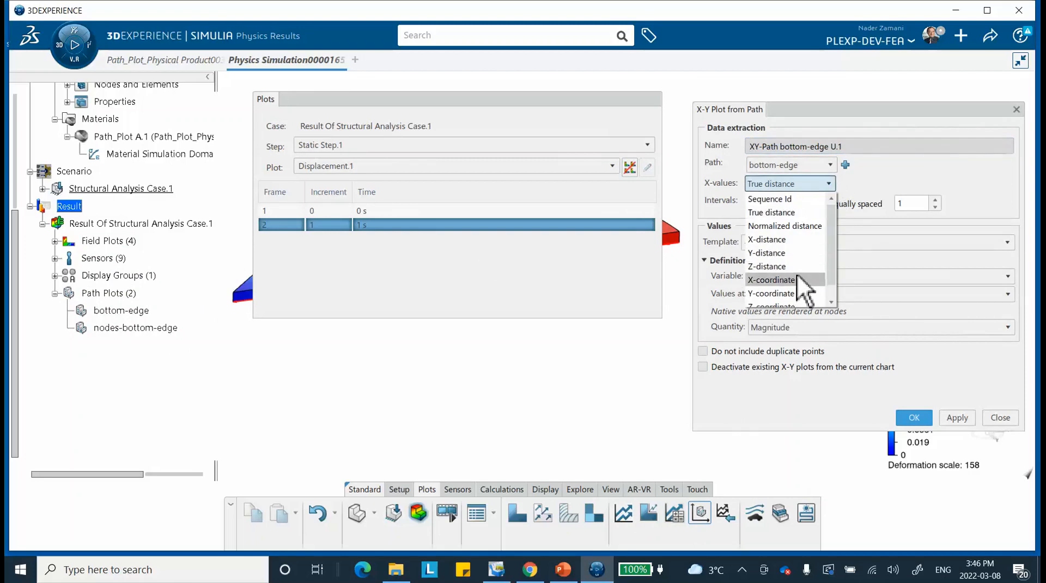
{"action": "left_click", "coordinate": [794, 294]}
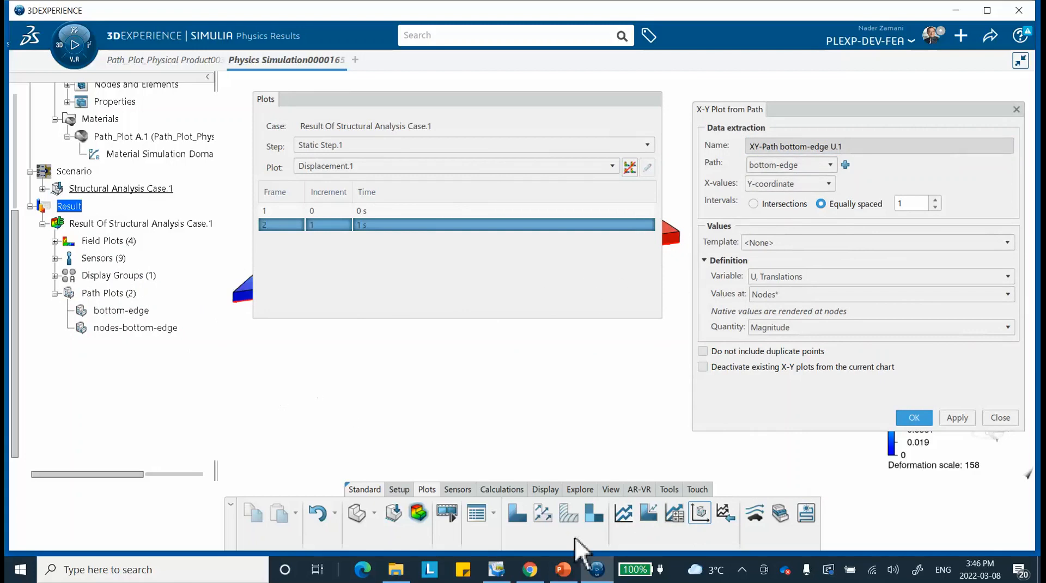
{"action": "left_click", "coordinate": [556, 572]}
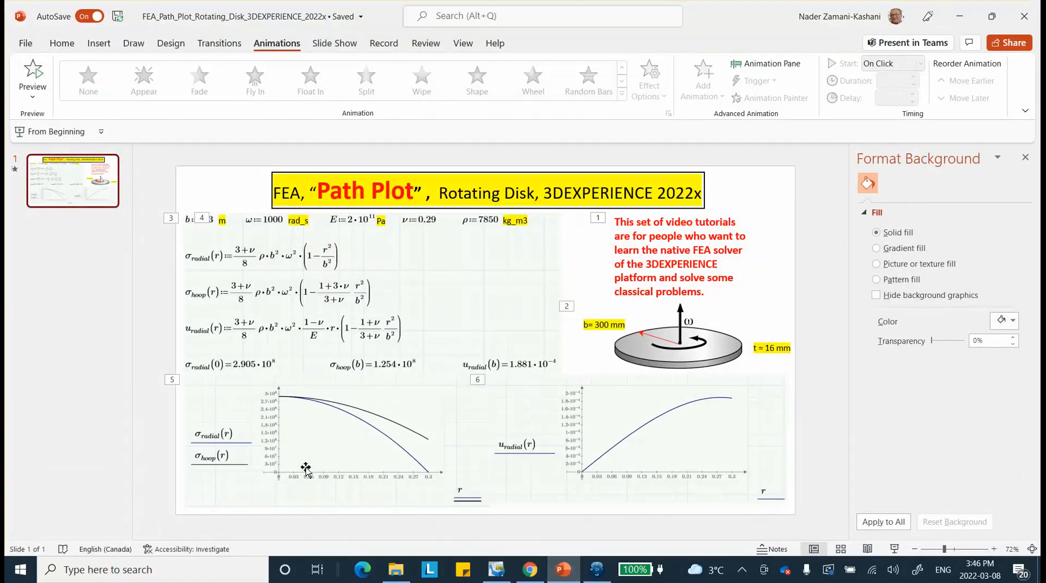
{"action": "left_click", "coordinate": [959, 16]}
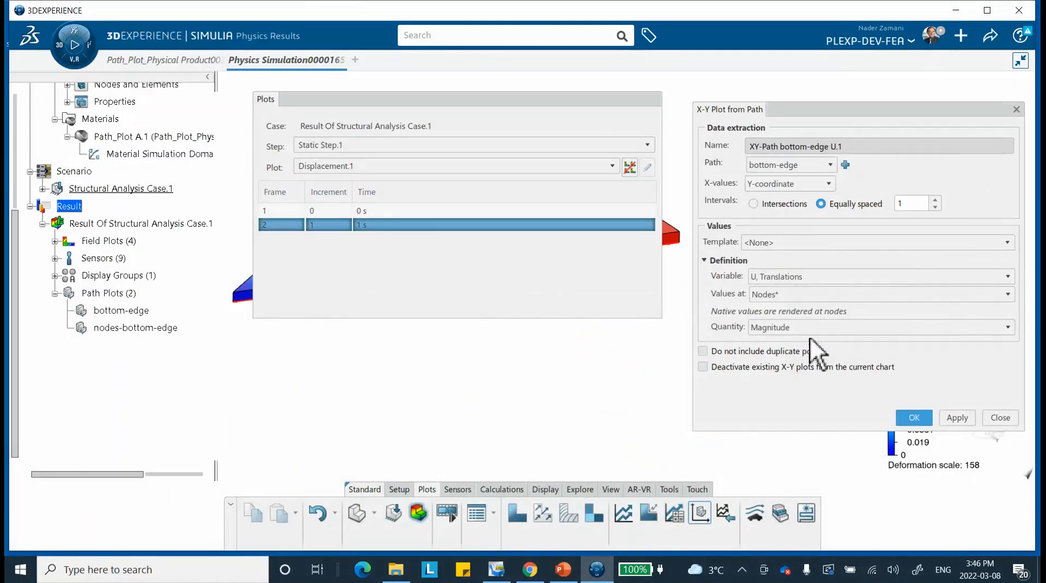
{"action": "left_click", "coordinate": [797, 277]}
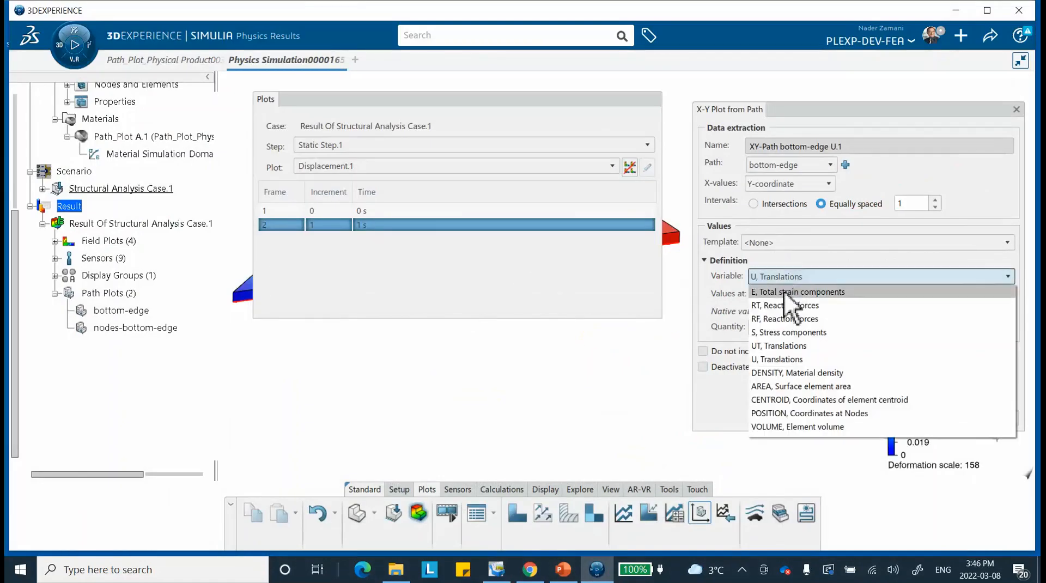
{"action": "left_click", "coordinate": [789, 334]}
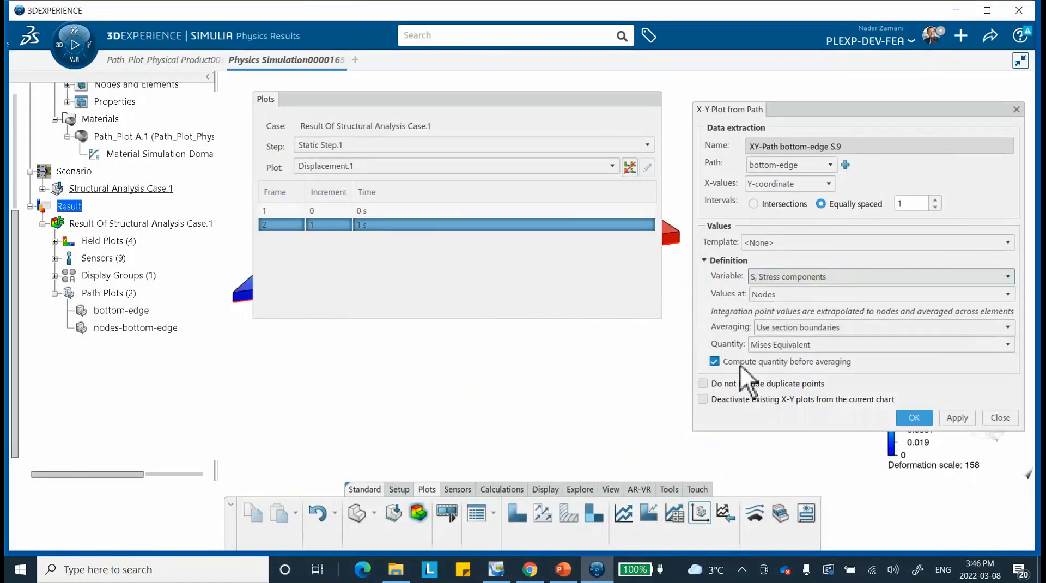
{"action": "left_click", "coordinate": [779, 343]}
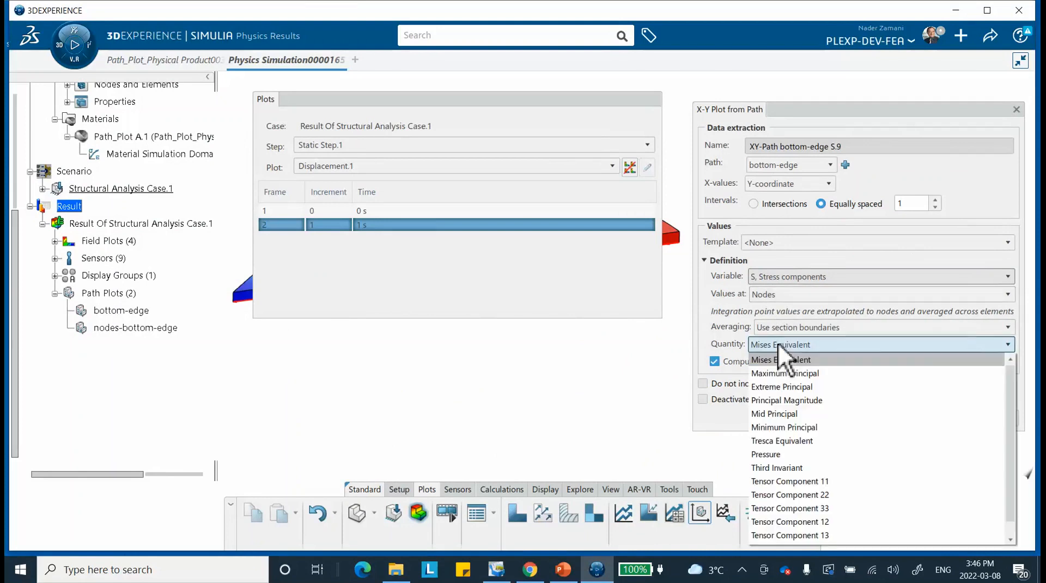
{"action": "left_click", "coordinate": [775, 373]}
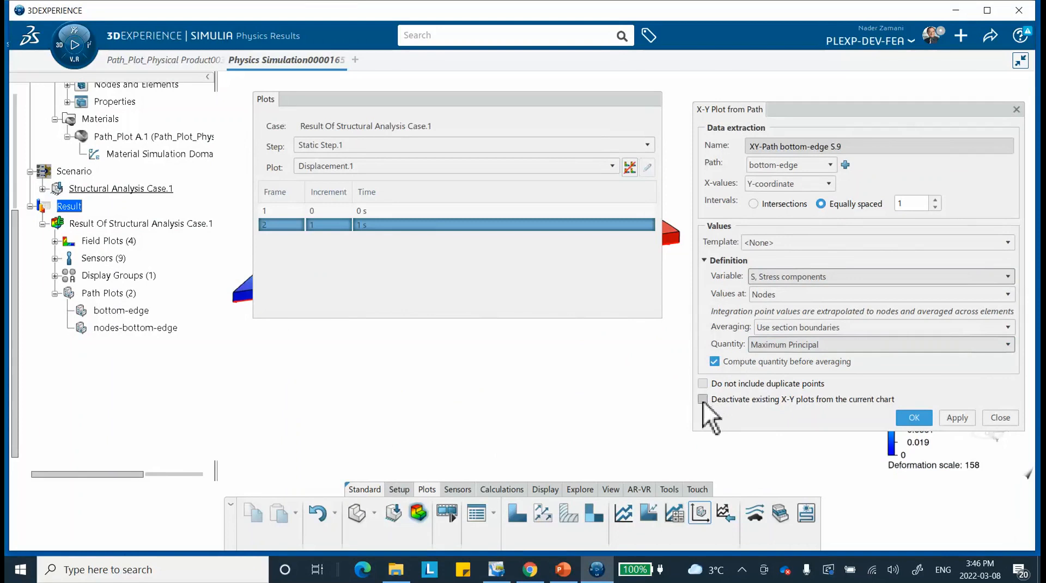
{"action": "left_click", "coordinate": [955, 417]}
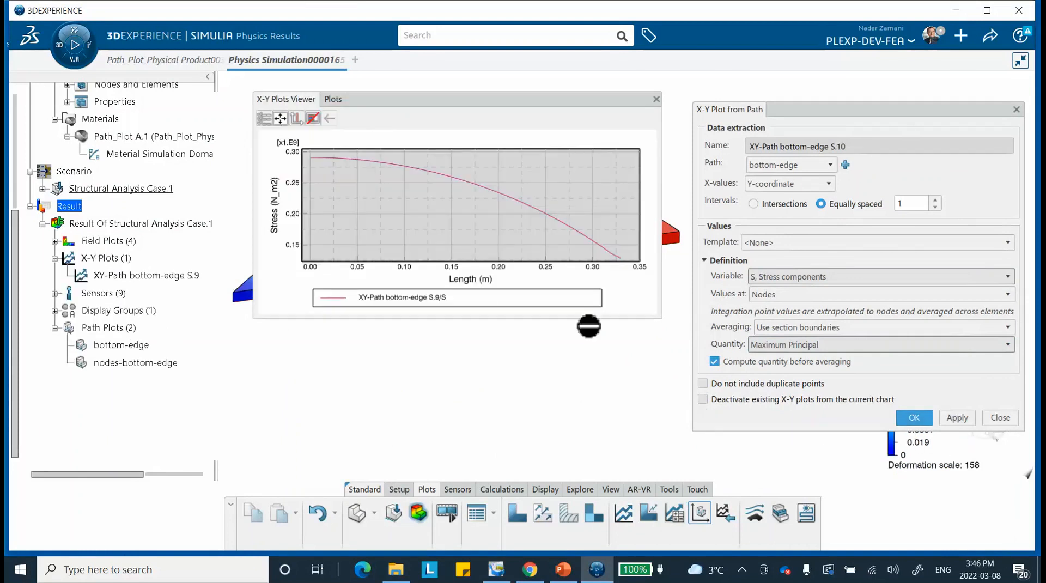
- Add the Mid Principal stress along the bottom-edge path to the chart and close the plot definition
{"action": "left_click", "coordinate": [779, 343]}
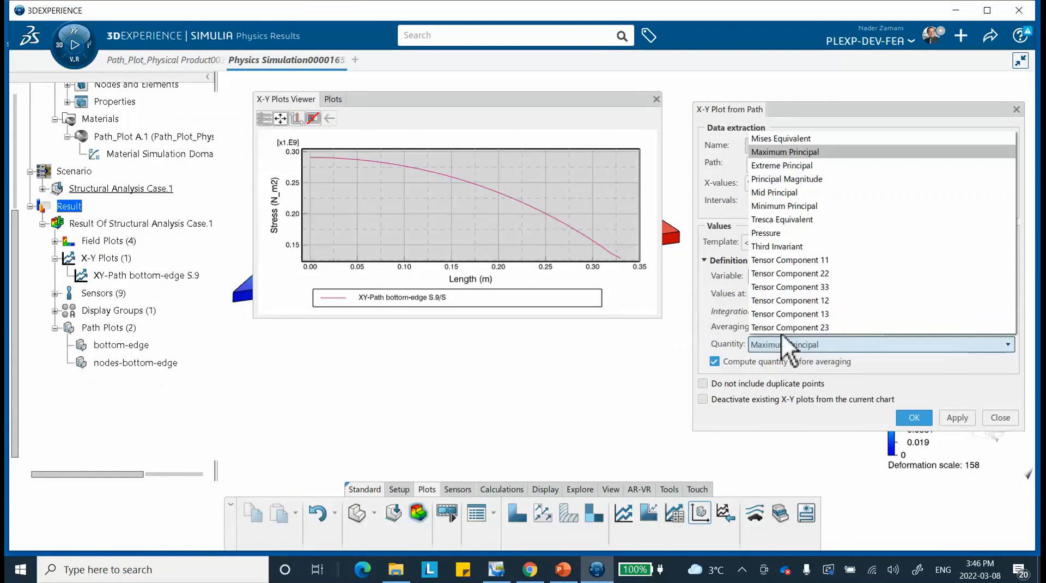
{"action": "left_click", "coordinate": [773, 192]}
{"action": "left_click", "coordinate": [949, 415]}
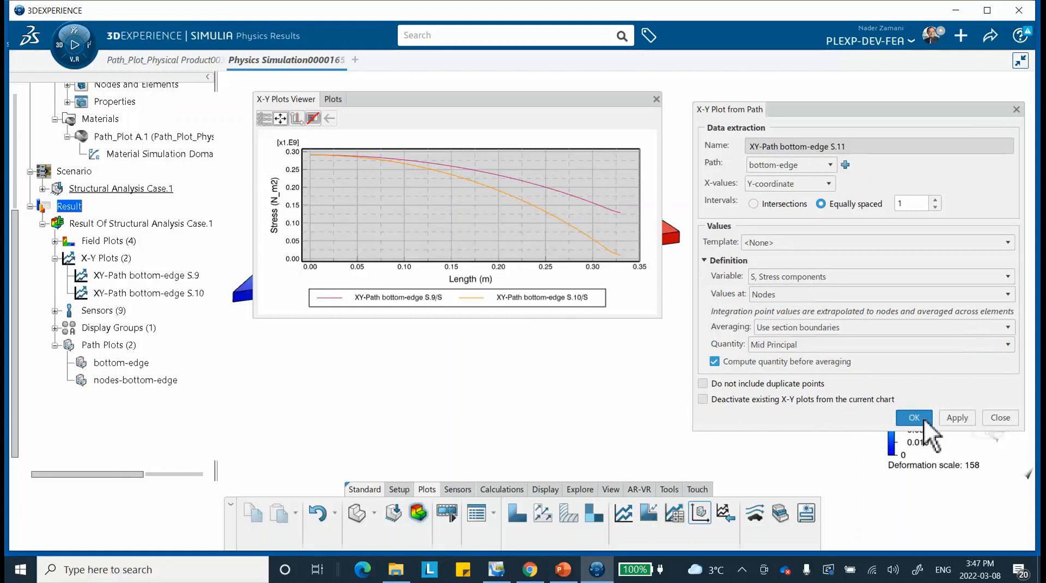
{"action": "left_click", "coordinate": [1001, 418]}
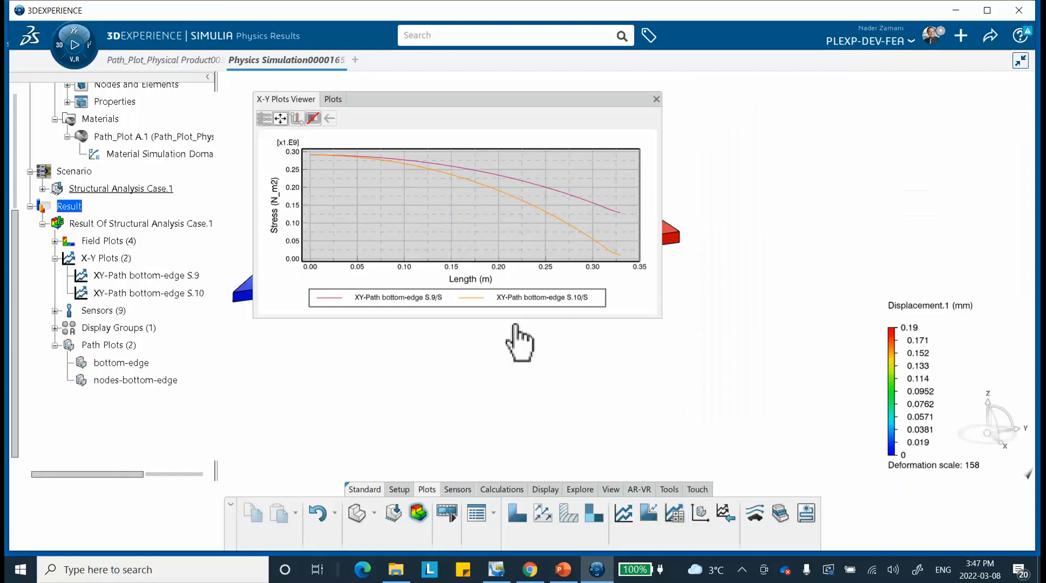
- Redefine plot XY-Path bottom-edge S.10 with the nodes-bottom-edge path and Maximum Principal stress, and display it in the chart
{"action": "left_click", "coordinate": [656, 100]}
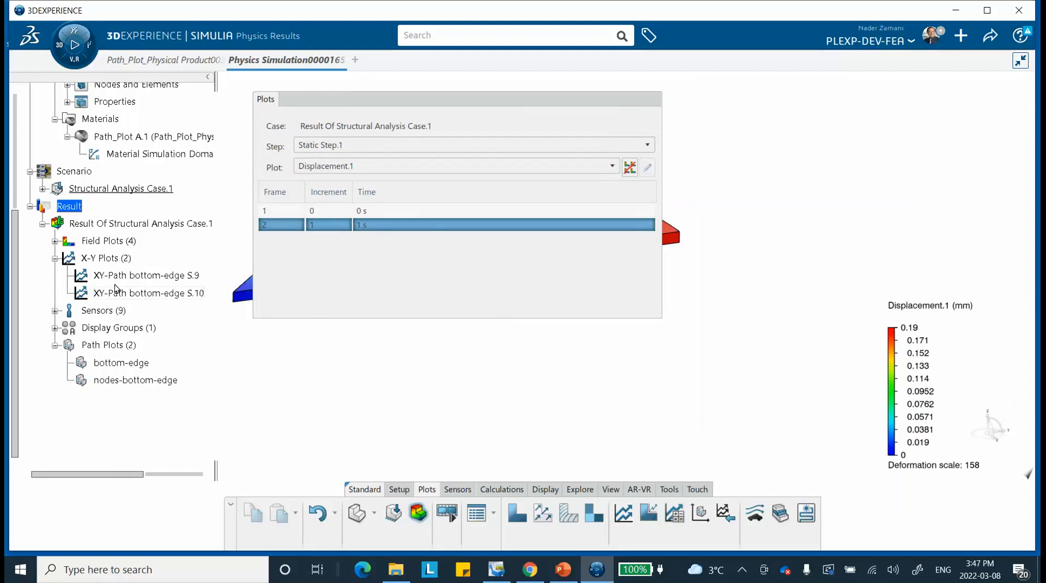
{"action": "double_click", "coordinate": [133, 293]}
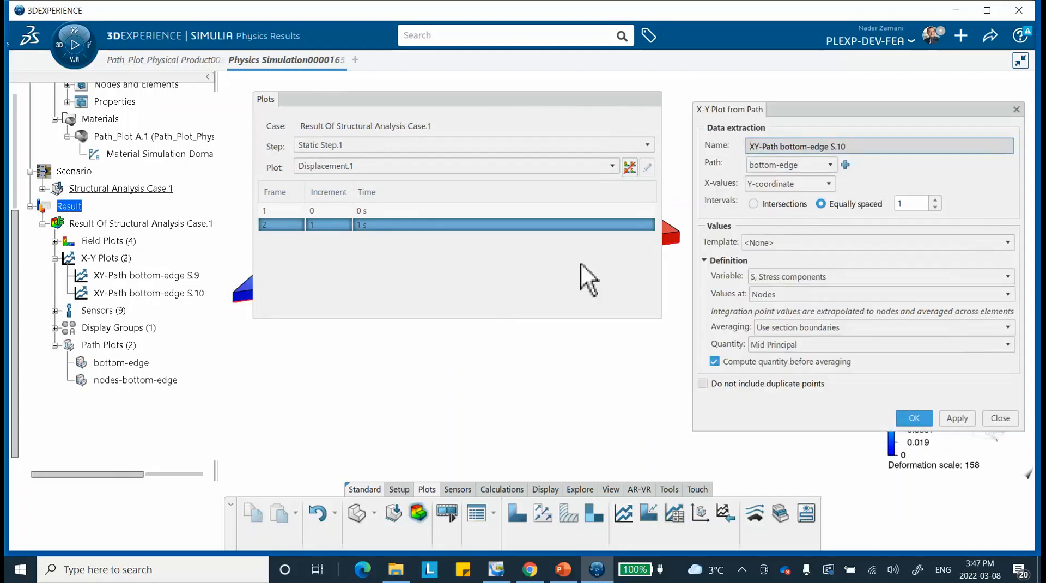
{"action": "left_click", "coordinate": [958, 419]}
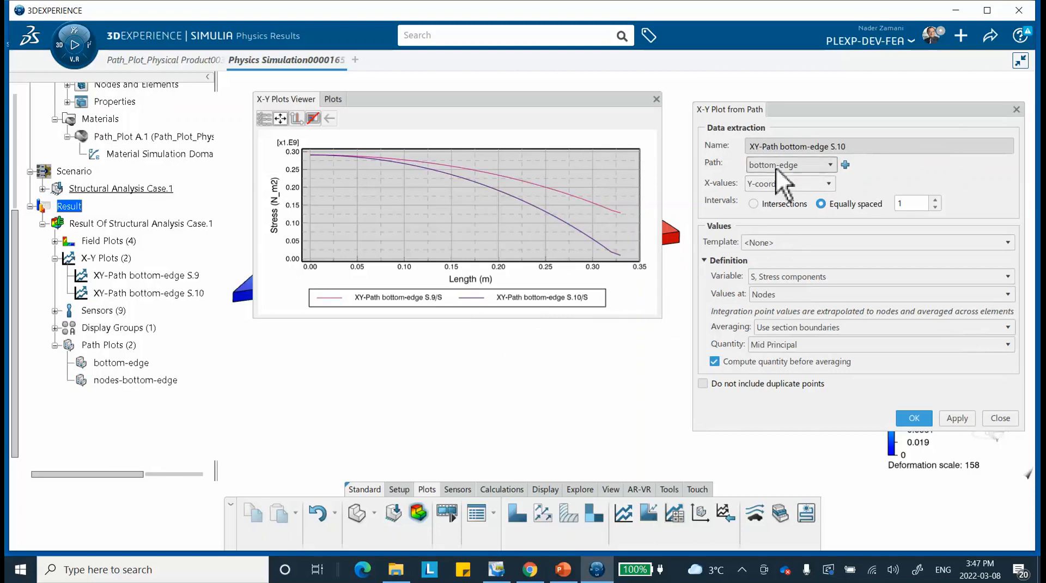
{"action": "left_click", "coordinate": [830, 164]}
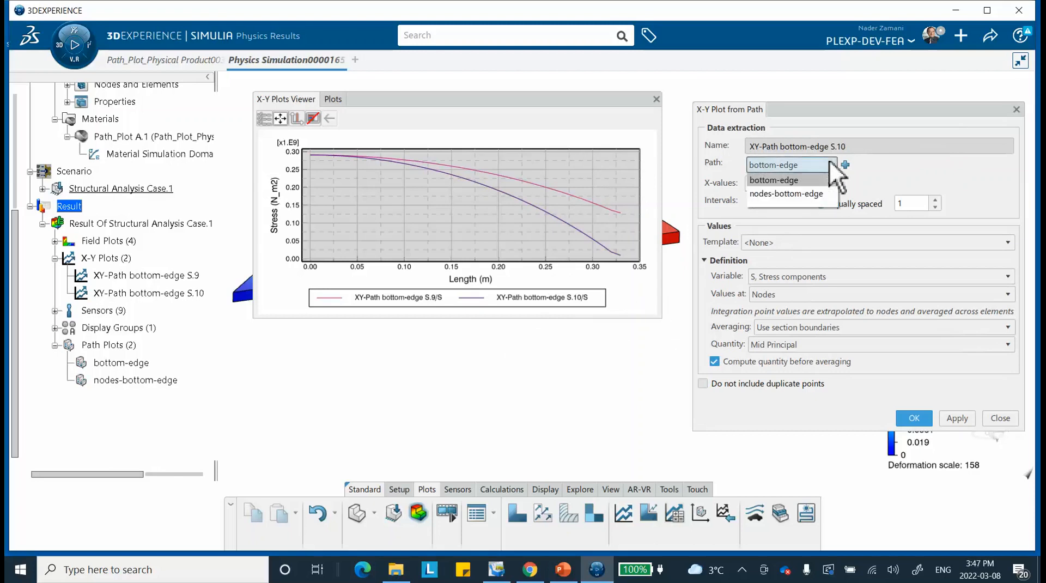
{"action": "left_click", "coordinate": [810, 193]}
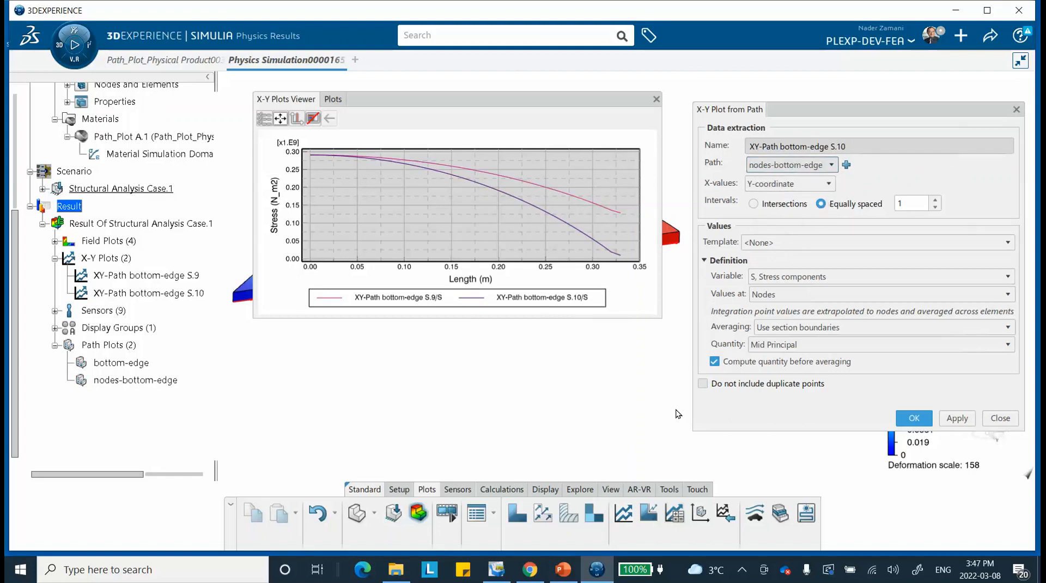
{"action": "left_click", "coordinate": [780, 325]}
{"action": "left_click", "coordinate": [783, 326]}
{"action": "left_click", "coordinate": [771, 344]}
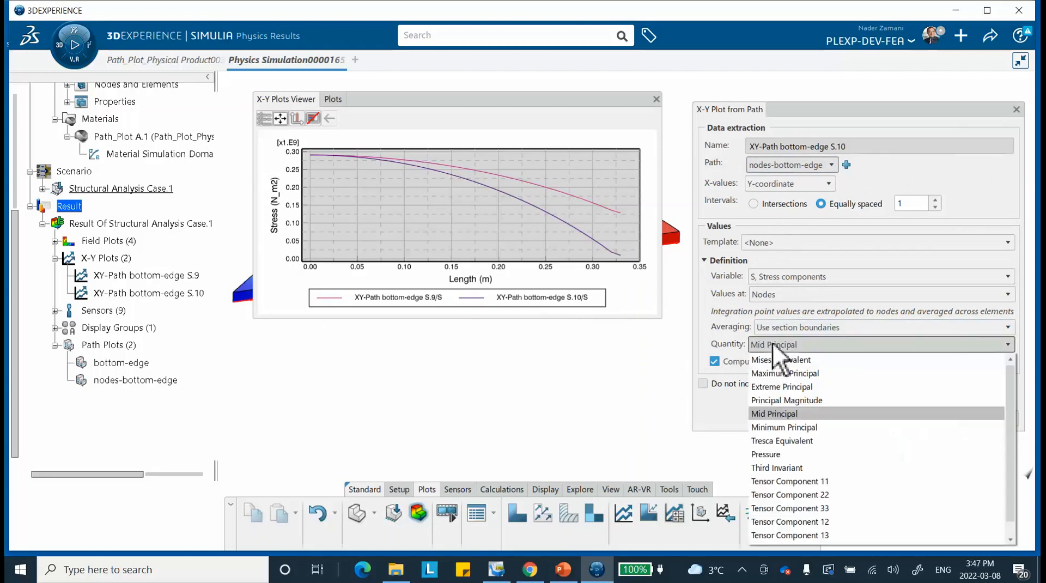
{"action": "left_click", "coordinate": [779, 373]}
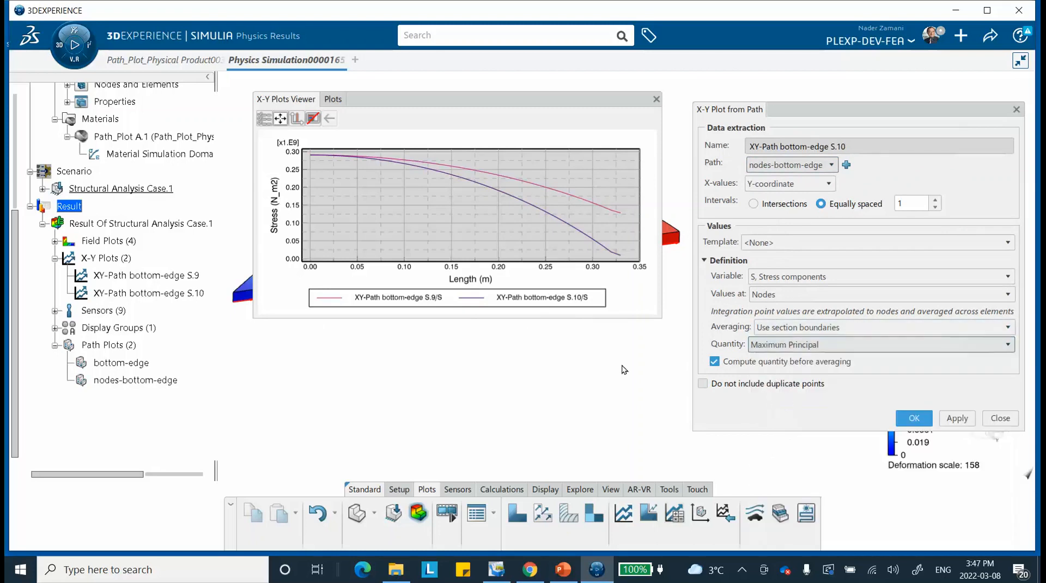
{"action": "left_click", "coordinate": [948, 415]}
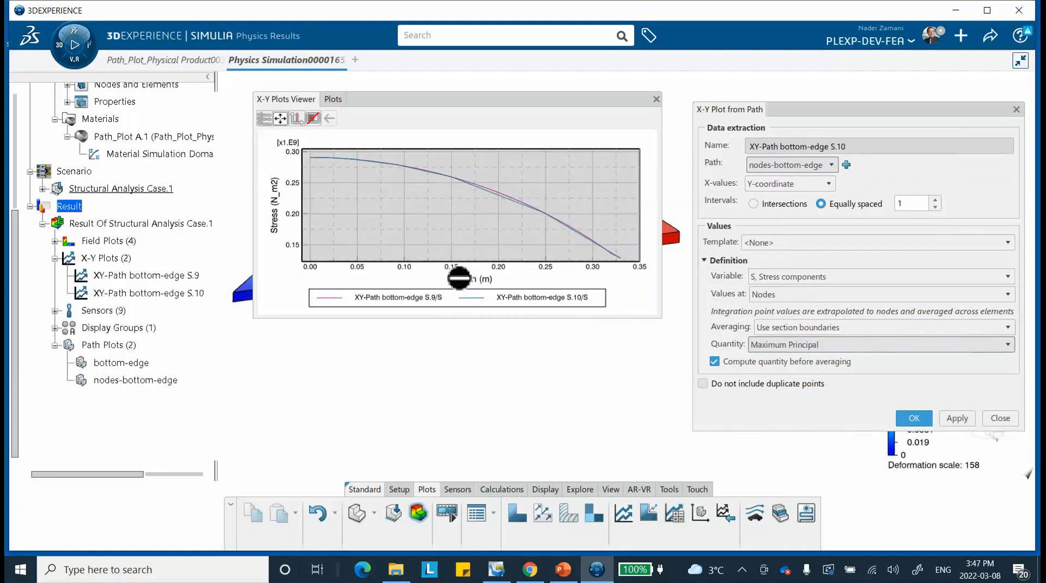
- Enlarge the chart viewer and compare the Maximum Principal stress curves of the edge path and the node path
{"action": "scroll", "coordinate": [514, 221], "scroll_direction": "up", "scroll_amount": 1}
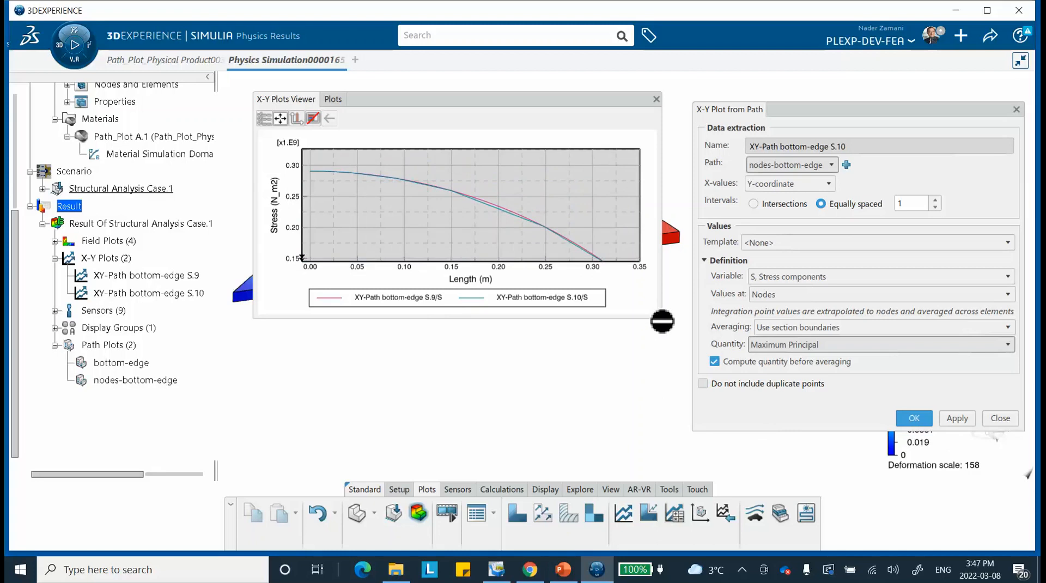
{"action": "left_click_drag", "start_coordinate": [641, 330], "coordinate": [661, 455]}
{"action": "mouse_move", "coordinate": [320, 207]}
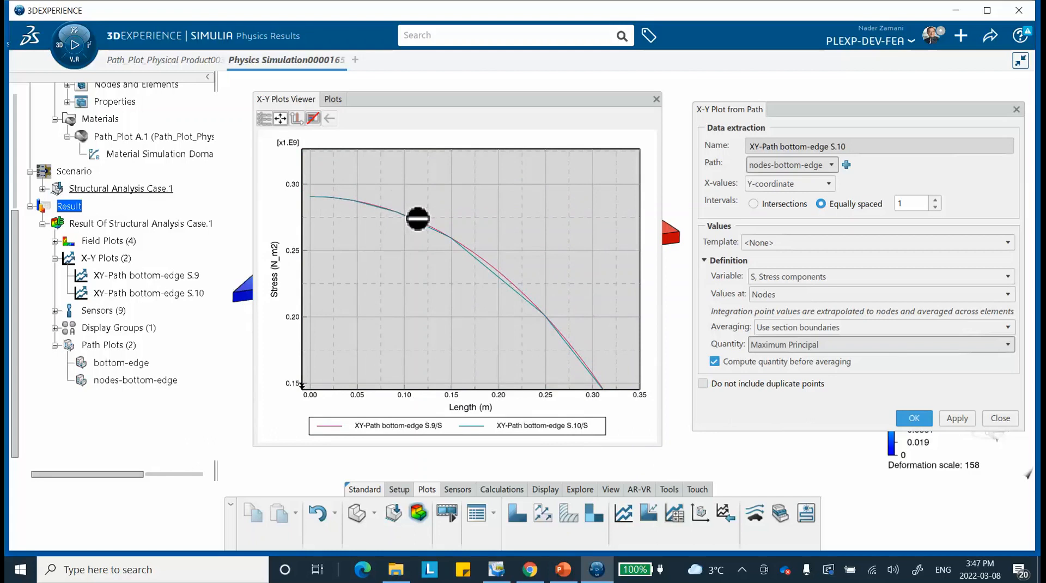
{"action": "mouse_move", "coordinate": [374, 209]}
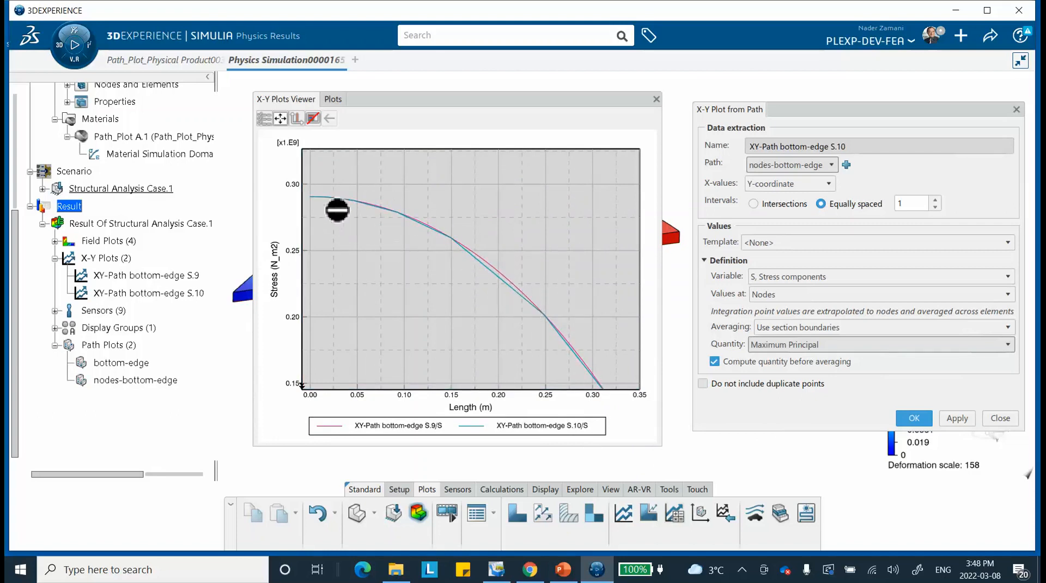
{"action": "mouse_move", "coordinate": [415, 221]}
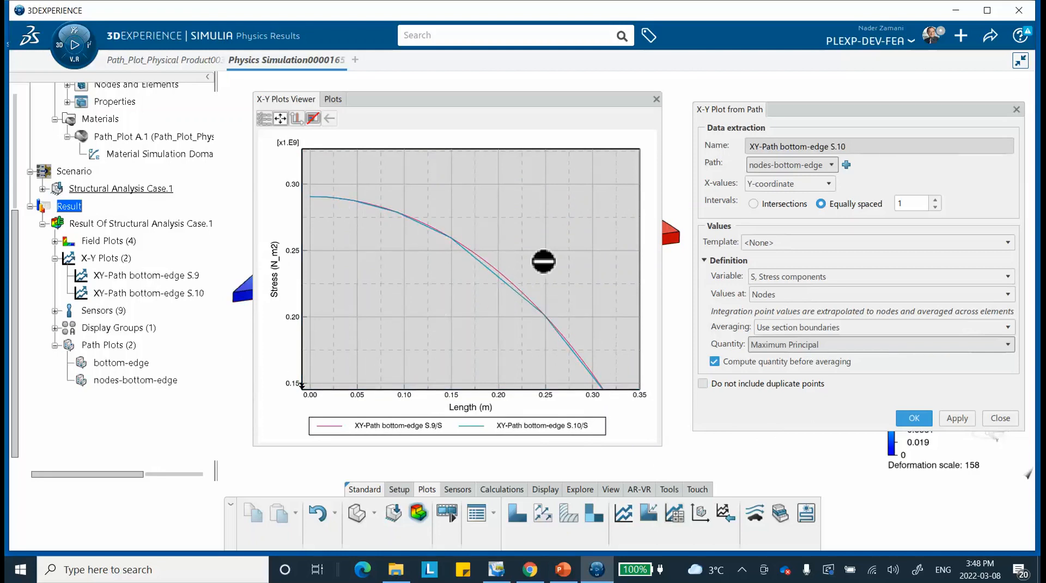
- Switch the node-path plot's quantity to Mid Principal, redraw the chart, and close the viewer and plot definition
{"action": "key", "text": "Down"}
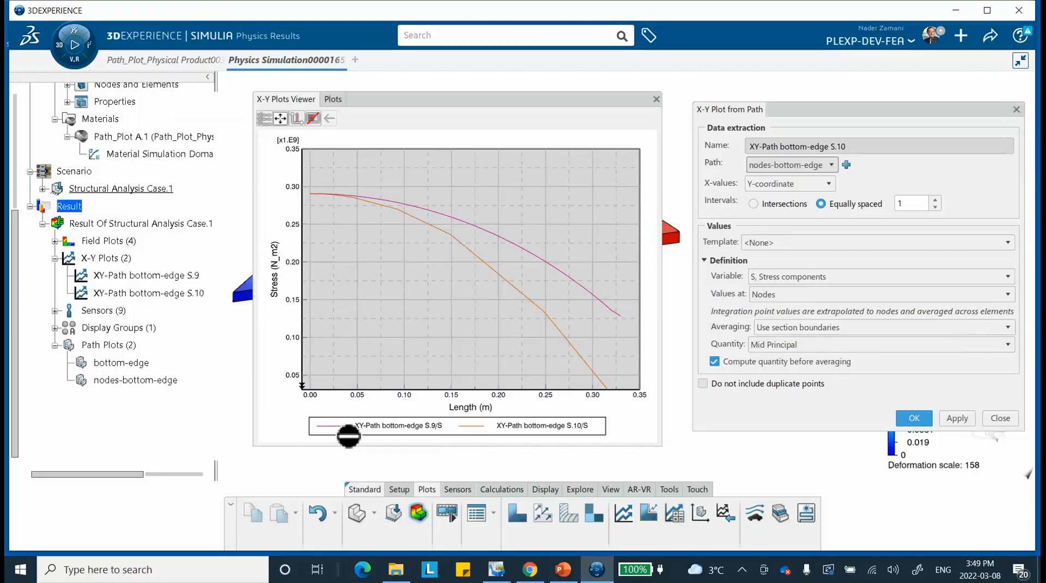
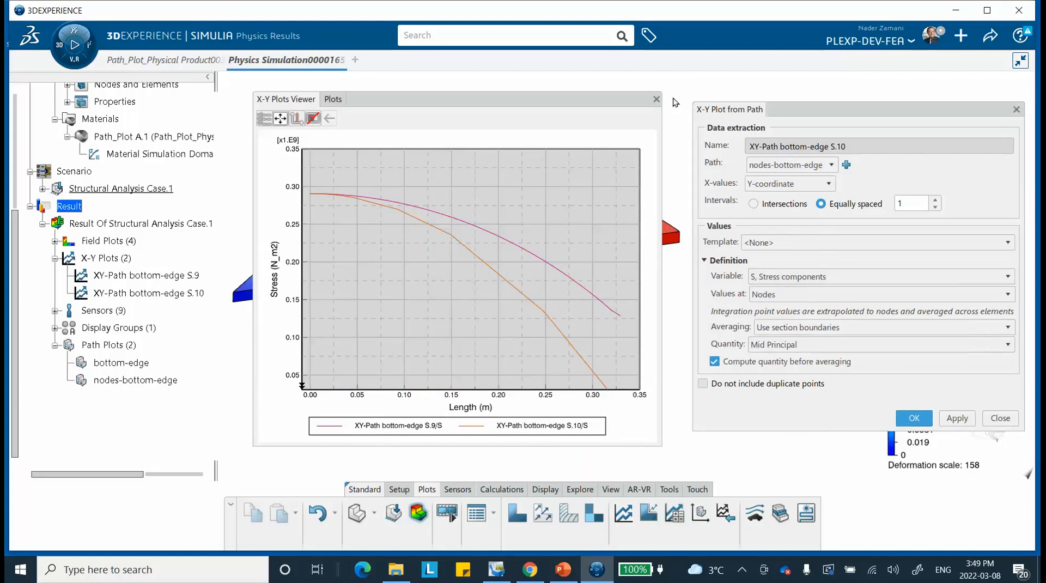
{"action": "left_click", "coordinate": [656, 98]}
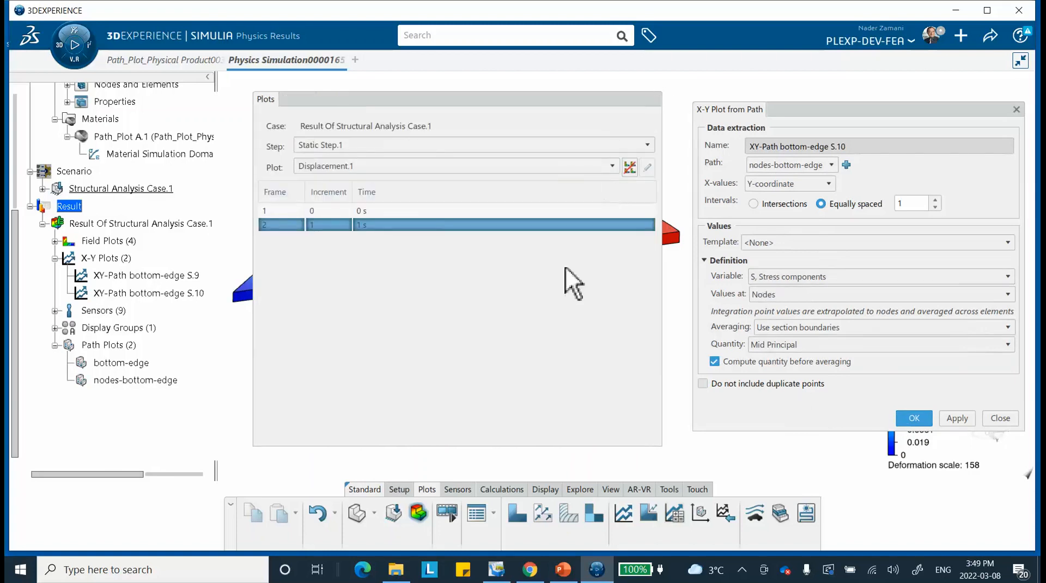
{"action": "left_click", "coordinate": [1000, 418]}
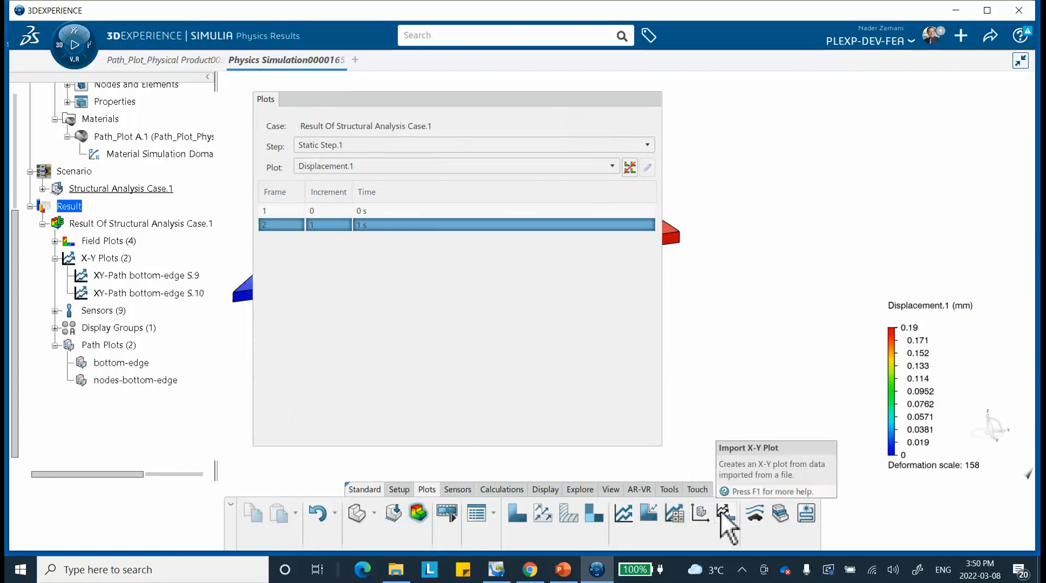
- Create an X-Y plot of translation magnitude against true distance along the bottom-edge path
{"action": "left_click", "coordinate": [701, 514]}
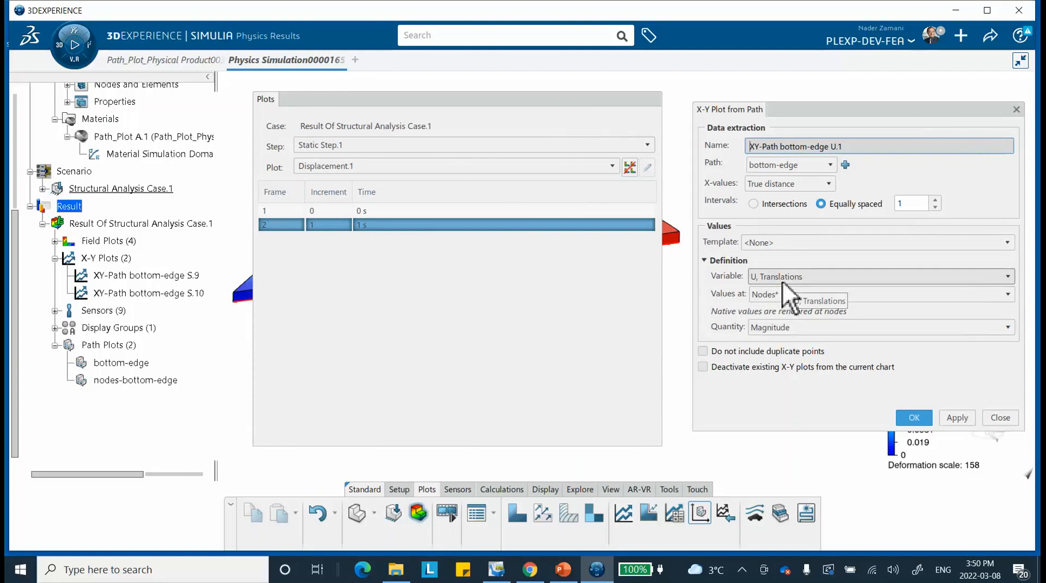
{"action": "left_click", "coordinate": [770, 325]}
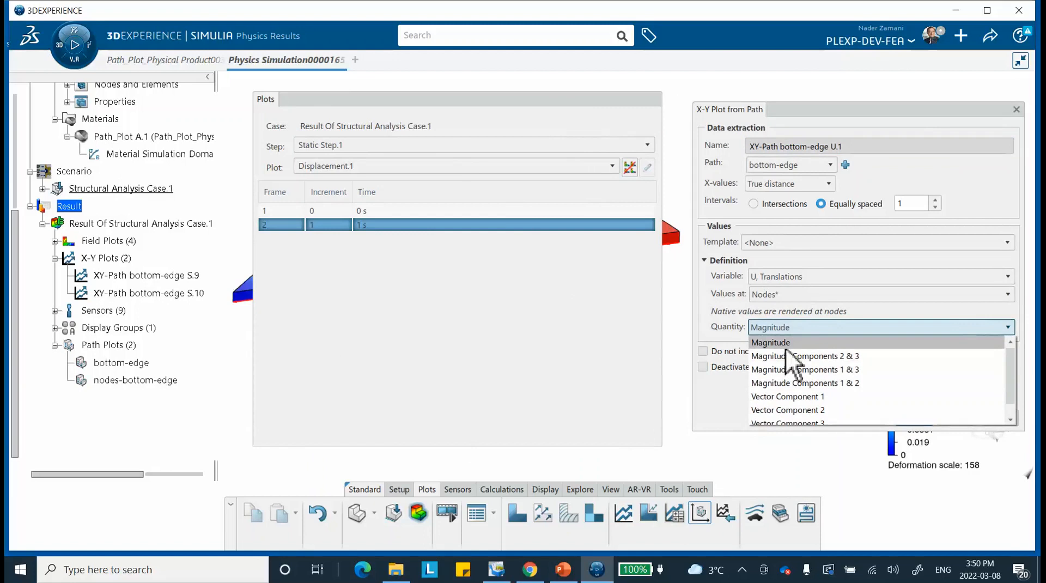
{"action": "left_click", "coordinate": [691, 351]}
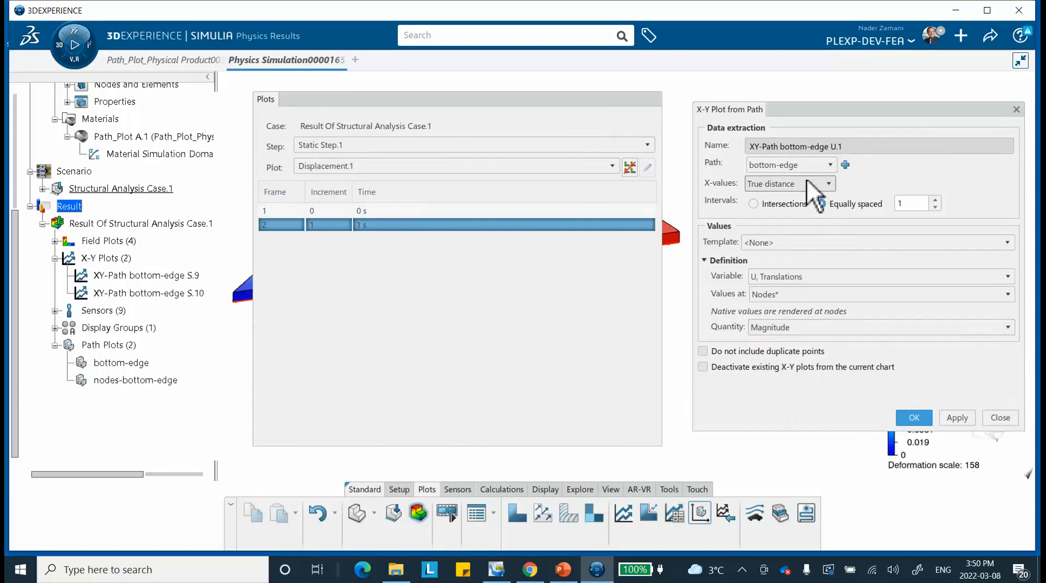
{"action": "left_click", "coordinate": [959, 416]}
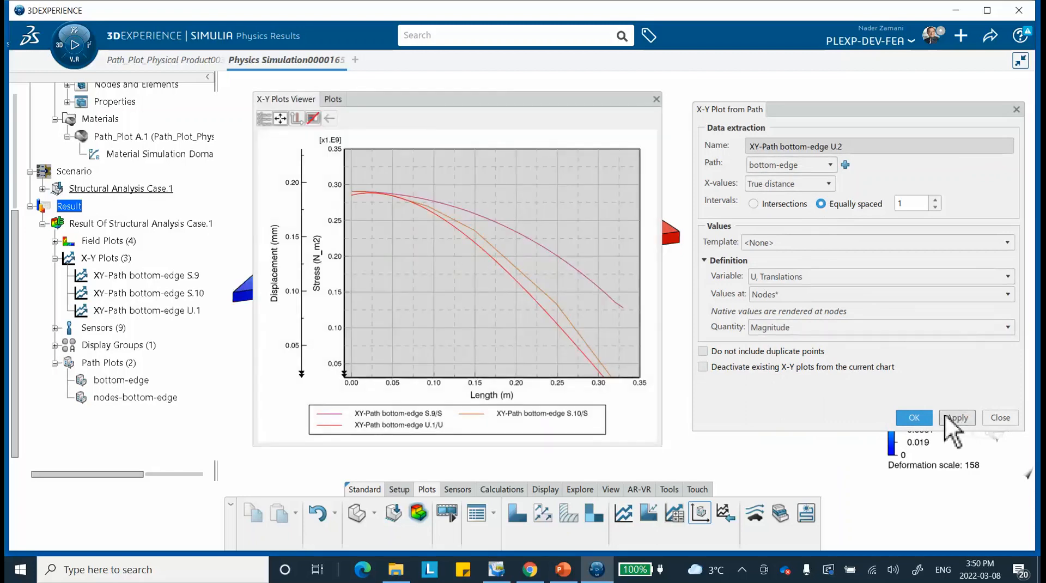
- Add a plot of translation magnitude against Y-coordinate along the bottom-edge path, and bring up PowerPoint
{"action": "left_click", "coordinate": [827, 184]}
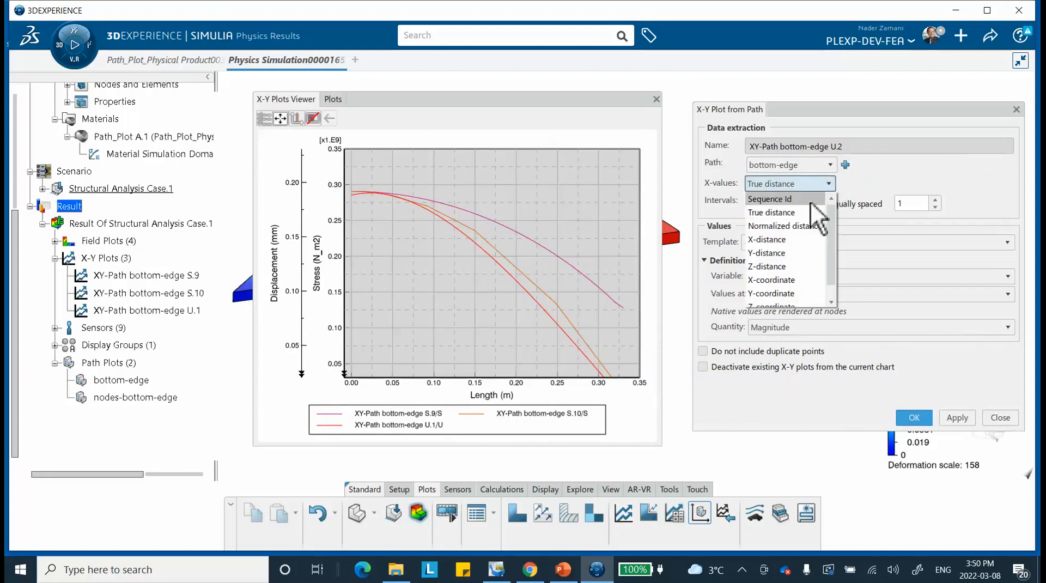
{"action": "left_click", "coordinate": [772, 293]}
{"action": "left_click", "coordinate": [952, 416]}
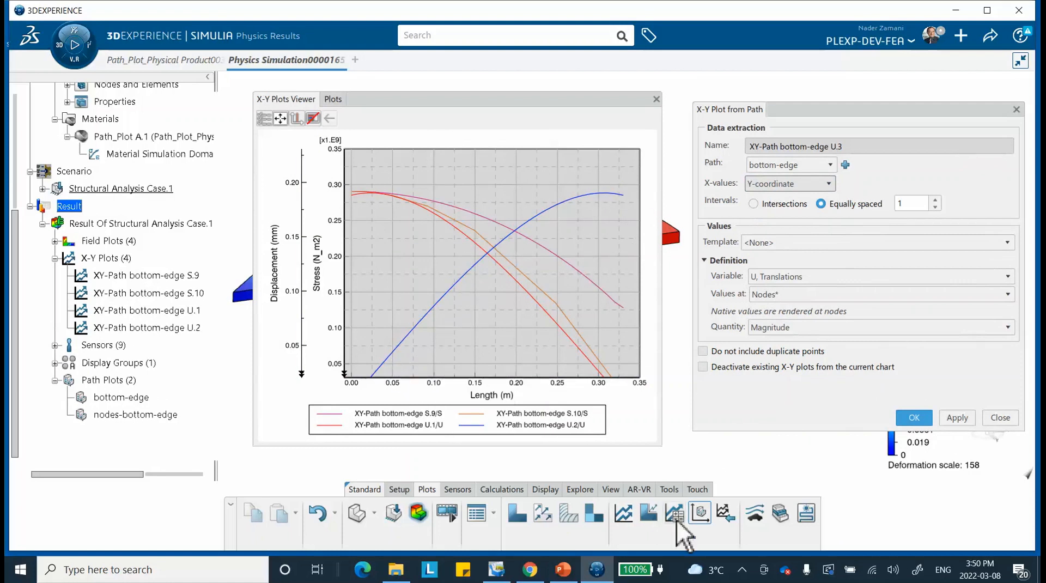
{"action": "left_click", "coordinate": [564, 571]}
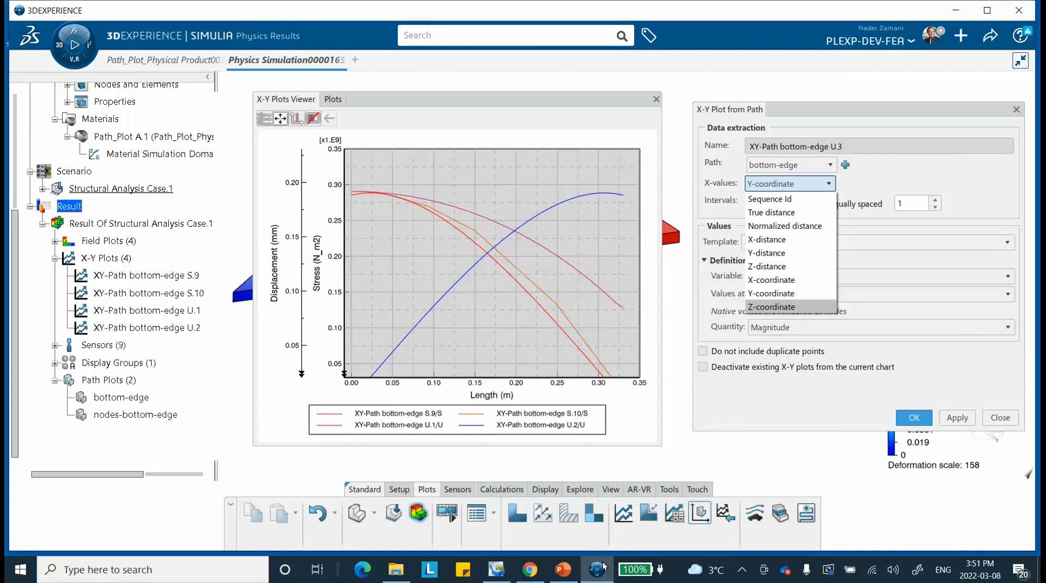
{"action": "left_click", "coordinate": [785, 569]}
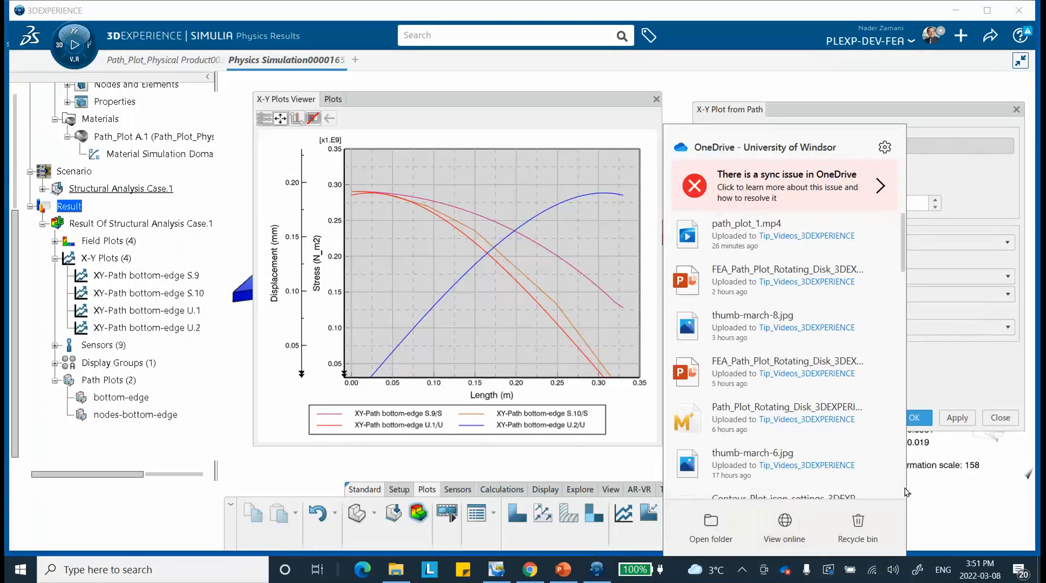
{"action": "left_click", "coordinate": [953, 522]}
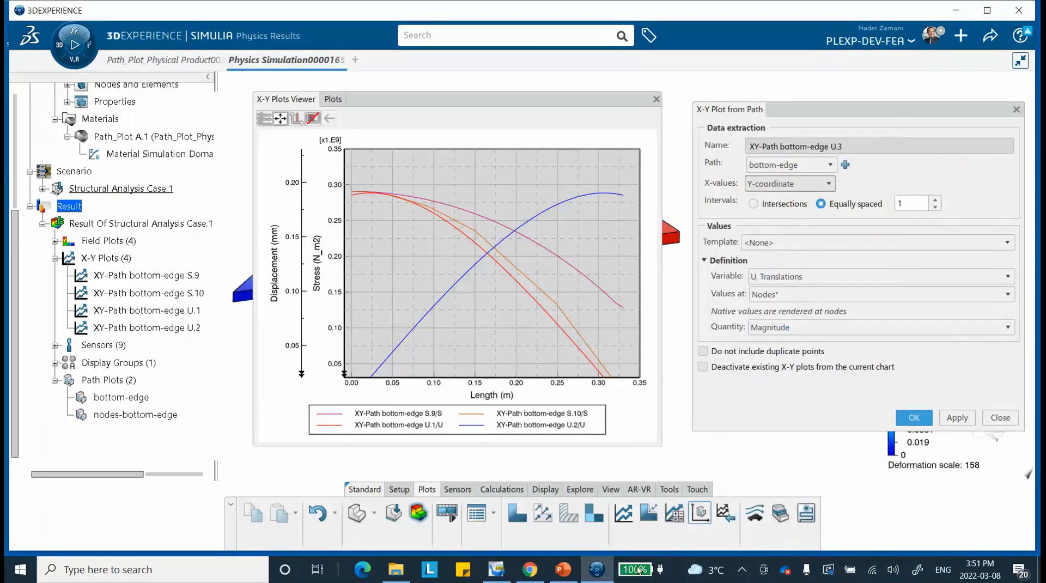
{"action": "left_click", "coordinate": [742, 569]}
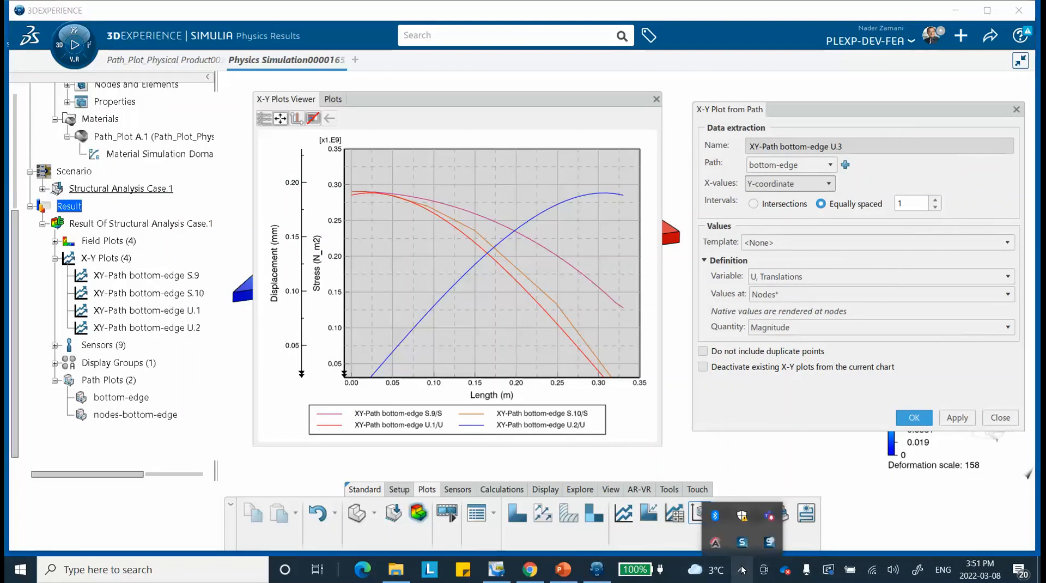